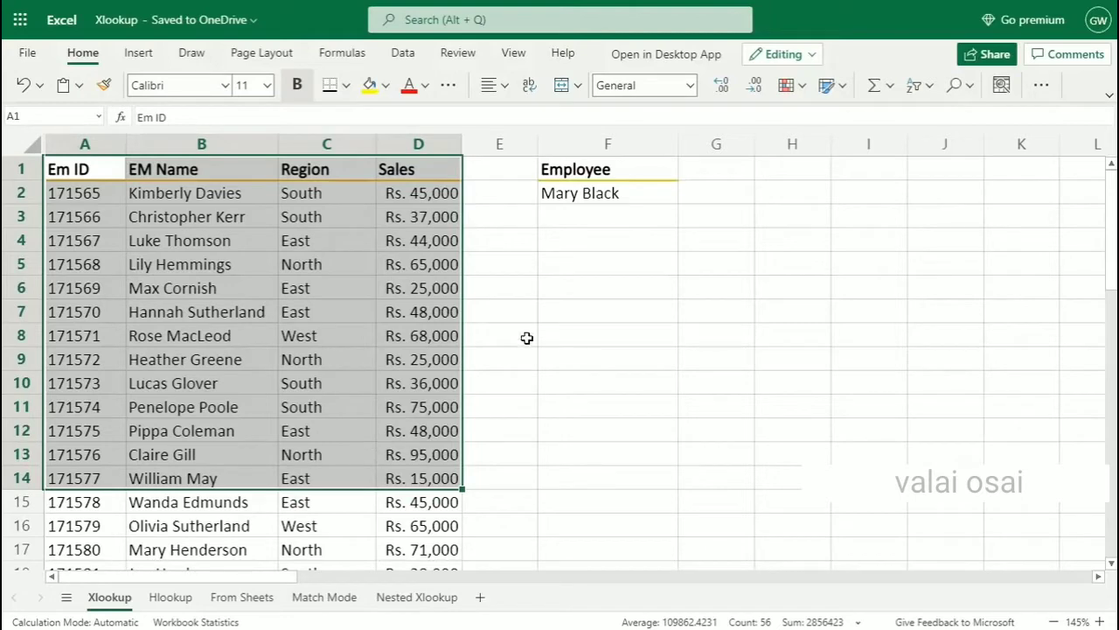
Start an XLOOKUP formula in G2 with the employee cell F2 as the lookup value
{"action": "left_click", "coordinate": [720, 191]}
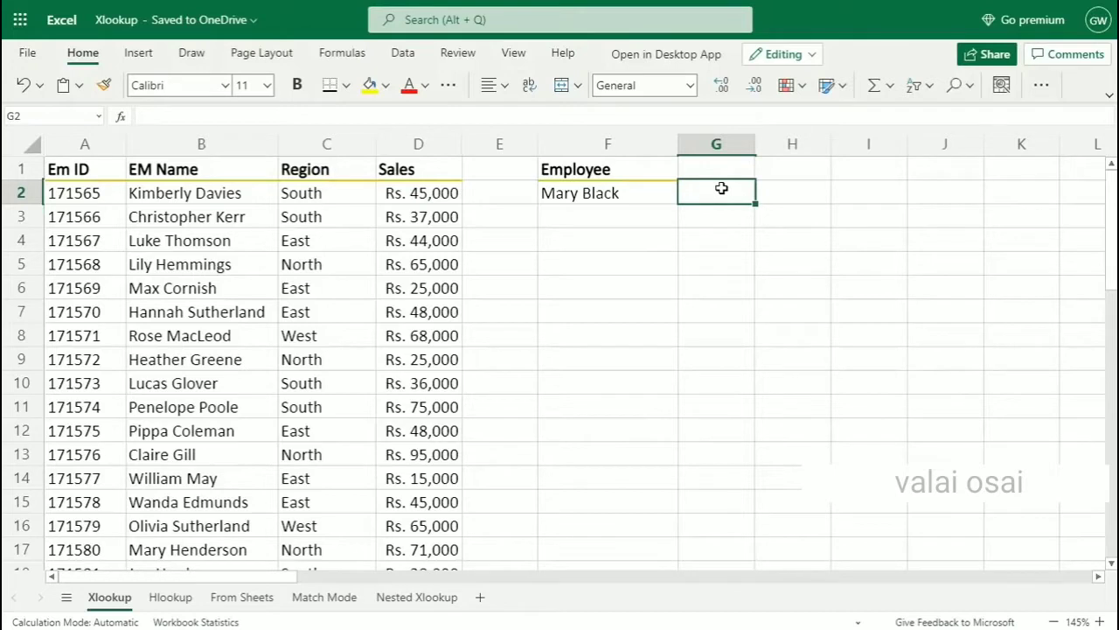
{"action": "type", "text": "=x"}
{"action": "double_click", "coordinate": [751, 238]}
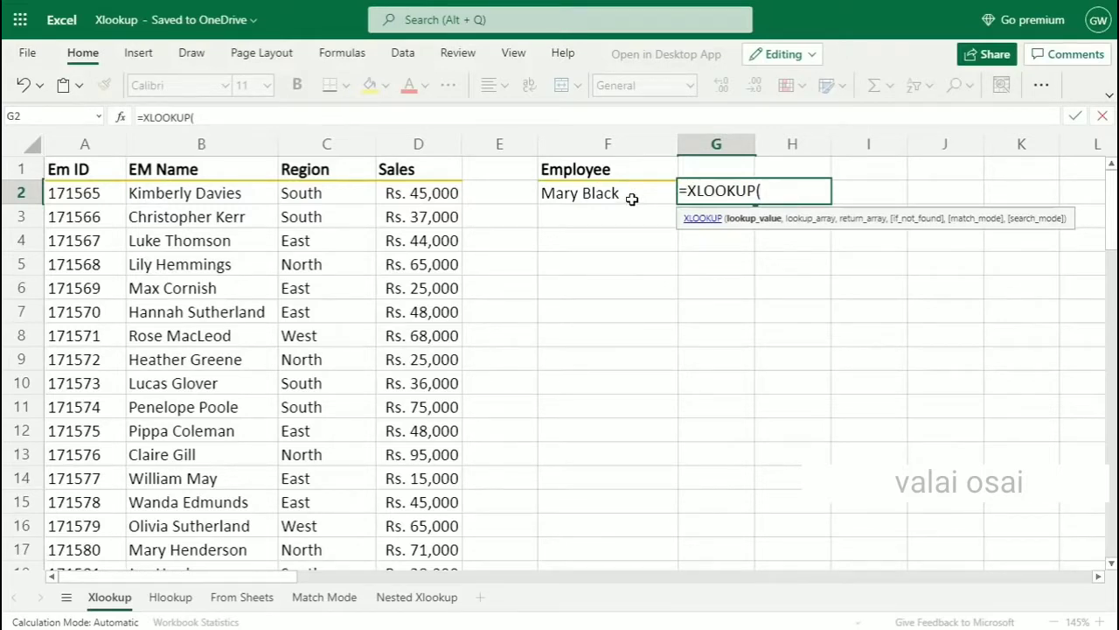
{"action": "scroll", "coordinate": [200, 229], "scroll_direction": "down", "scroll_amount": 5}
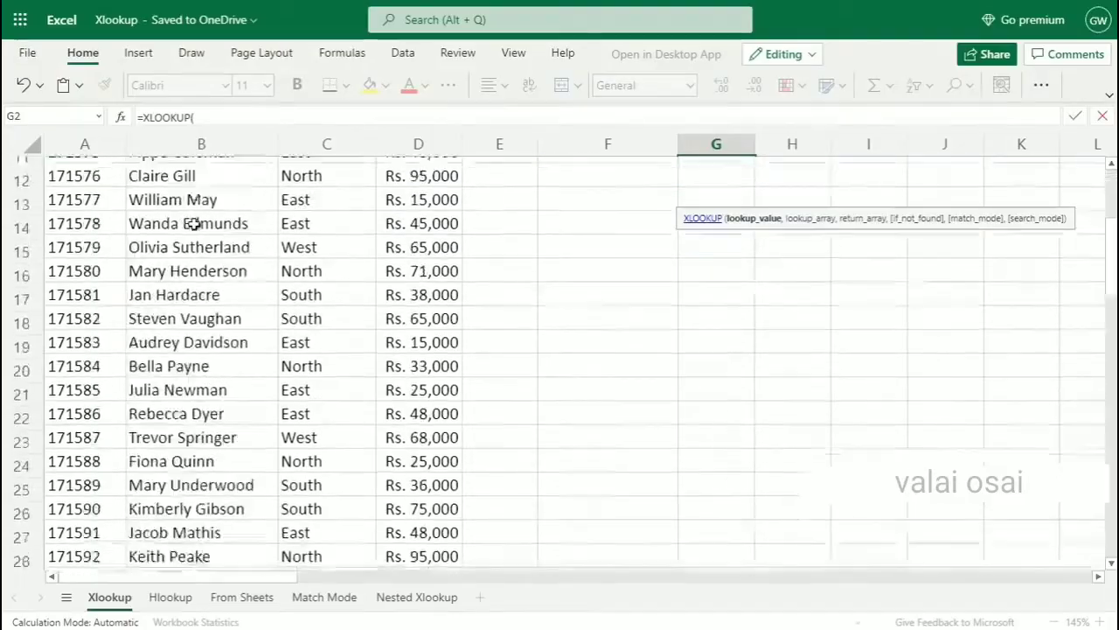
{"action": "scroll", "coordinate": [216, 242], "scroll_direction": "up", "scroll_amount": 5}
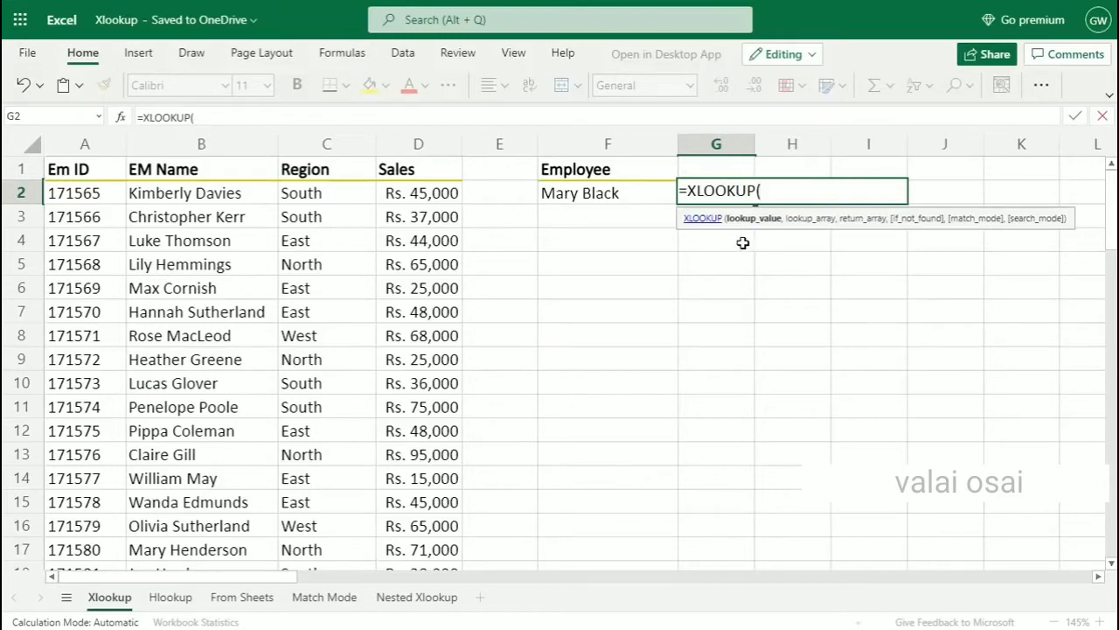
{"action": "left_click", "coordinate": [642, 201]}
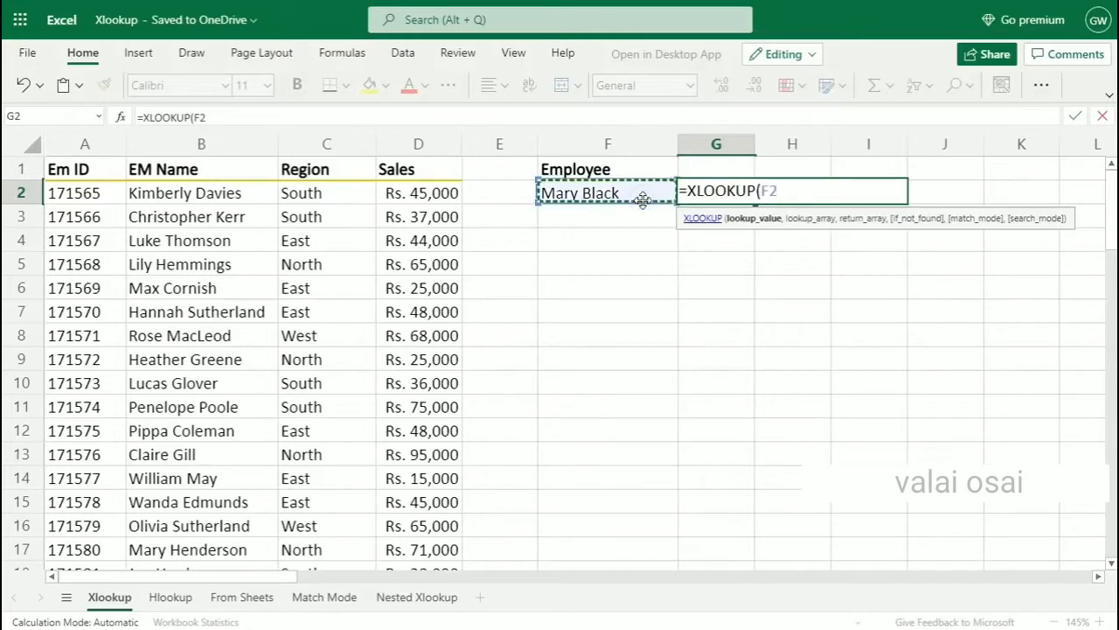
{"action": "type", "text": ","}
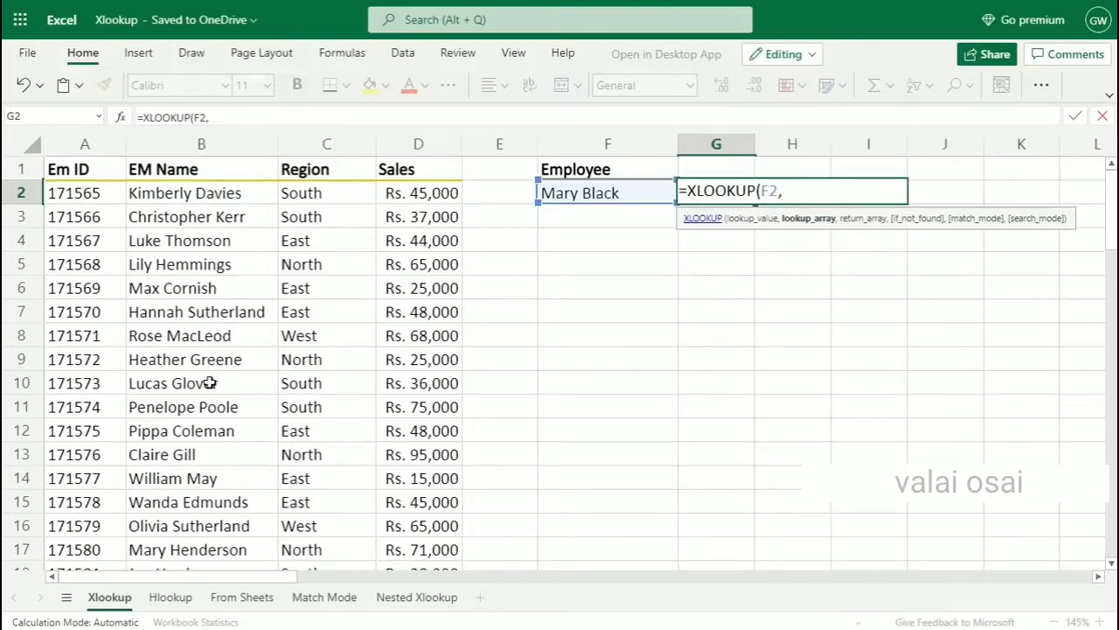
Set the lookup array to the employee name range as the absolute reference $B$2:$B$51
{"action": "left_click", "coordinate": [237, 191]}
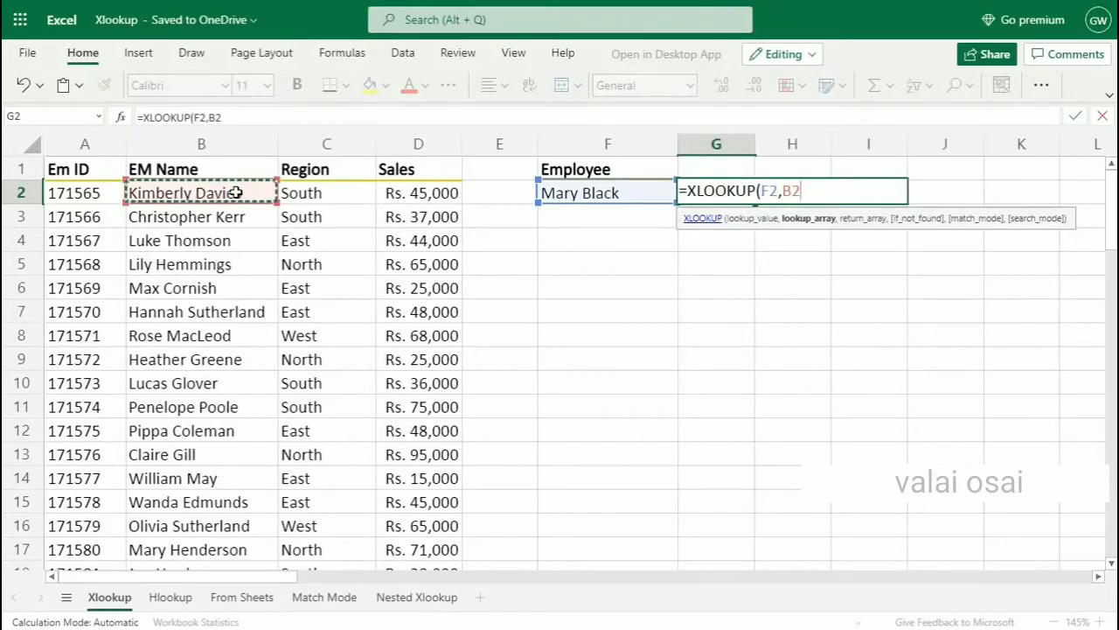
{"action": "key", "text": "ctrl+shift+Down"}
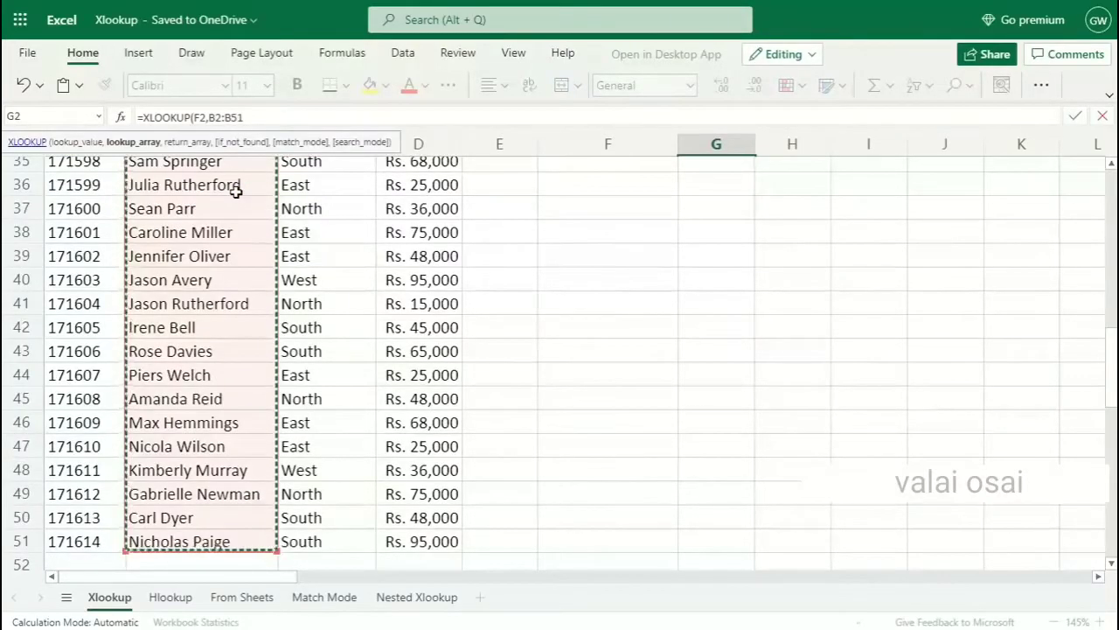
{"action": "scroll", "coordinate": [607, 332], "scroll_direction": "up", "scroll_amount": 10}
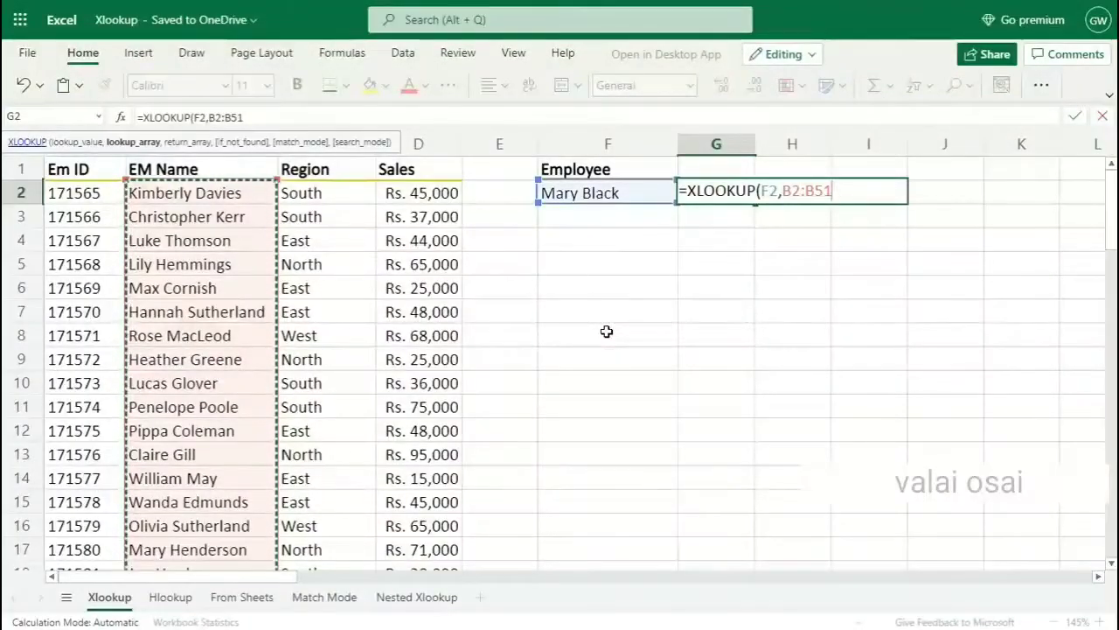
{"action": "key", "text": "F4"}
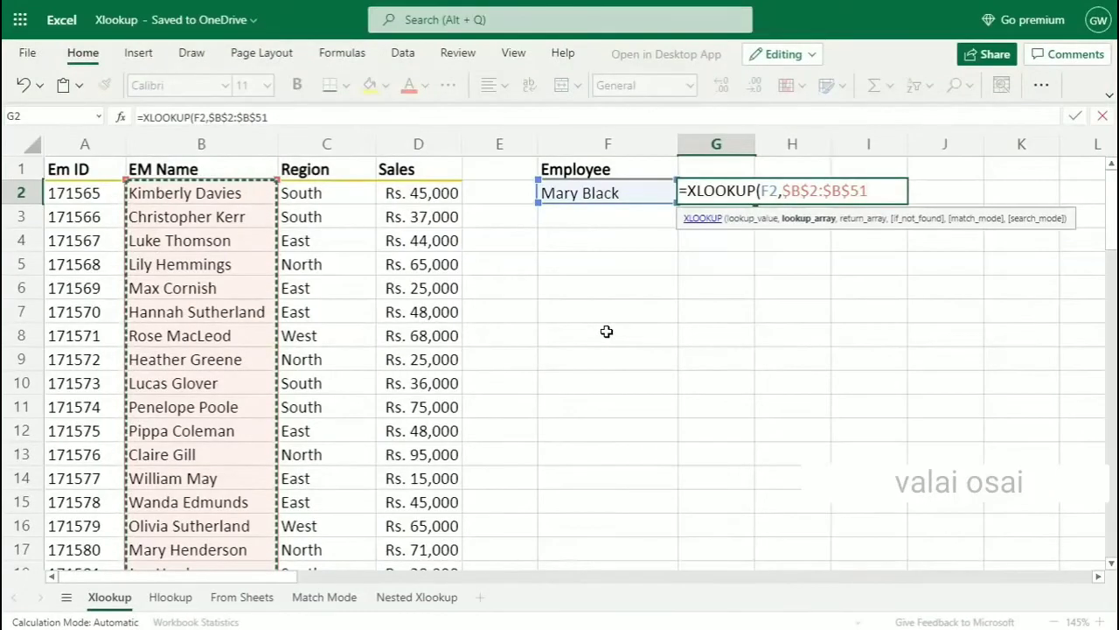
{"action": "type", "text": ","}
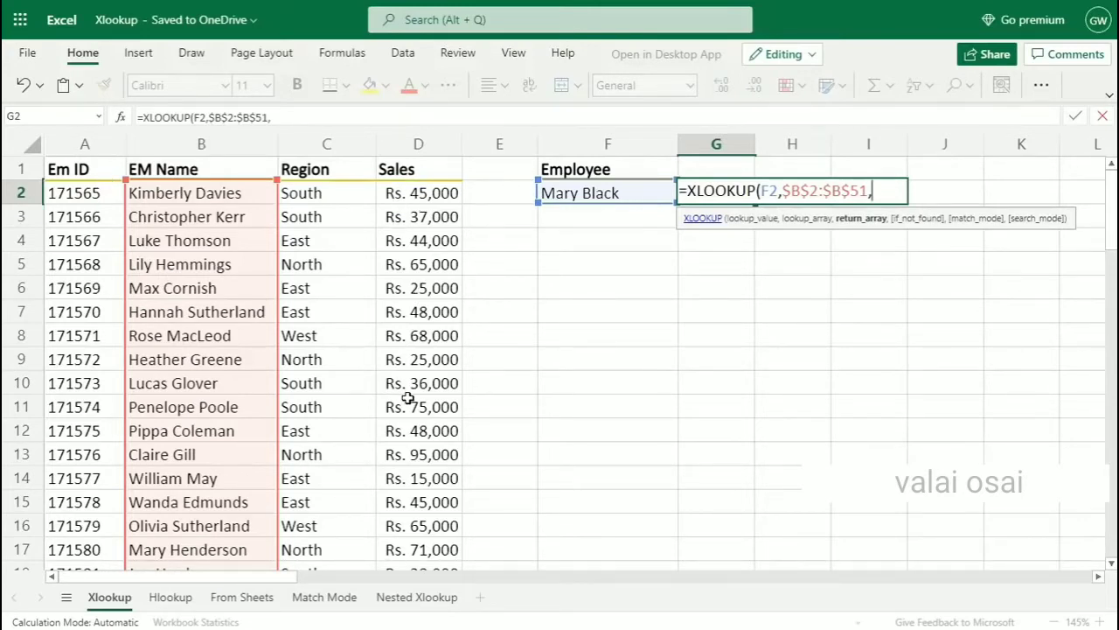
Set the return array to the absolute Sales range $D$2:$D$51 and complete the formula
{"action": "left_click", "coordinate": [440, 190]}
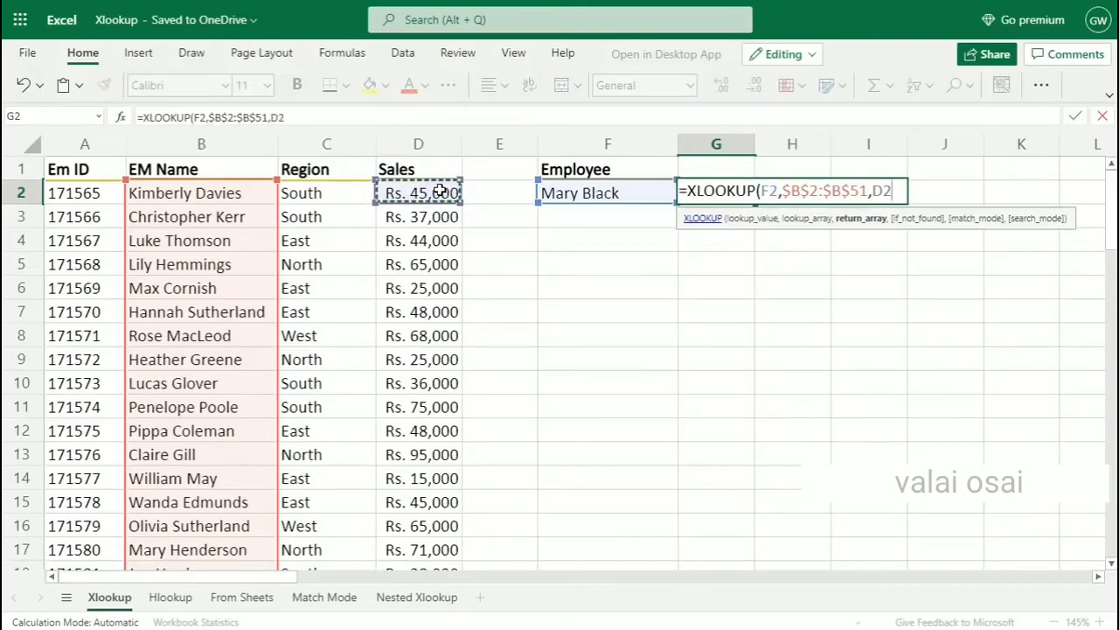
{"action": "key", "text": "ctrl+shift+Down"}
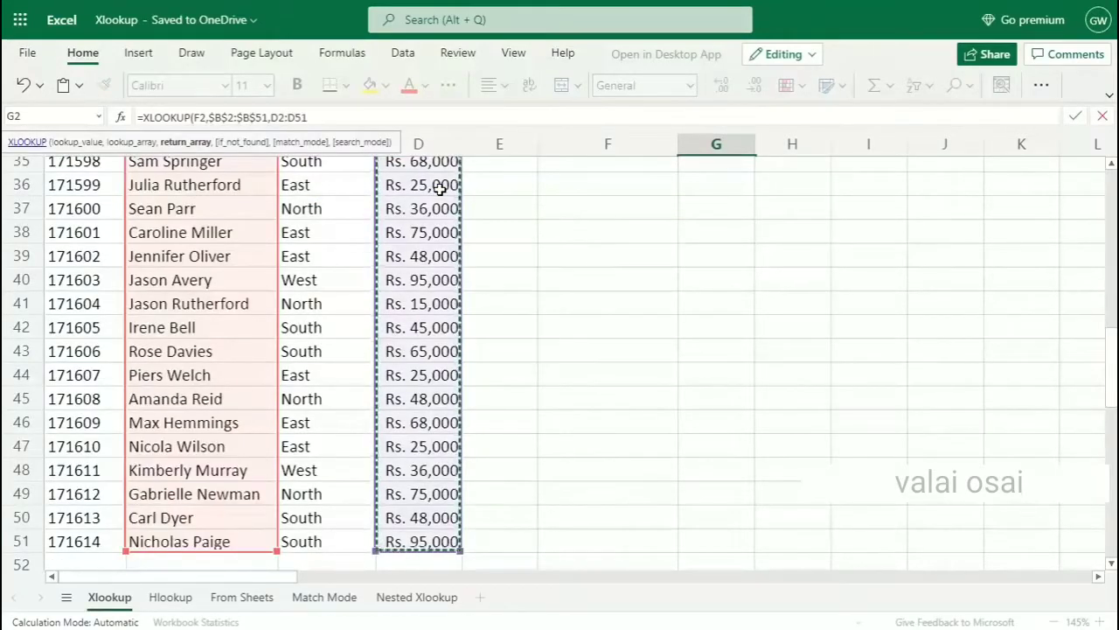
{"action": "scroll", "coordinate": [563, 317], "scroll_direction": "up", "scroll_amount": 5}
{"action": "scroll", "coordinate": [563, 317], "scroll_direction": "up", "scroll_amount": 3}
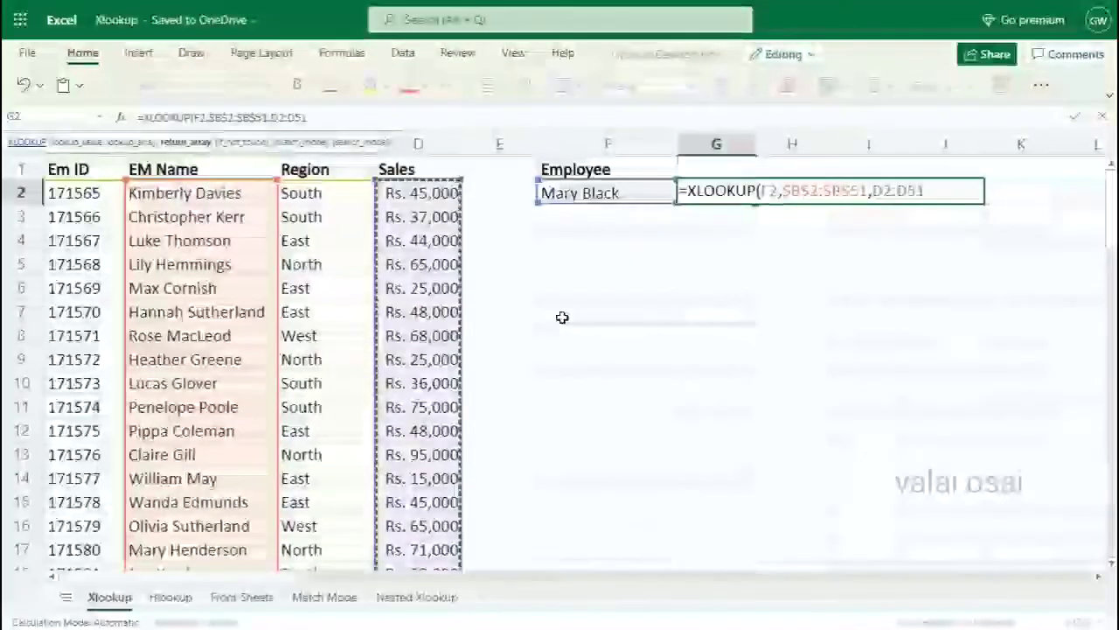
{"action": "key", "text": "F4"}
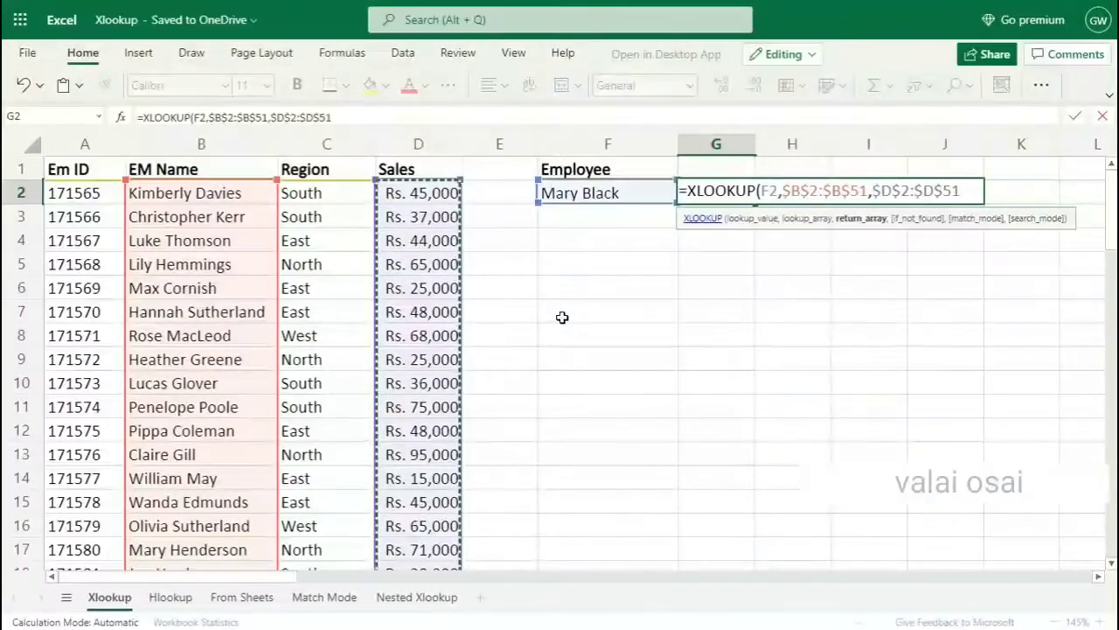
{"action": "type", "text": ")"}
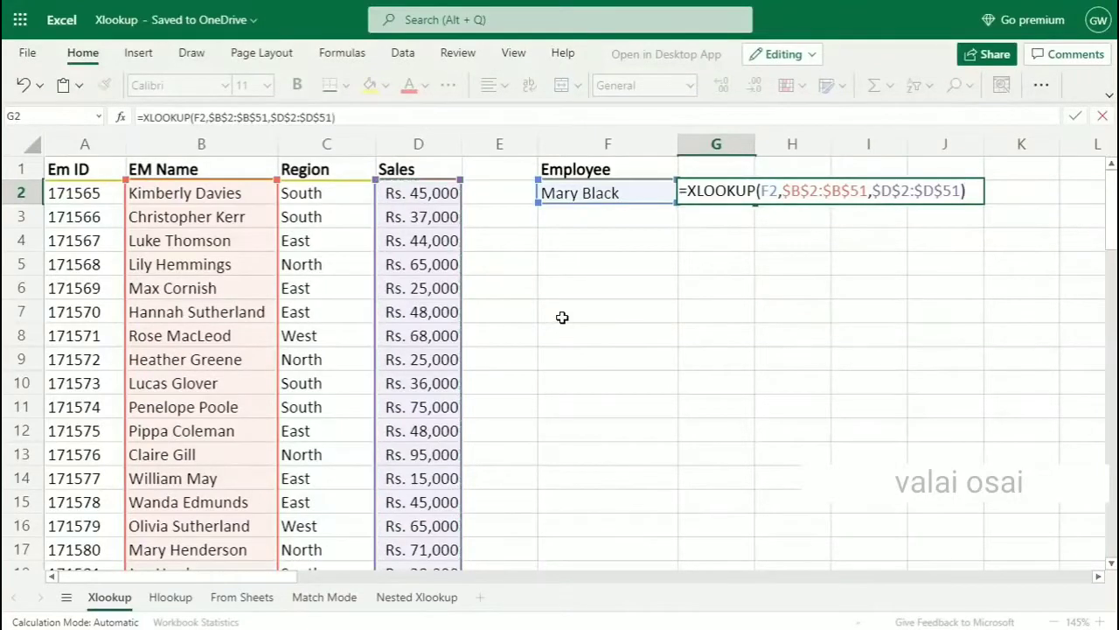
{"action": "key", "text": "Return"}
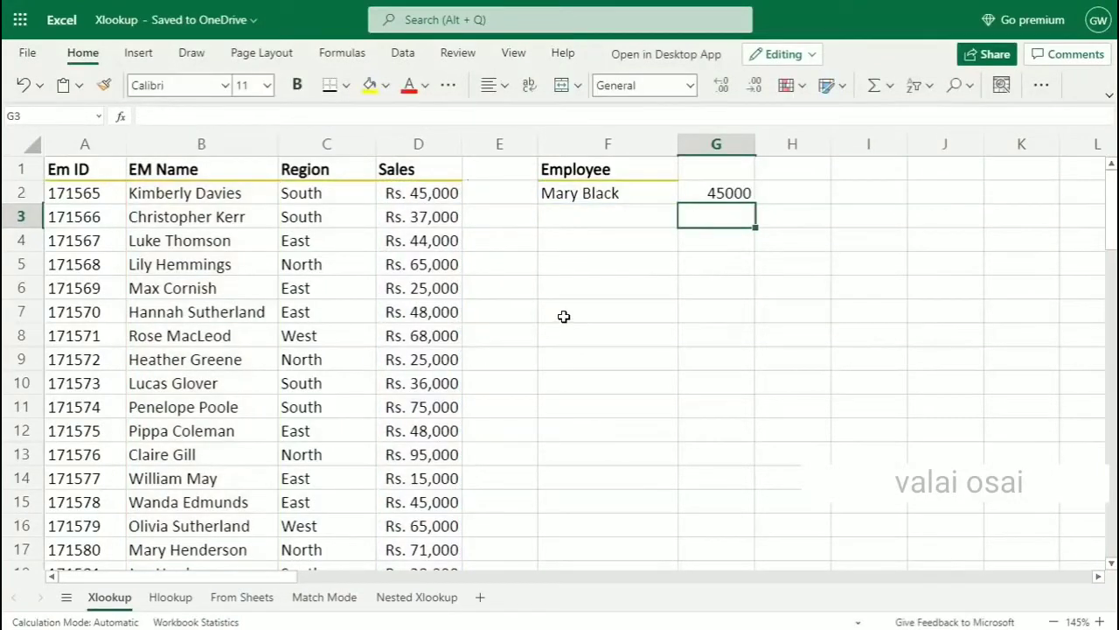
Check the lookup result in G2 against the selected employee's sales in the data table
{"action": "left_click", "coordinate": [638, 183]}
{"action": "left_click", "coordinate": [741, 196]}
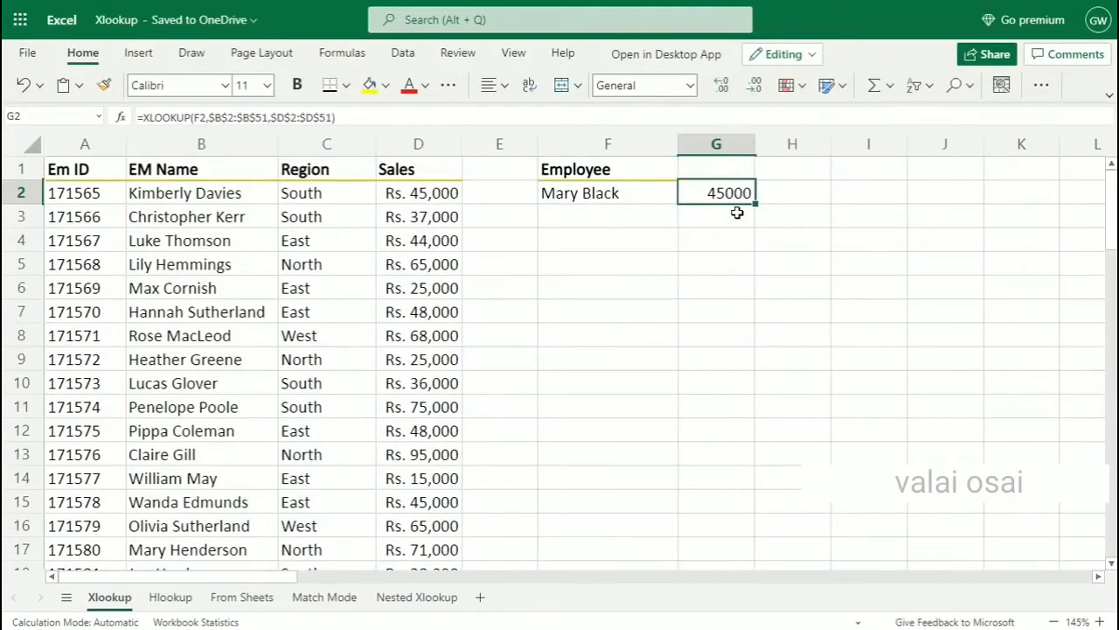
{"action": "scroll", "coordinate": [288, 280], "scroll_direction": "down", "scroll_amount": 3}
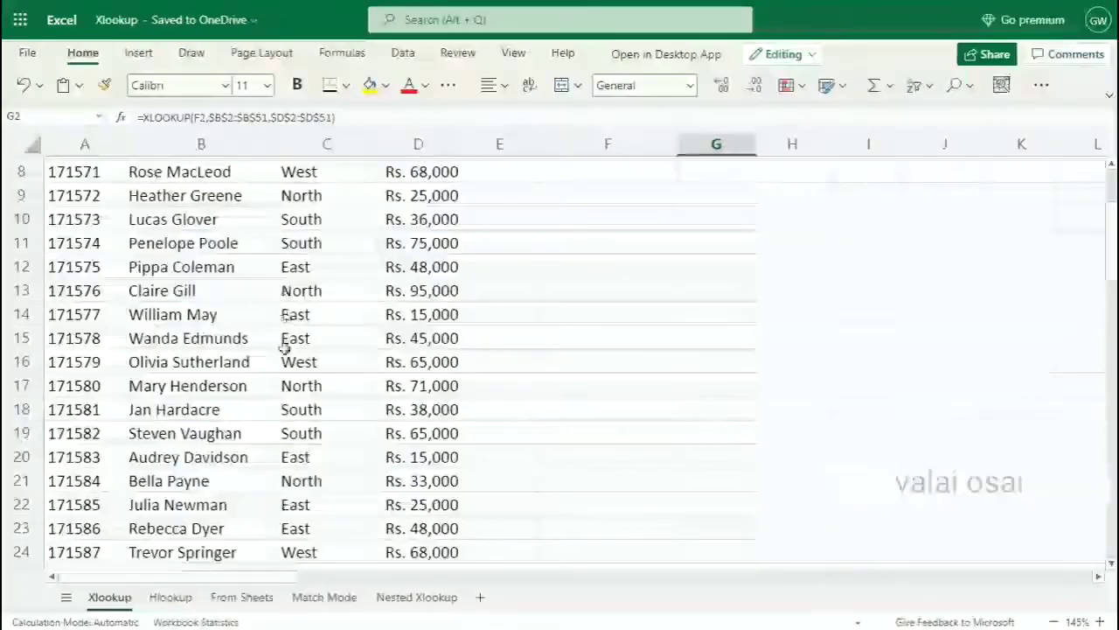
{"action": "scroll", "coordinate": [284, 349], "scroll_direction": "down", "scroll_amount": 3}
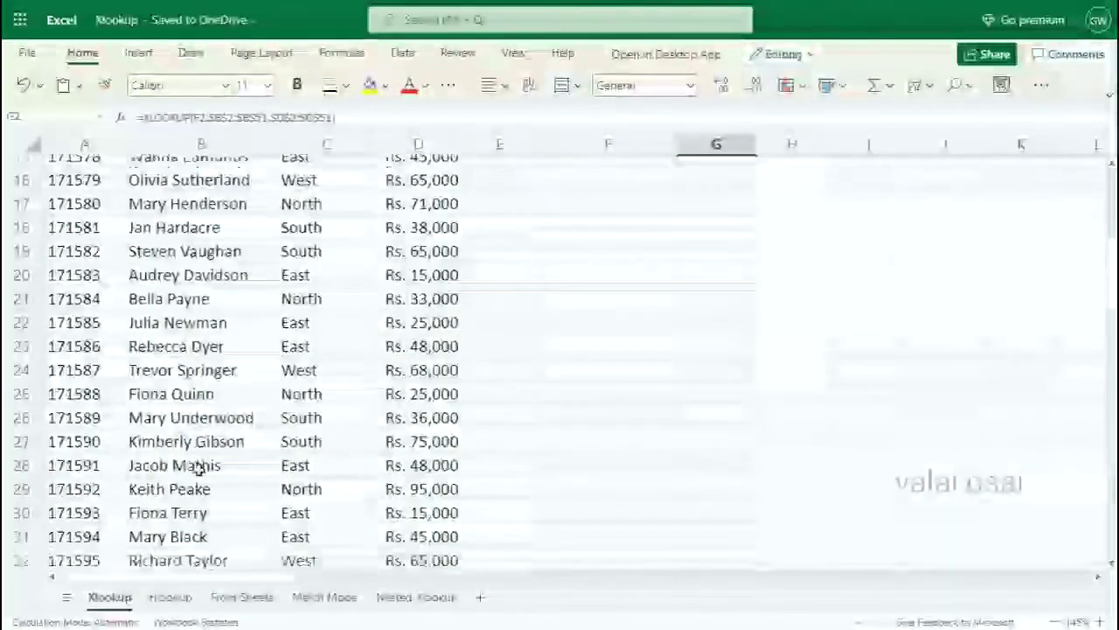
{"action": "scroll", "coordinate": [200, 470], "scroll_direction": "down", "scroll_amount": 1}
{"action": "left_click", "coordinate": [197, 472]}
{"action": "left_click", "coordinate": [429, 475]}
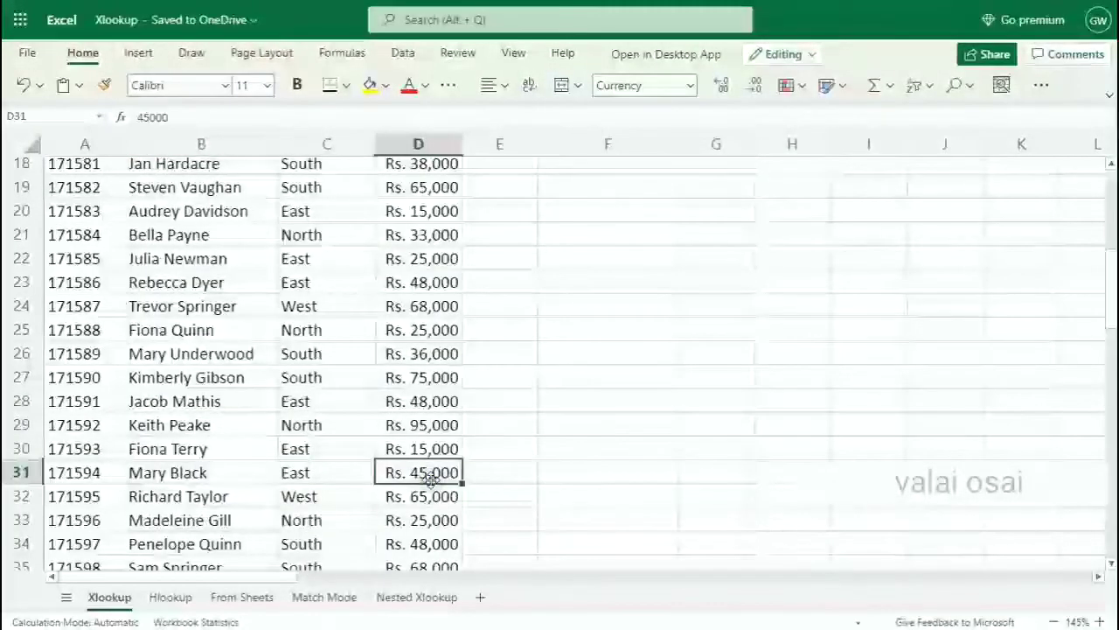
{"action": "scroll", "coordinate": [431, 478], "scroll_direction": "up", "scroll_amount": 7}
Copy the currency formatting from D2 to G2 and autofit column G to its contents
{"action": "left_click", "coordinate": [440, 190]}
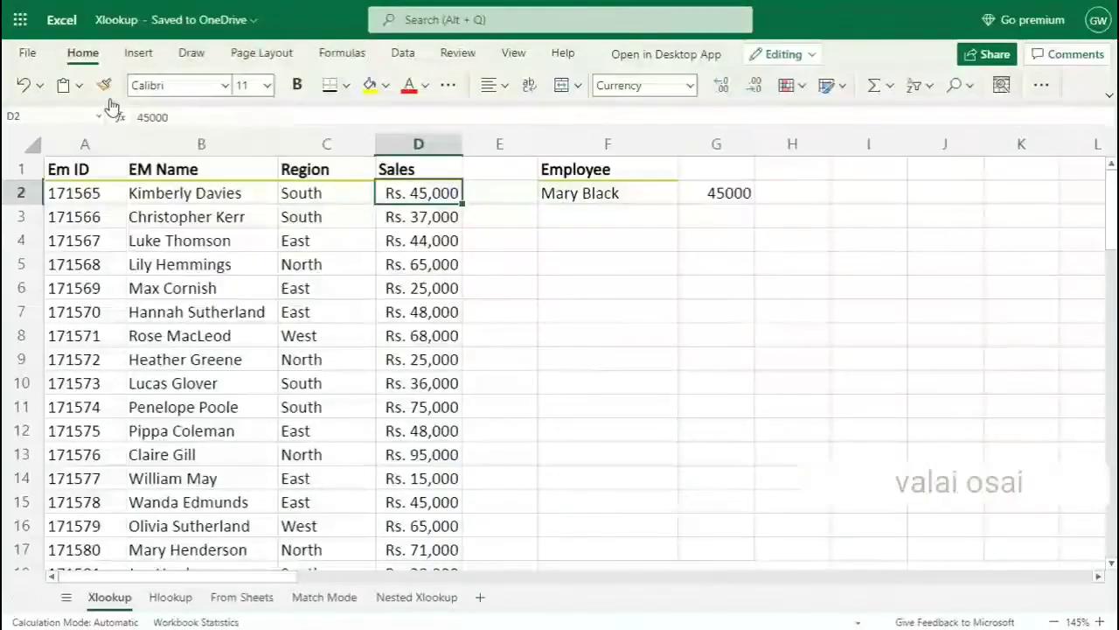
{"action": "left_click", "coordinate": [105, 86]}
{"action": "left_click", "coordinate": [718, 195]}
{"action": "left_click", "coordinate": [713, 217]}
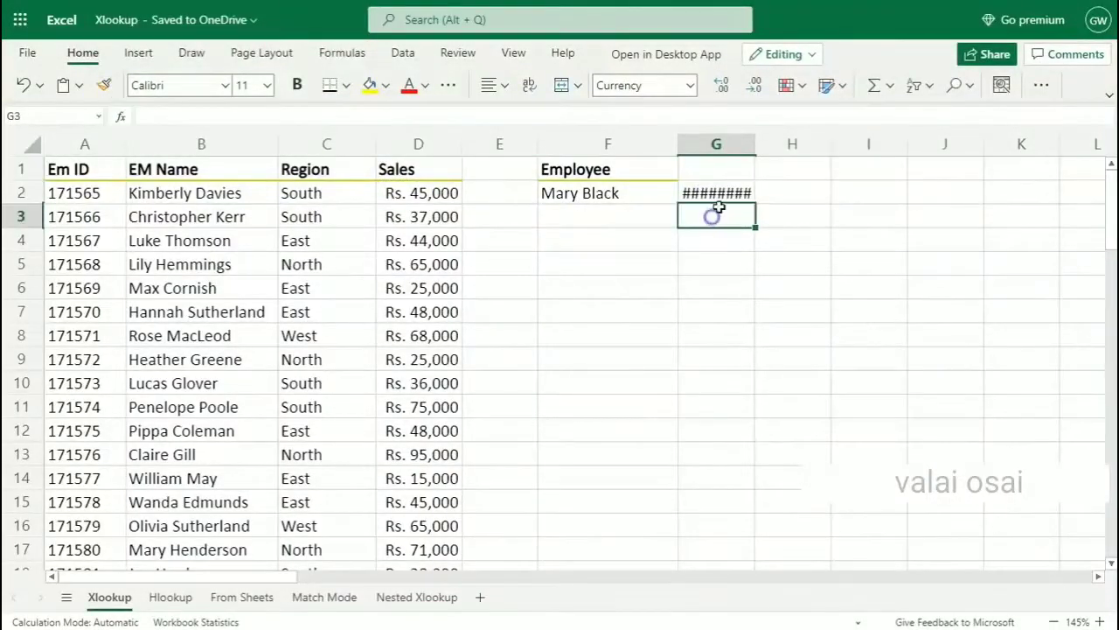
{"action": "double_click", "coordinate": [755, 143]}
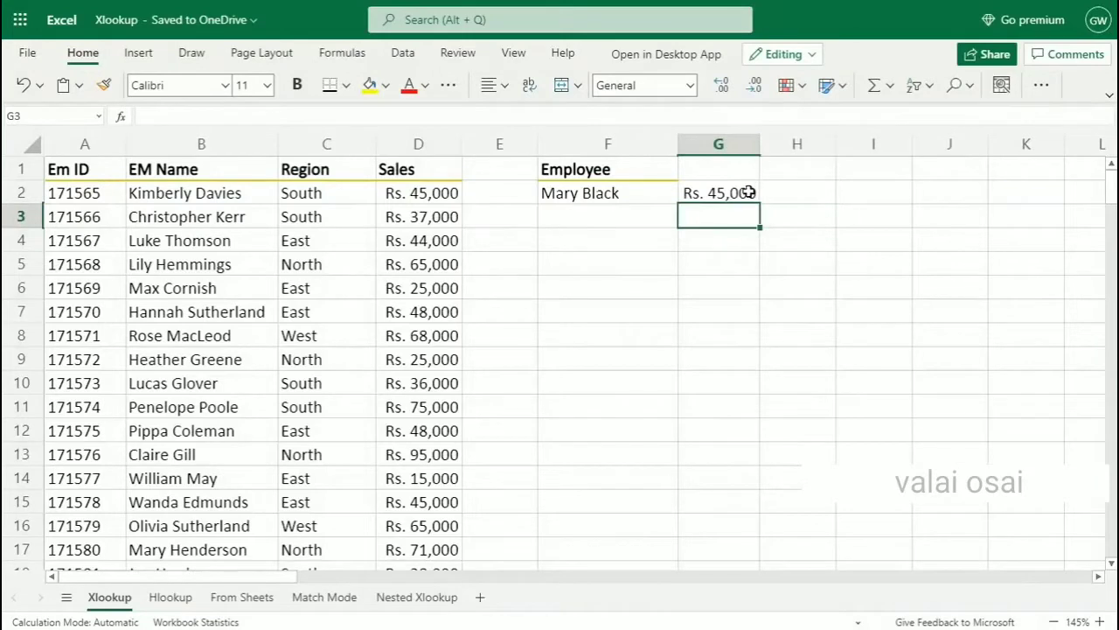
Select the third employee name from the validation list in cell F2
{"action": "left_click", "coordinate": [750, 192]}
{"action": "left_click", "coordinate": [619, 192]}
{"action": "left_click", "coordinate": [690, 192]}
{"action": "scroll", "coordinate": [634, 284], "scroll_direction": "up", "scroll_amount": 1}
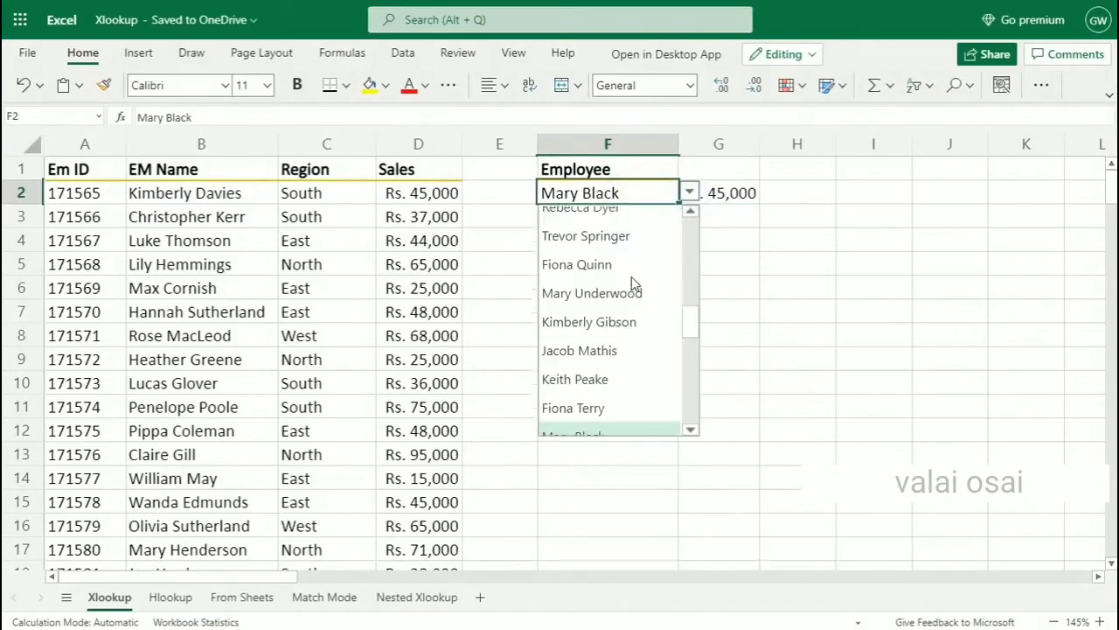
{"action": "scroll", "coordinate": [634, 284], "scroll_direction": "up", "scroll_amount": 6}
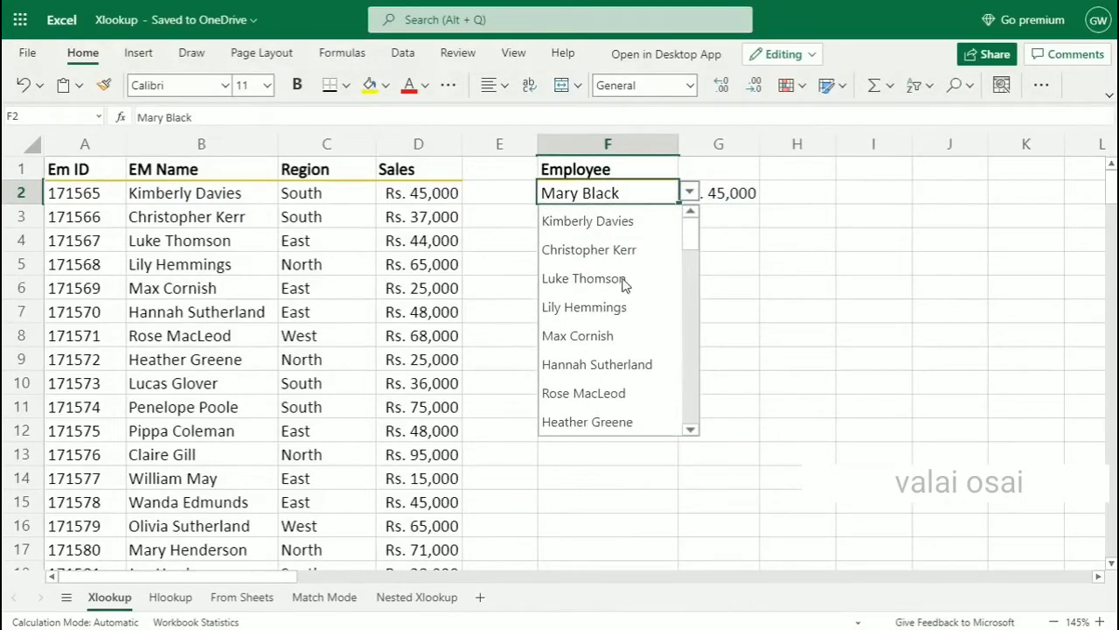
{"action": "left_click", "coordinate": [625, 280]}
Compare the lookup result in G2 with the selected employee's sales in row 4
{"action": "left_click", "coordinate": [709, 235]}
{"action": "left_click", "coordinate": [725, 193]}
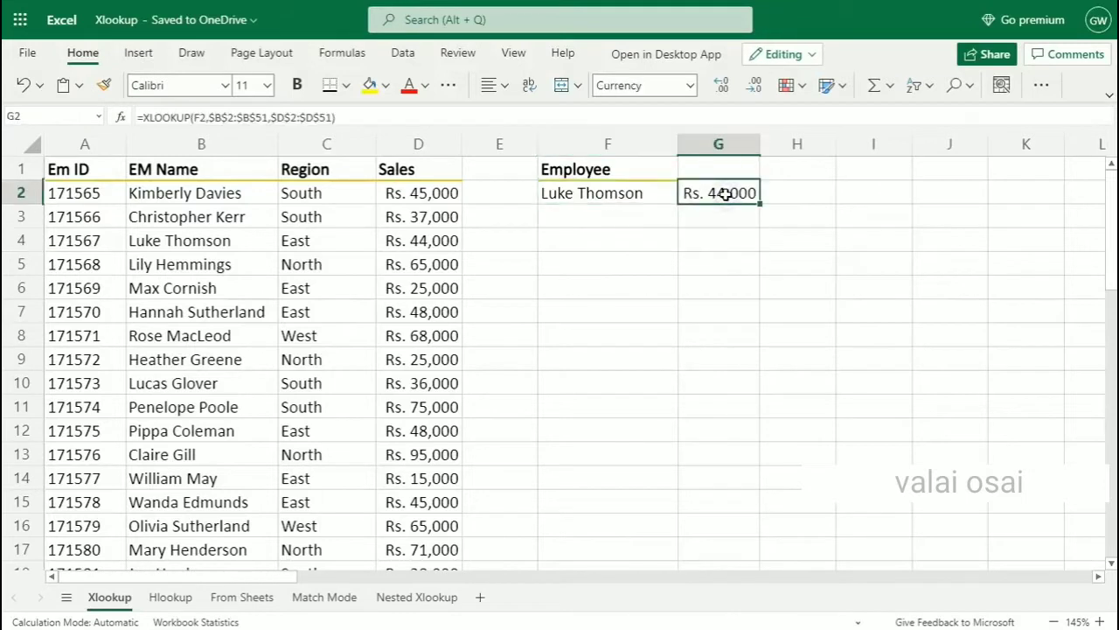
{"action": "left_click", "coordinate": [255, 256]}
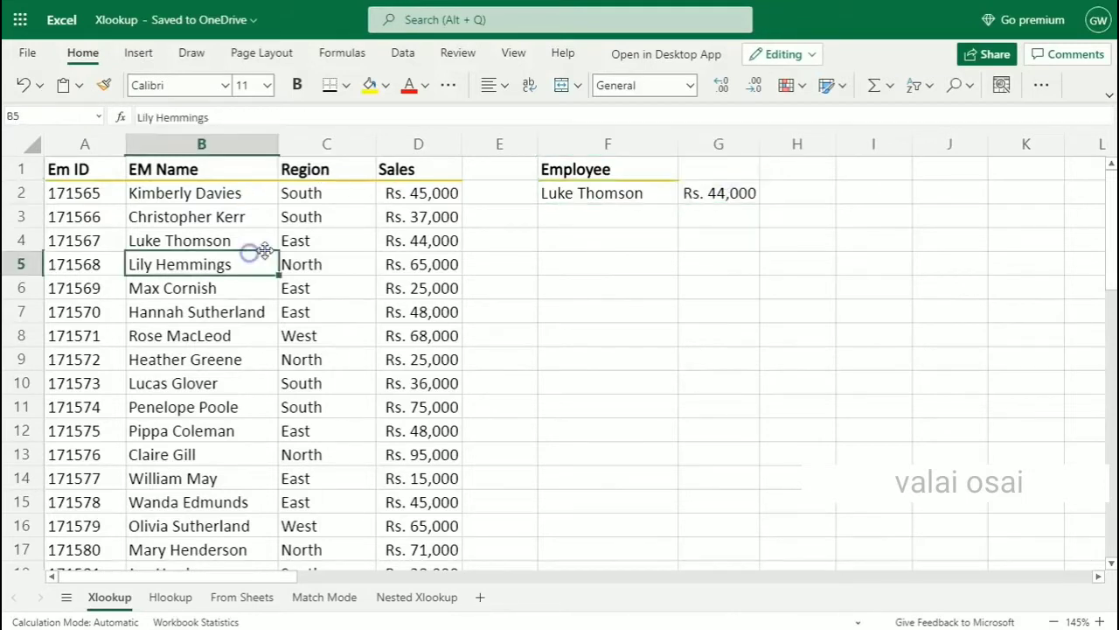
{"action": "left_click", "coordinate": [427, 241]}
{"action": "left_click", "coordinate": [669, 193]}
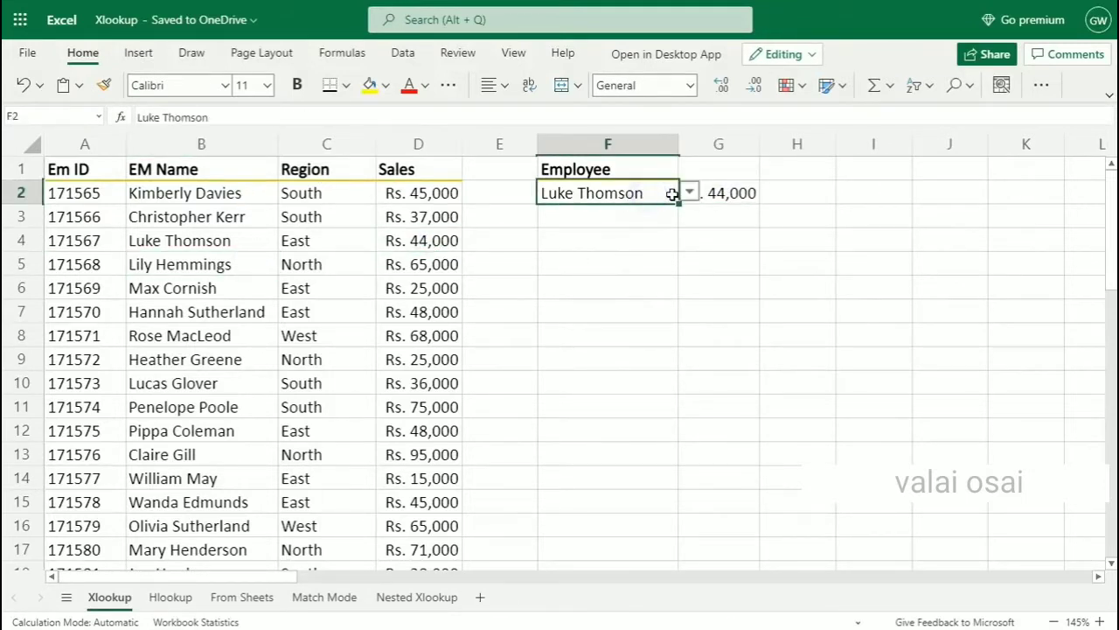
{"action": "left_click", "coordinate": [689, 192]}
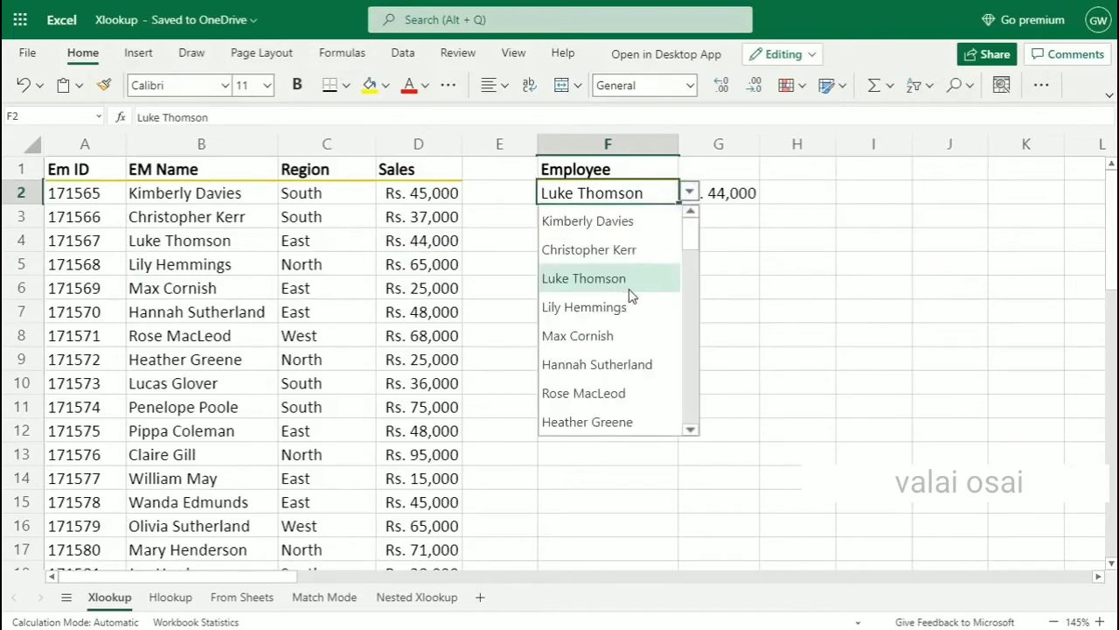
{"action": "left_click", "coordinate": [724, 211]}
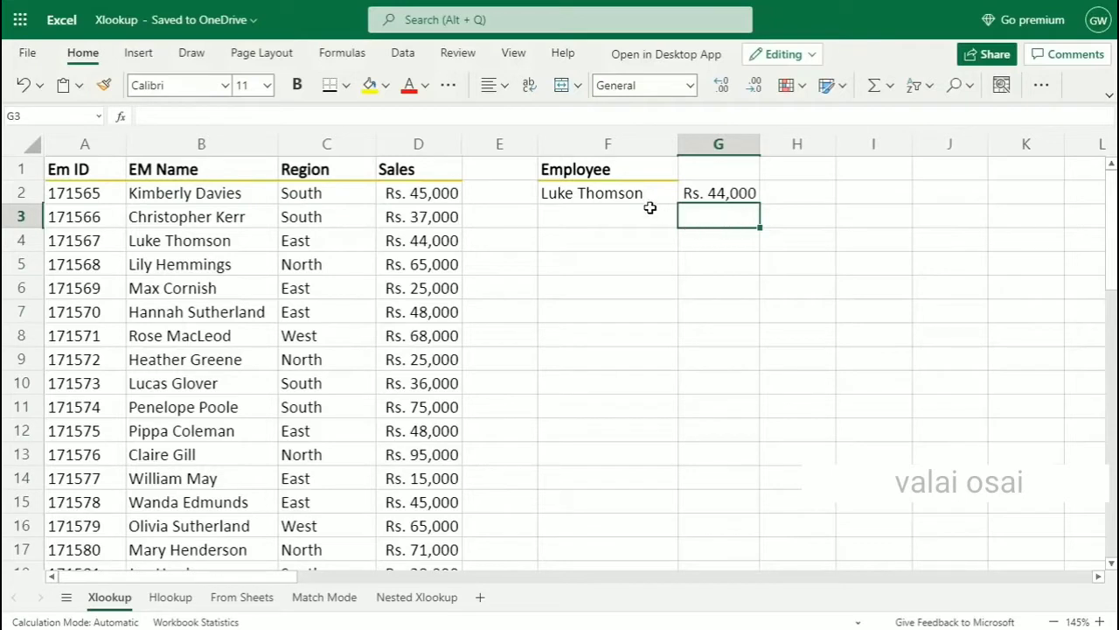
Change the XLOOKUP return array in G2 to $C$2:$D$51 so both region and sales are returned, and inspect the spilled result
{"action": "left_click", "coordinate": [718, 194]}
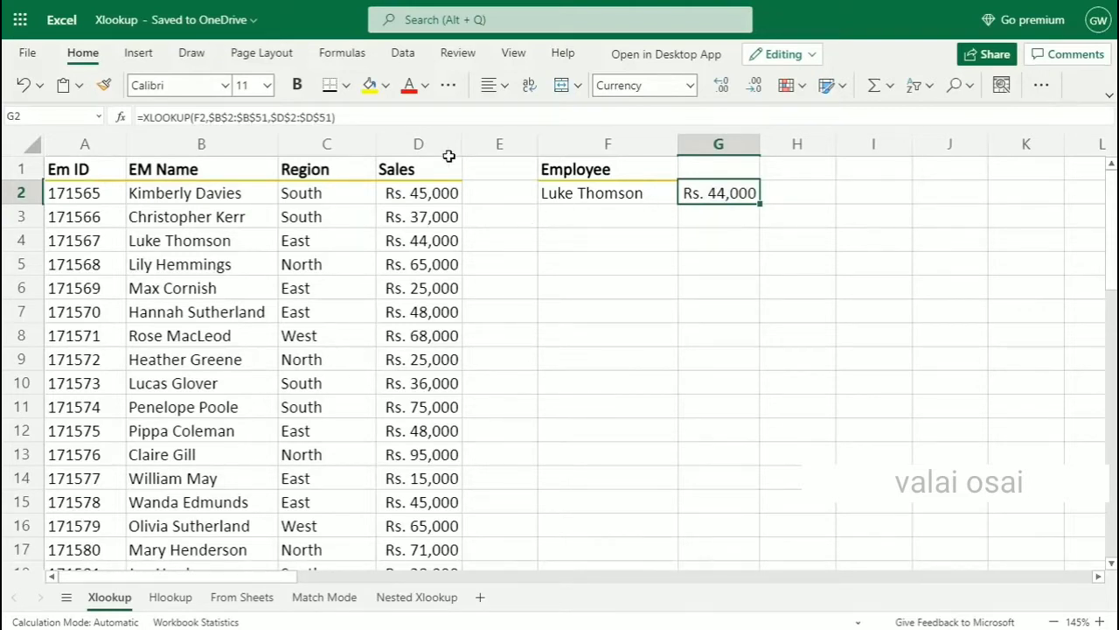
{"action": "left_click", "coordinate": [368, 116]}
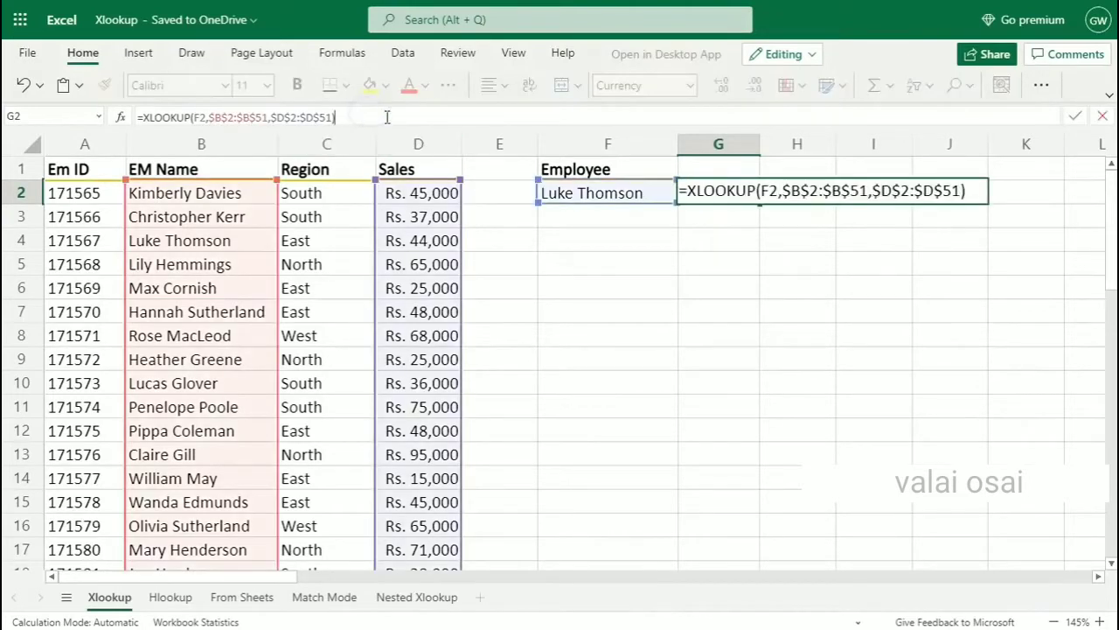
{"action": "left_click", "coordinate": [913, 190]}
{"action": "left_click_drag", "start_coordinate": [873, 190], "coordinate": [956, 190]}
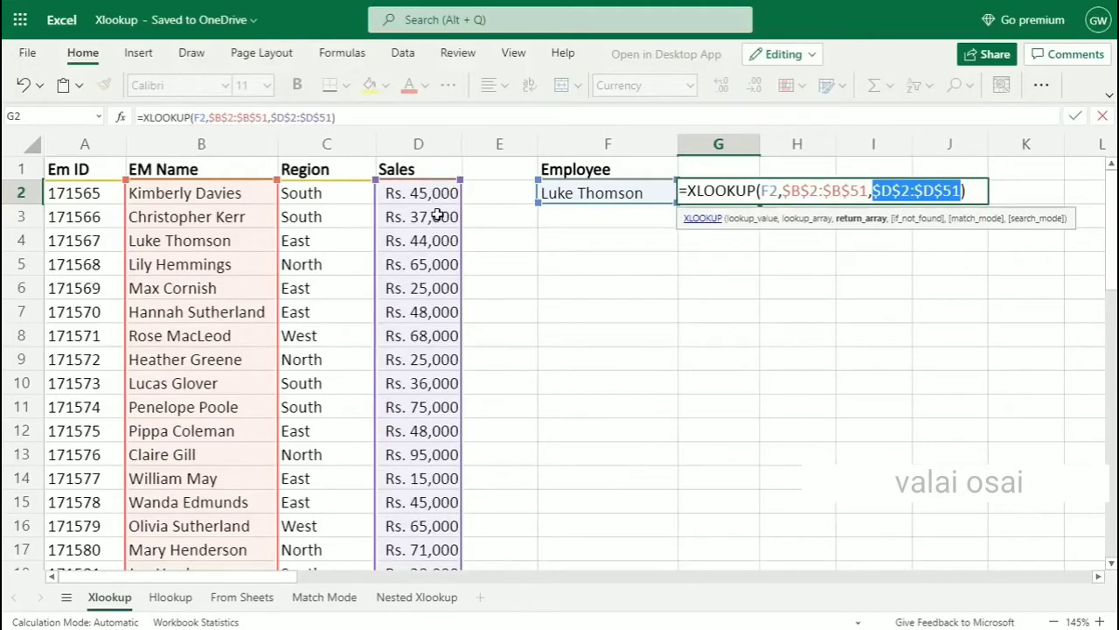
{"action": "left_click_drag", "start_coordinate": [335, 196], "coordinate": [428, 328]}
{"action": "key", "text": "Return"}
{"action": "scroll", "coordinate": [650, 357], "scroll_direction": "up", "scroll_amount": 1}
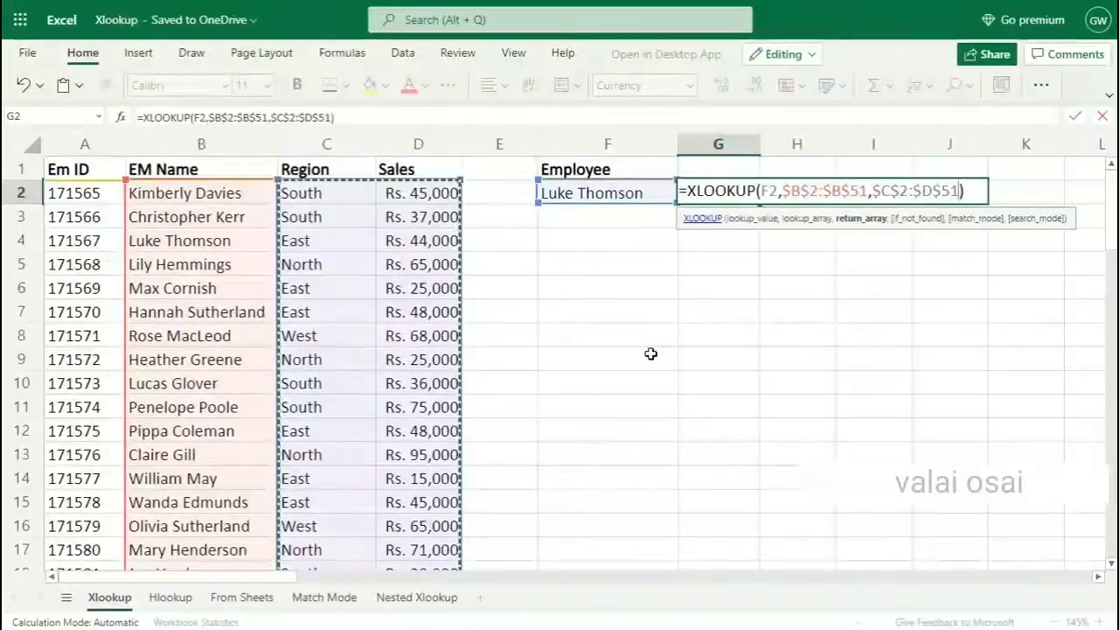
{"action": "key", "text": "Return"}
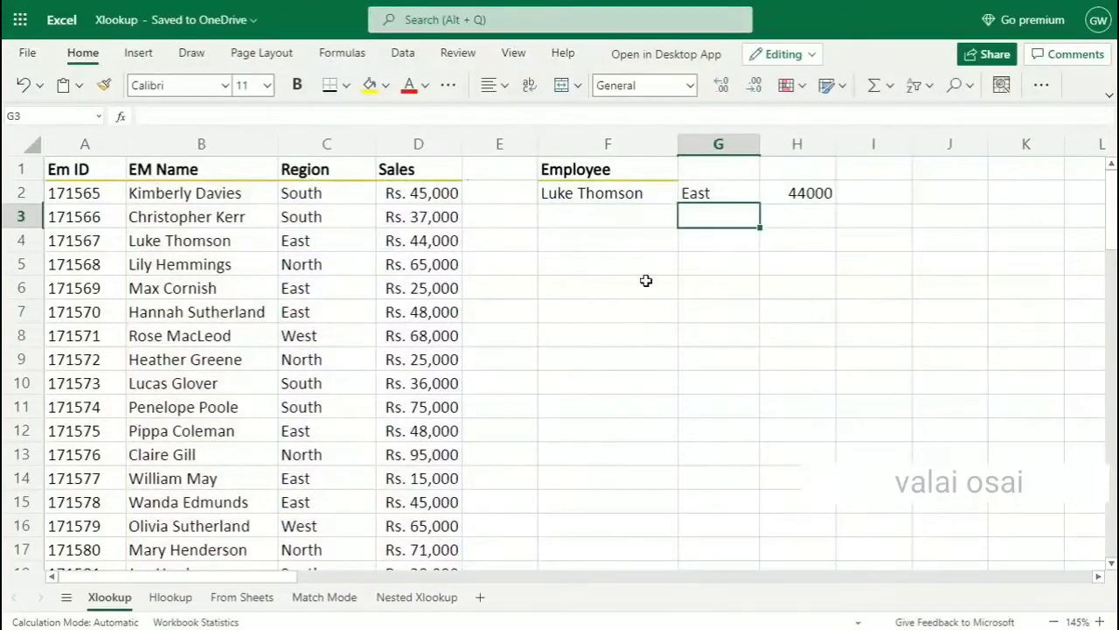
{"action": "left_click", "coordinate": [634, 192]}
{"action": "left_click", "coordinate": [811, 192]}
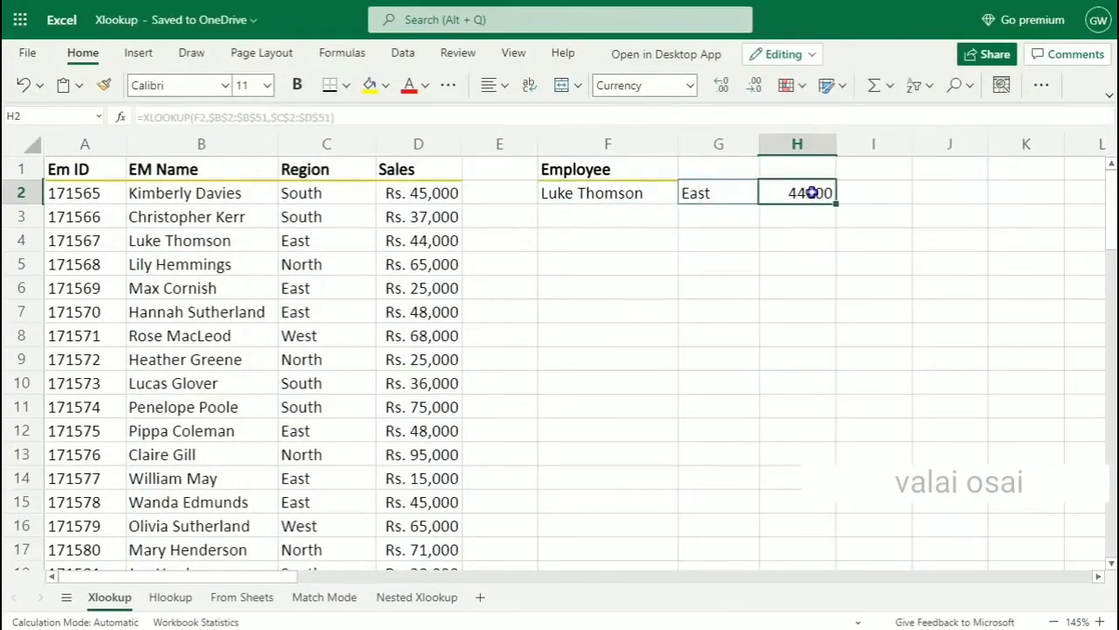
{"action": "left_click", "coordinate": [715, 237]}
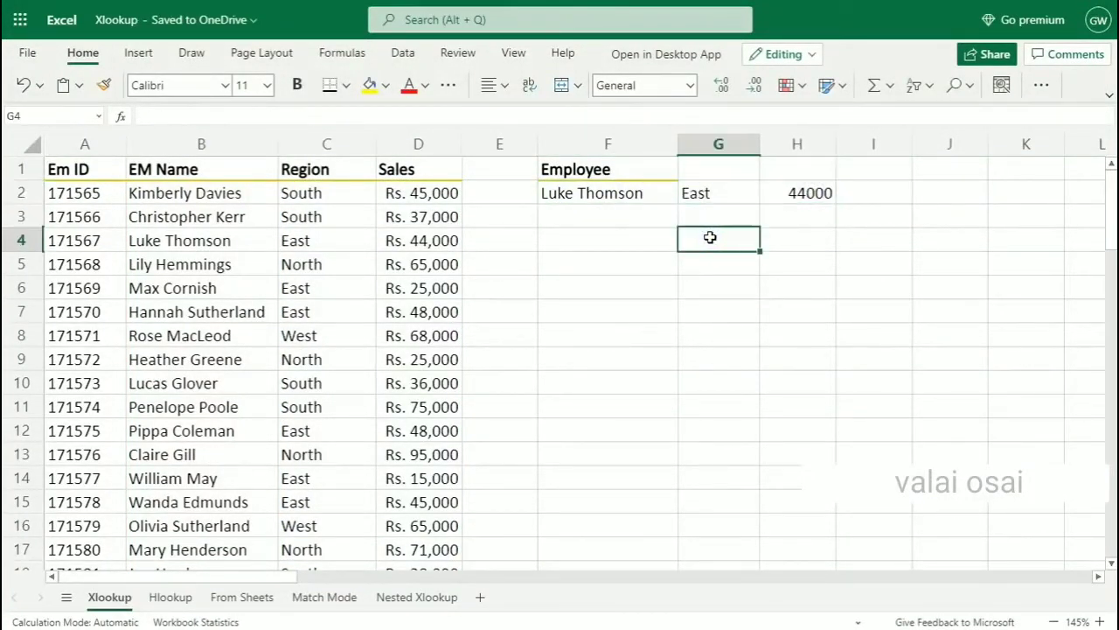
Select the fifth employee name from the validation list in cell F2
{"action": "left_click", "coordinate": [644, 191]}
{"action": "left_click", "coordinate": [690, 191]}
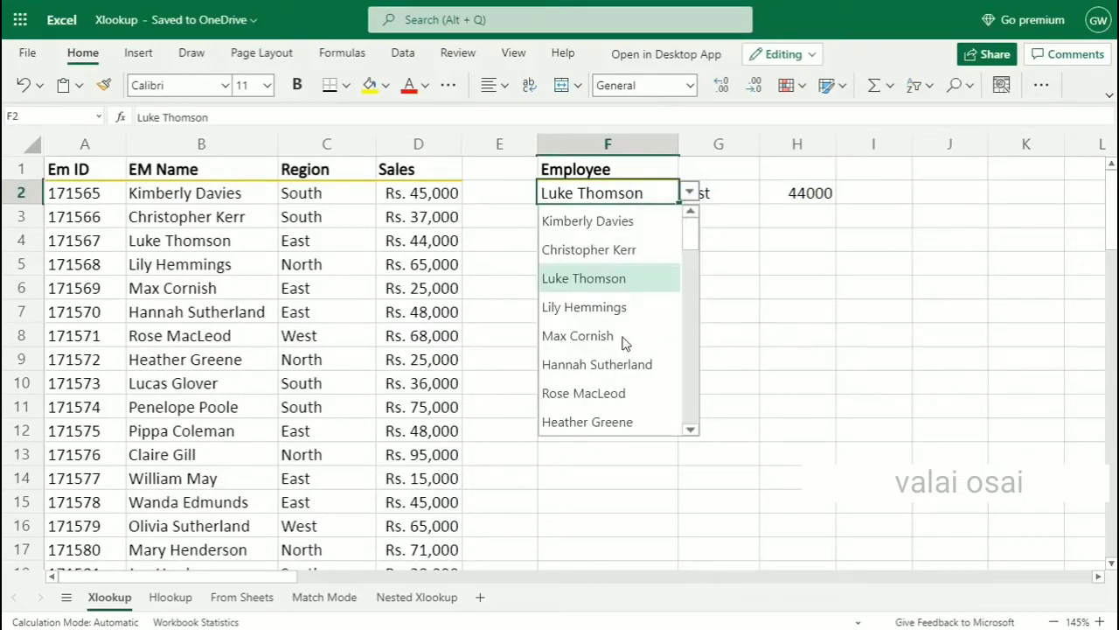
{"action": "left_click", "coordinate": [623, 337]}
{"action": "left_click", "coordinate": [637, 218]}
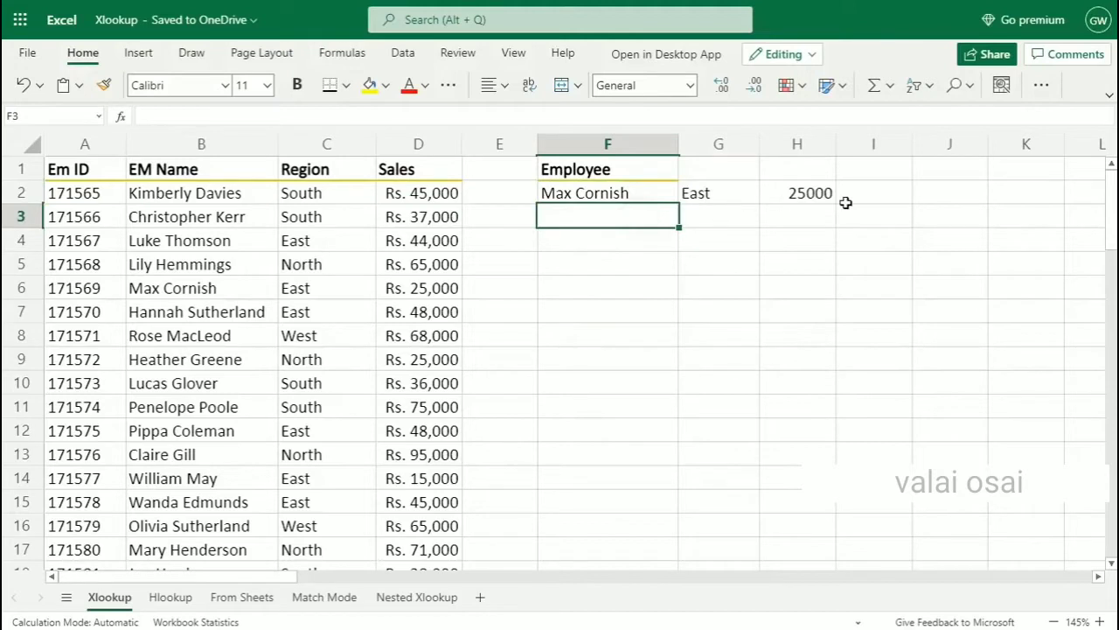
Select the seventh employee name from the validation list in cell F2
{"action": "left_click", "coordinate": [655, 191]}
{"action": "left_click", "coordinate": [690, 192]}
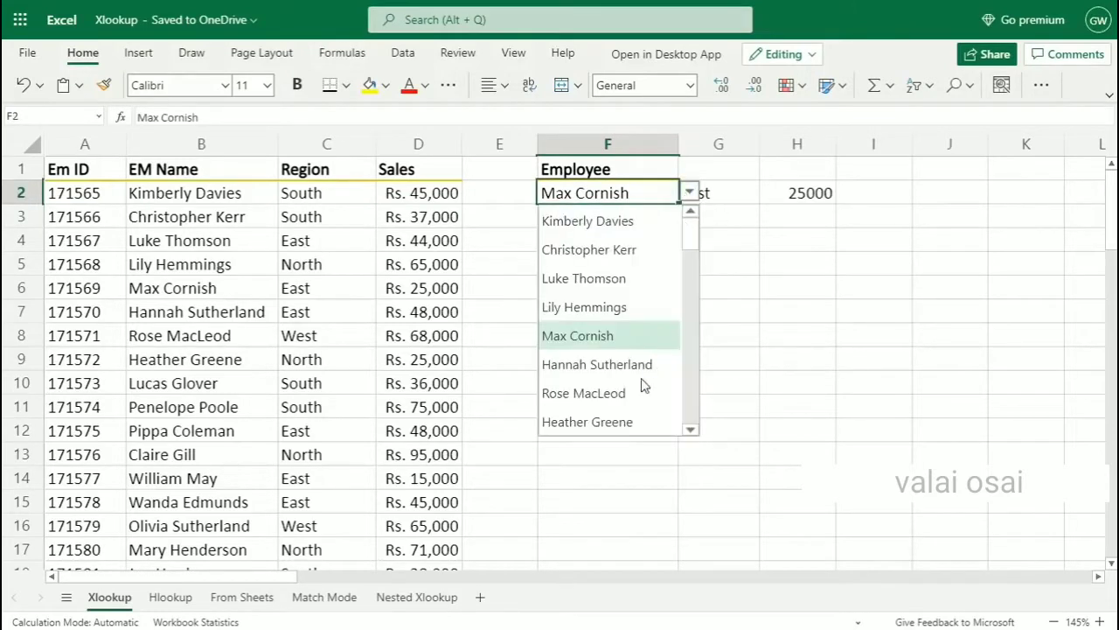
{"action": "left_click", "coordinate": [619, 394]}
{"action": "left_click", "coordinate": [636, 223]}
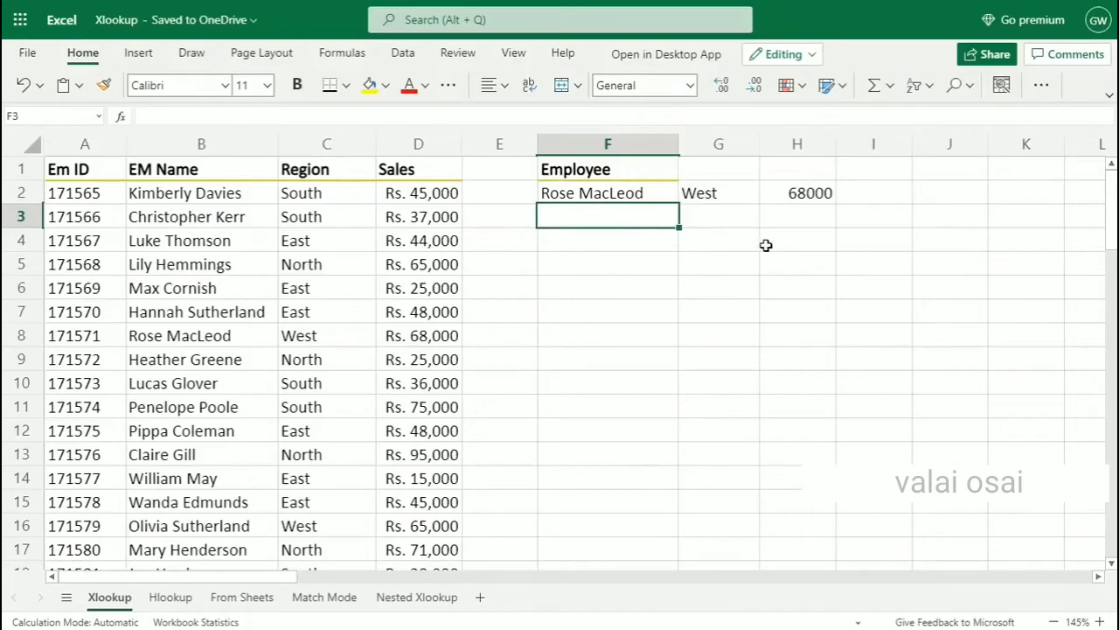
Replace the XLOOKUP return array in G2 with the Em ID range $A$2:$A$51
{"action": "left_click", "coordinate": [719, 194]}
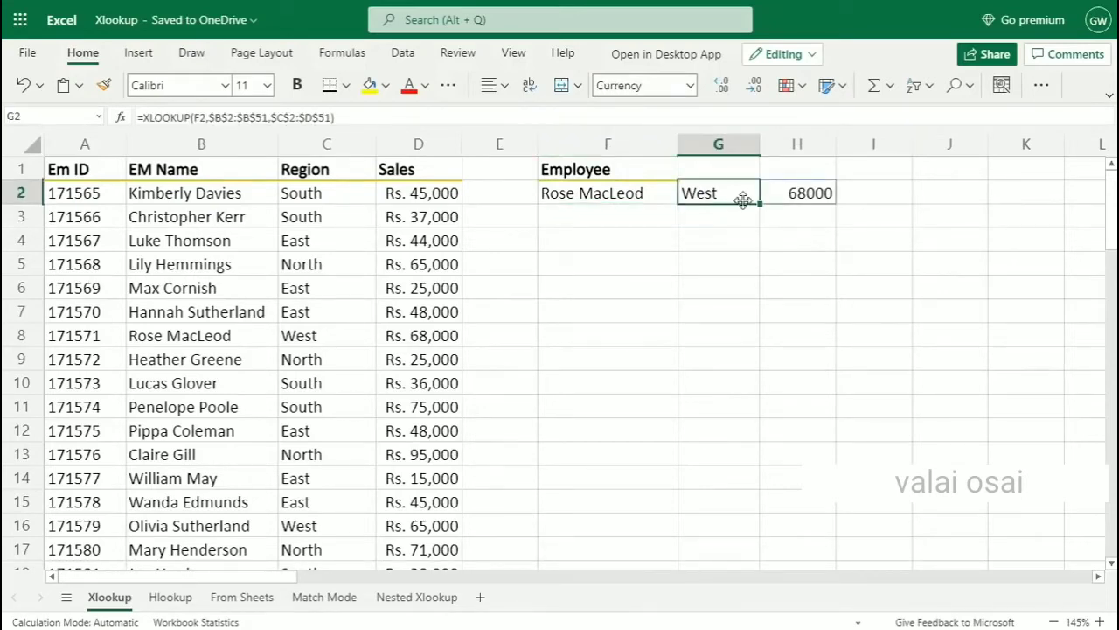
{"action": "double_click", "coordinate": [746, 192]}
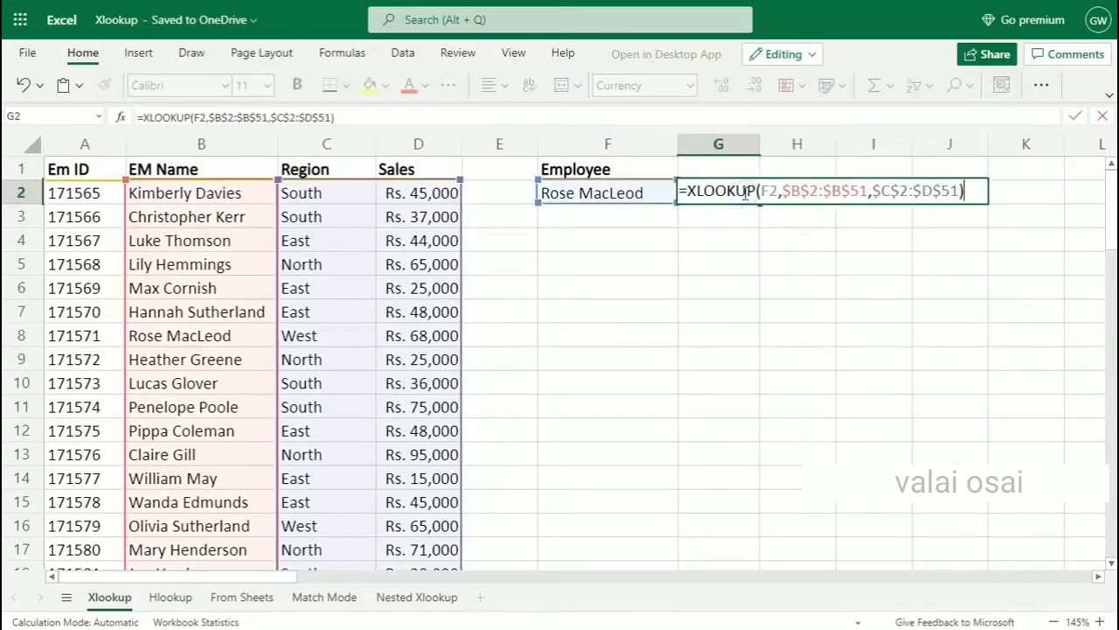
{"action": "left_click", "coordinate": [925, 194]}
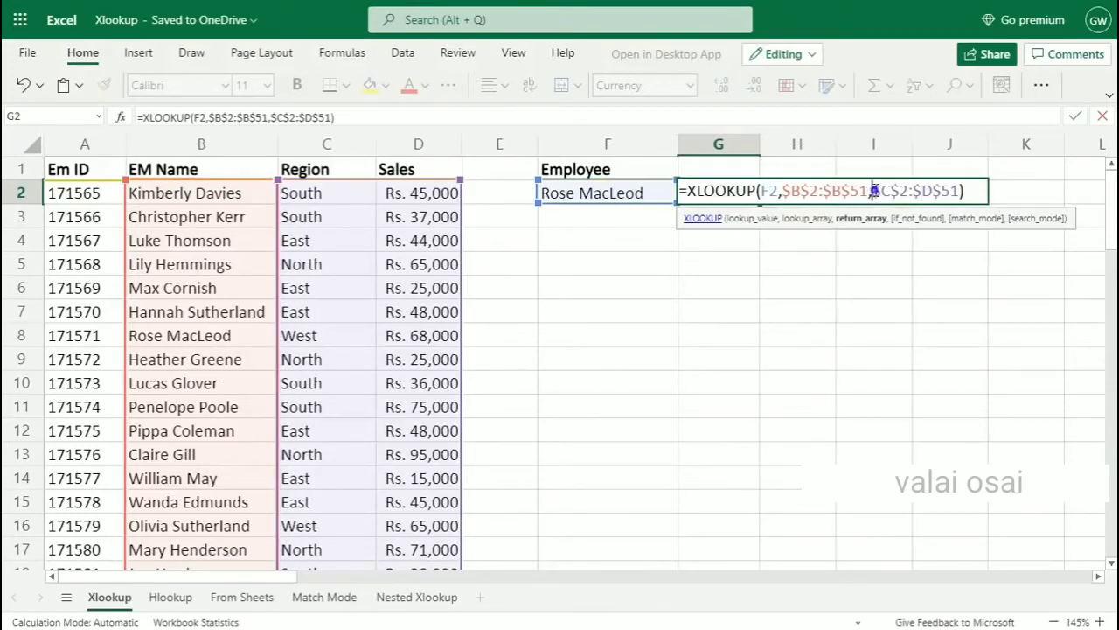
{"action": "left_click_drag", "start_coordinate": [874, 189], "coordinate": [961, 189]}
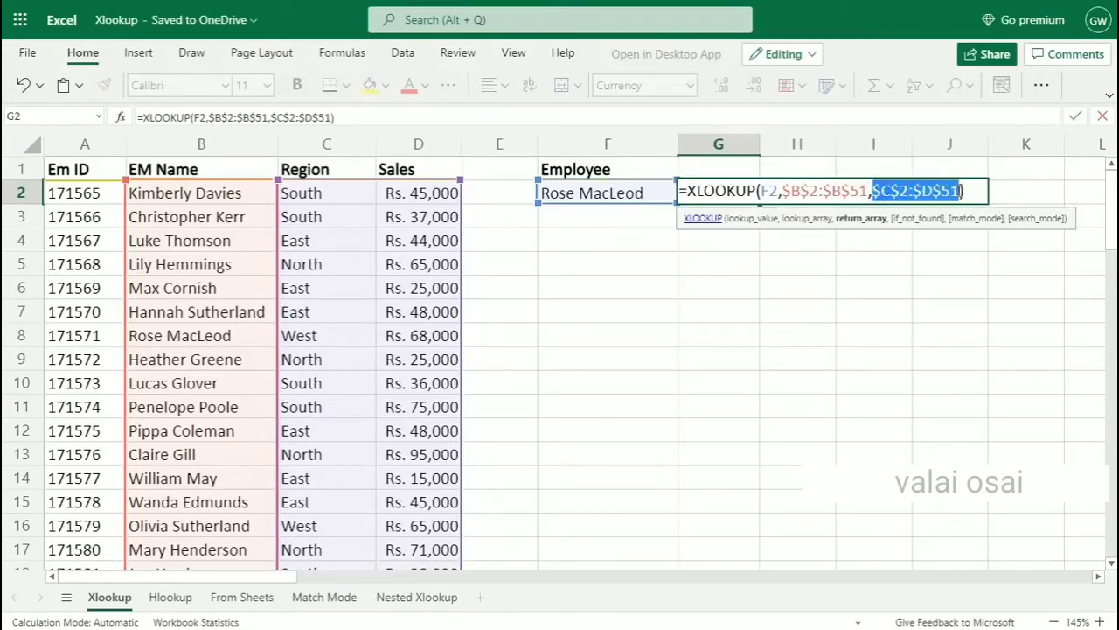
{"action": "left_click", "coordinate": [82, 193]}
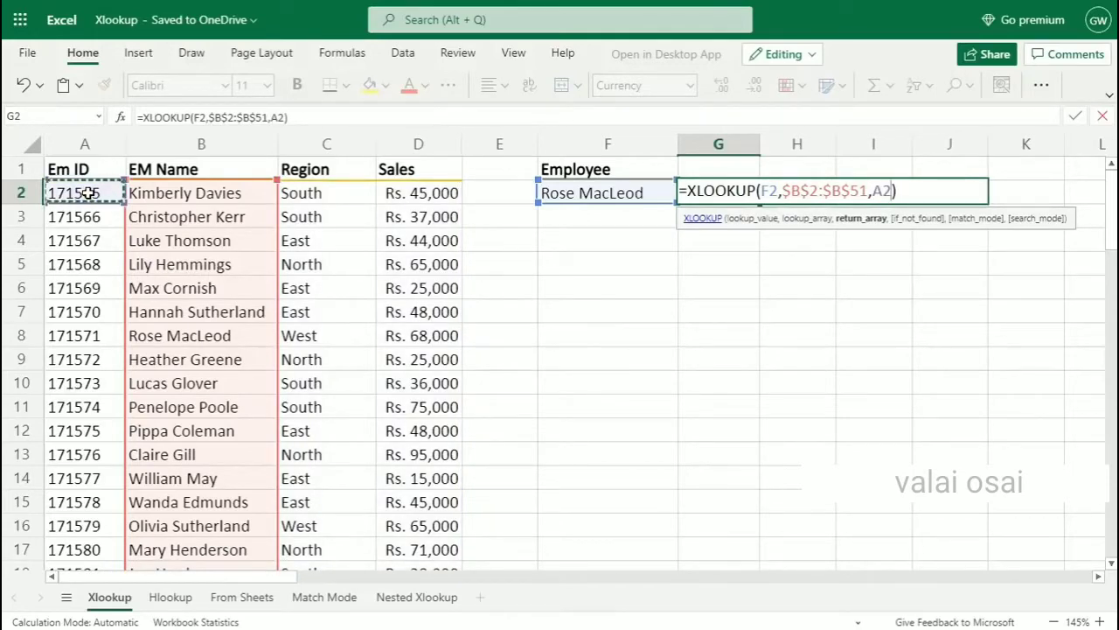
{"action": "key", "text": "ctrl+shift+Down"}
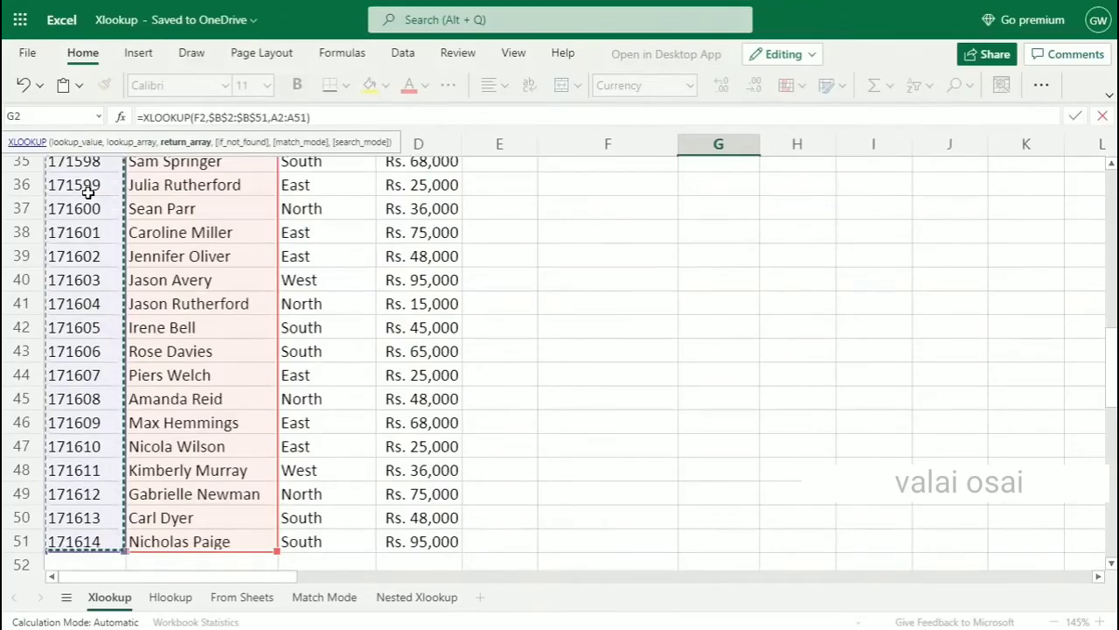
{"action": "scroll", "coordinate": [522, 323], "scroll_direction": "up", "scroll_amount": 10}
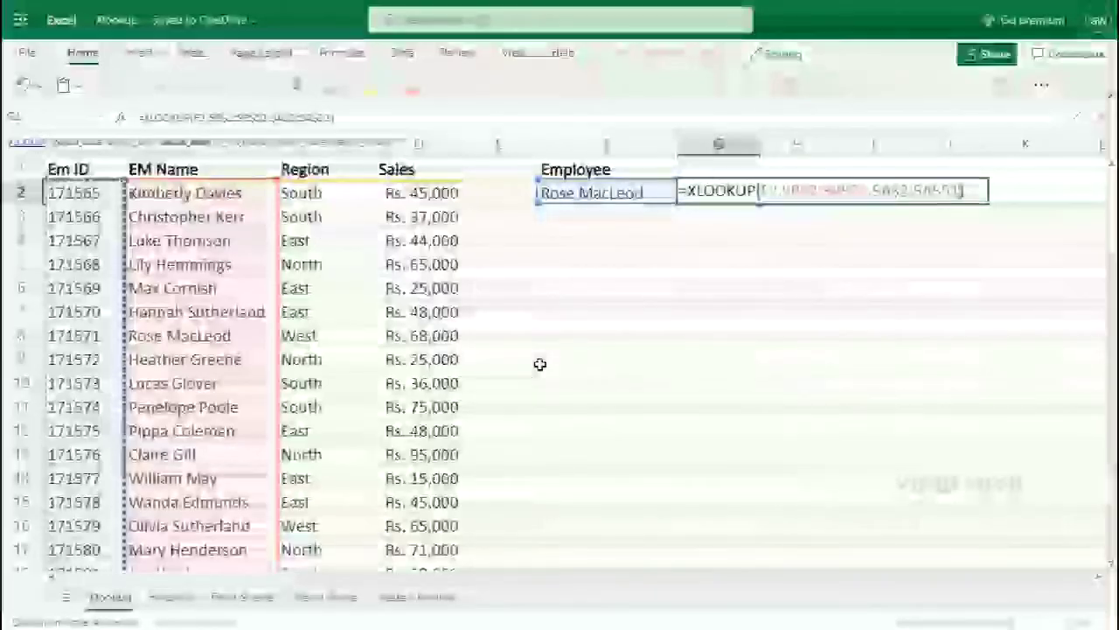
{"action": "key", "text": "Return"}
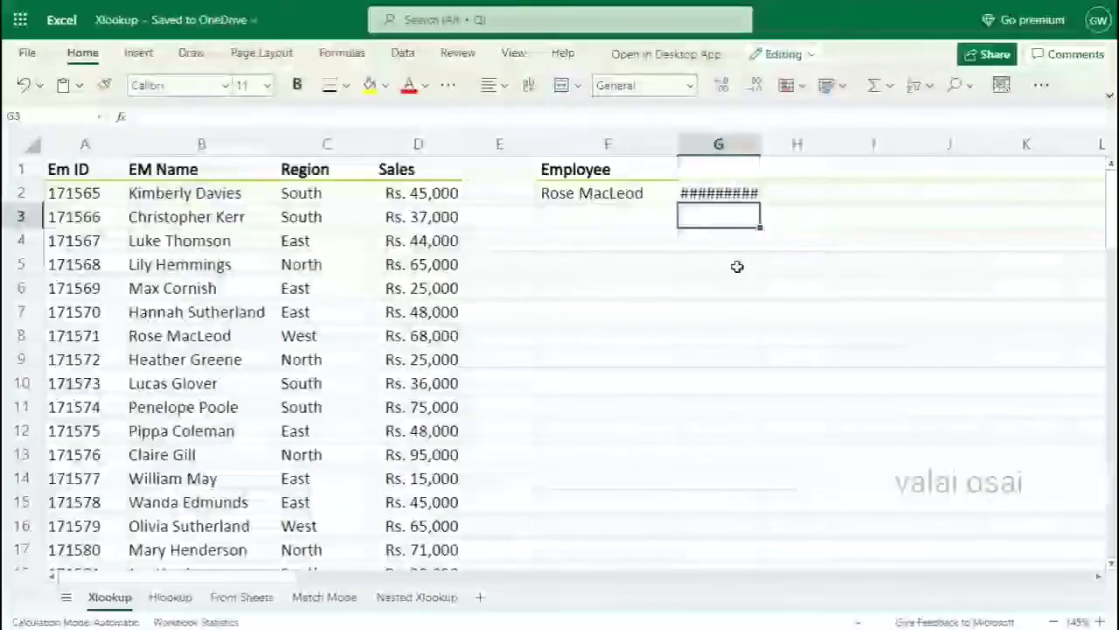
Autofit column G to its contents and set the number format of G2 to General
{"action": "double_click", "coordinate": [761, 143]}
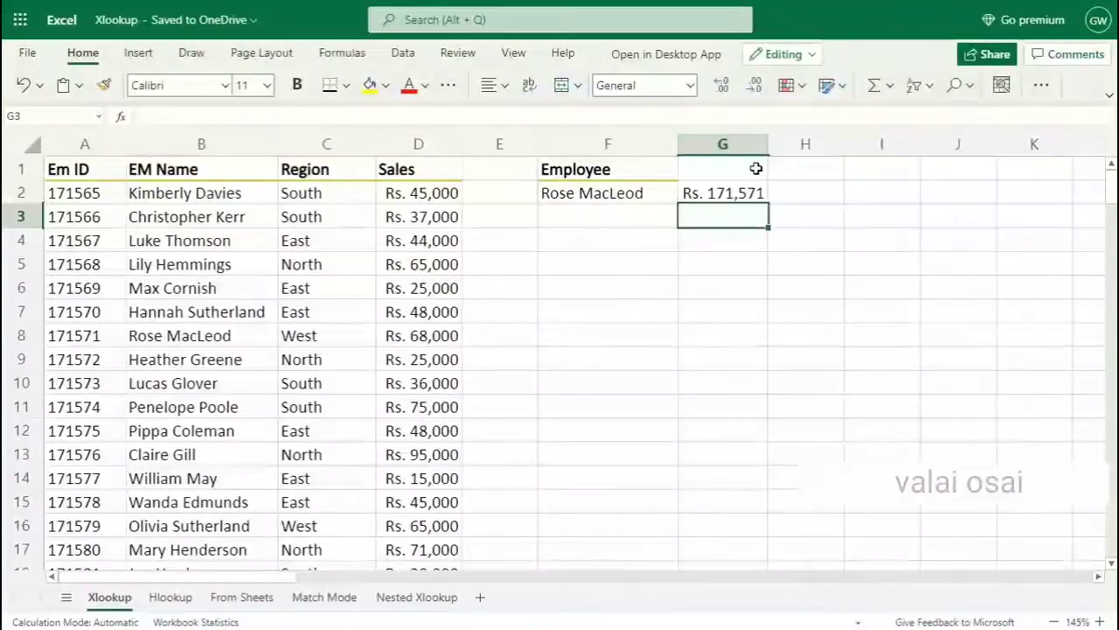
{"action": "left_click", "coordinate": [722, 191]}
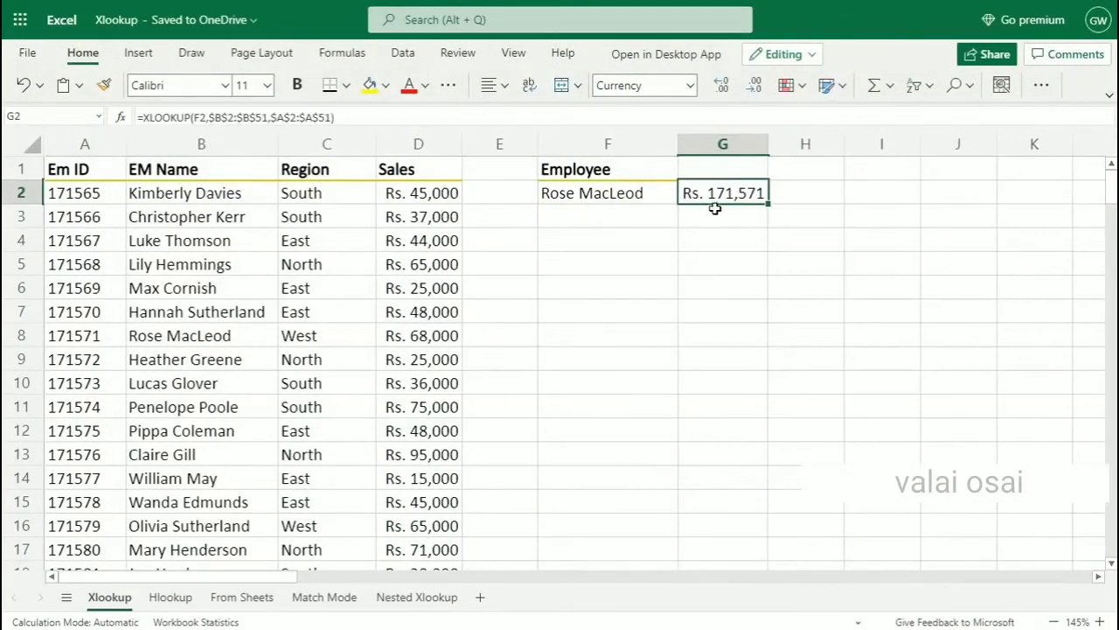
{"action": "left_click", "coordinate": [425, 192]}
{"action": "left_click", "coordinate": [704, 192]}
{"action": "left_click", "coordinate": [690, 85]}
{"action": "left_click", "coordinate": [616, 108]}
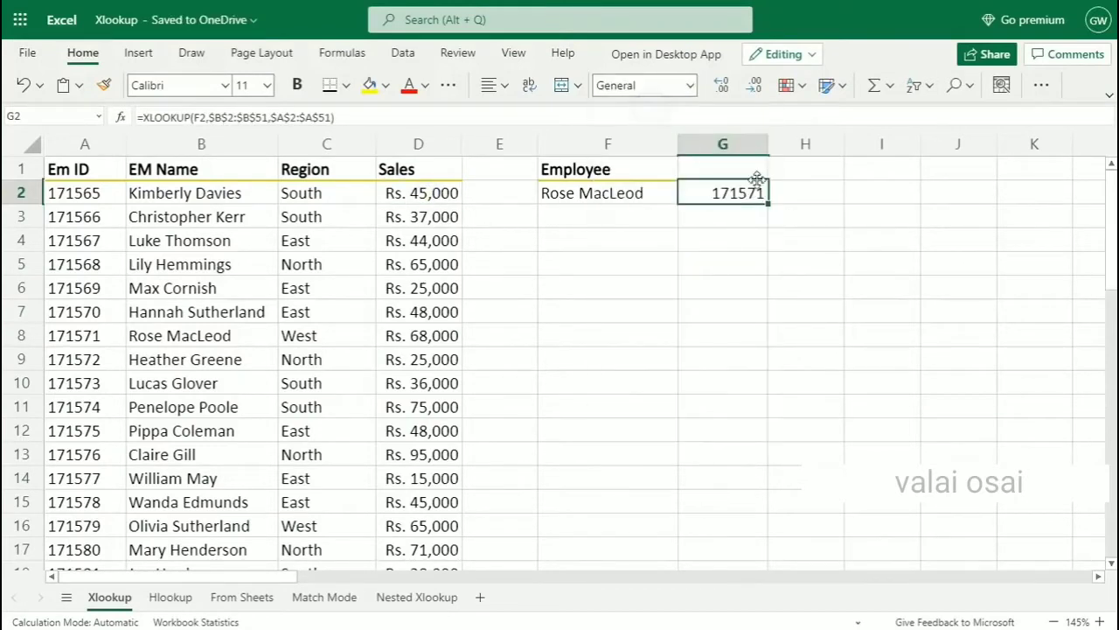
{"action": "left_click", "coordinate": [740, 215]}
{"action": "left_click", "coordinate": [740, 195]}
{"action": "left_click", "coordinate": [742, 220]}
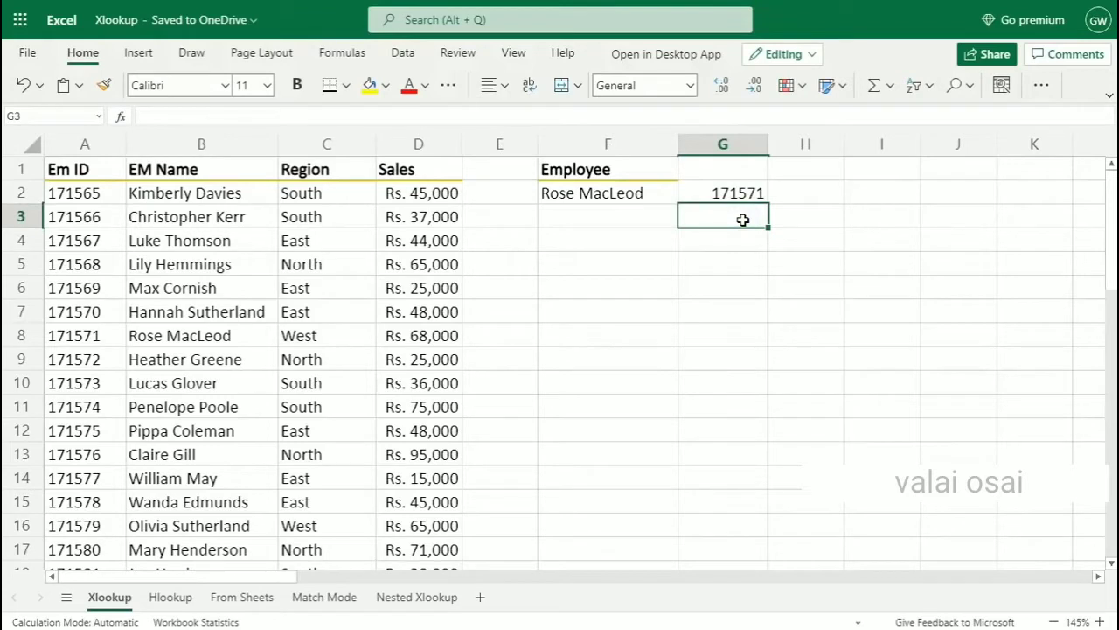
{"action": "left_click", "coordinate": [743, 190]}
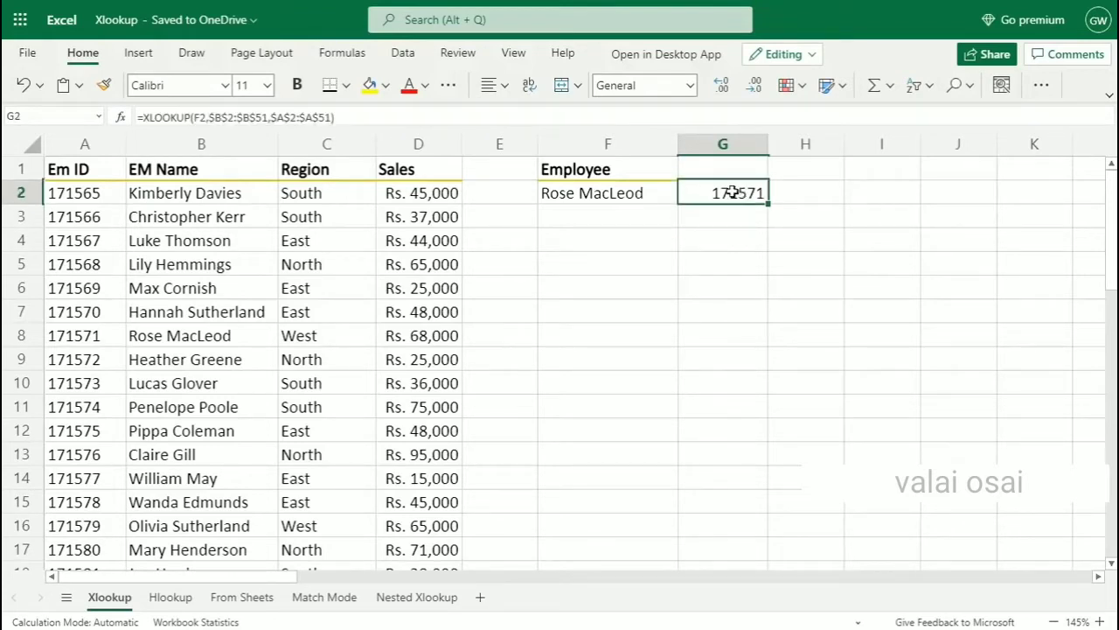
Enter an employee first name missing from the data table in F3 and fill the lookup formula from G2 down to G3
{"action": "left_click_drag", "start_coordinate": [84, 170], "coordinate": [420, 478]}
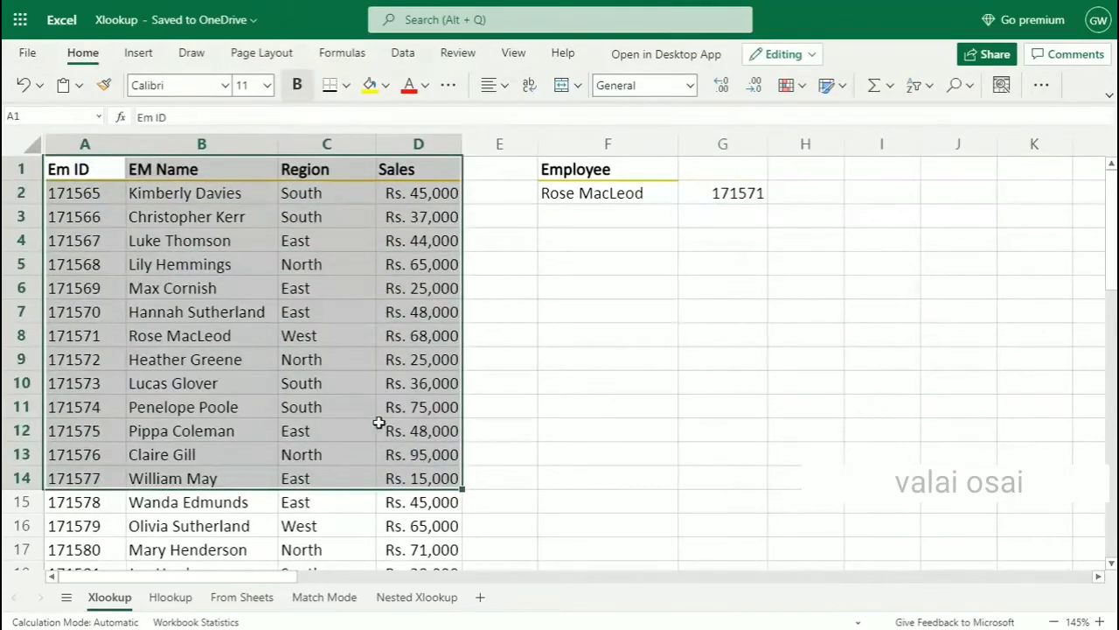
{"action": "left_click_drag", "start_coordinate": [214, 206], "coordinate": [219, 358]}
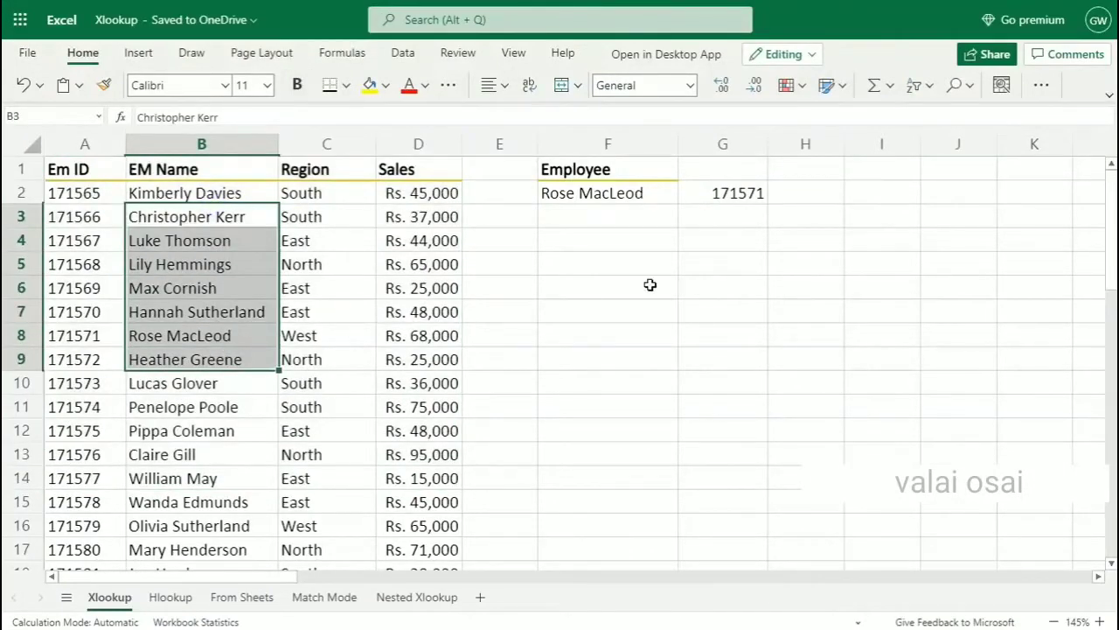
{"action": "left_click", "coordinate": [625, 217]}
{"action": "type", "text": "George"}
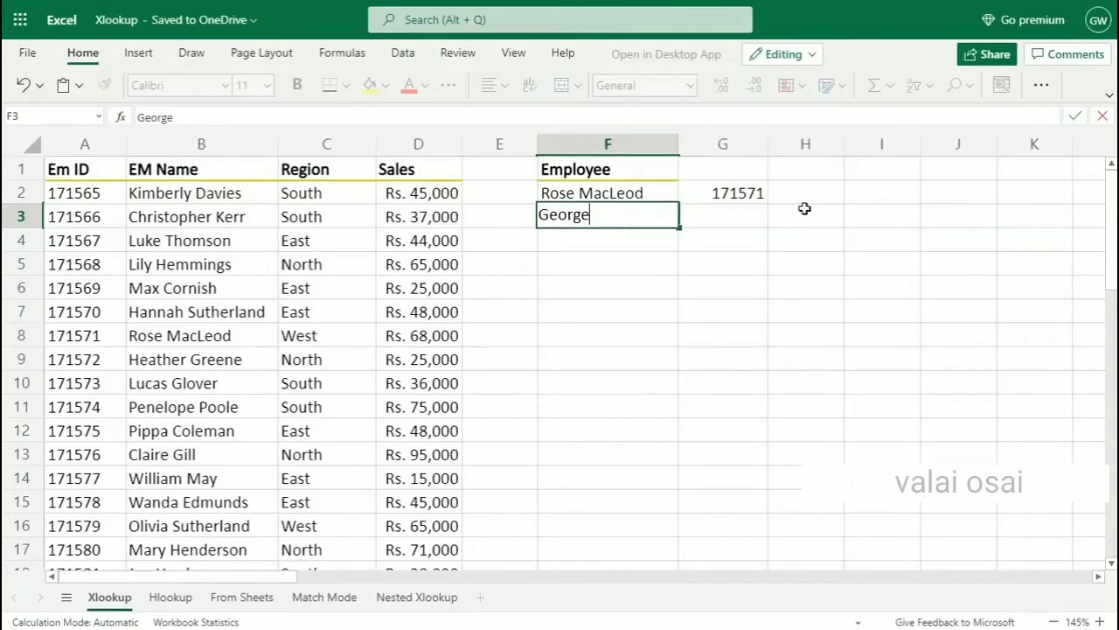
{"action": "left_click", "coordinate": [726, 193]}
{"action": "left_click_drag", "start_coordinate": [763, 200], "coordinate": [750, 219]}
{"action": "left_click", "coordinate": [725, 217]}
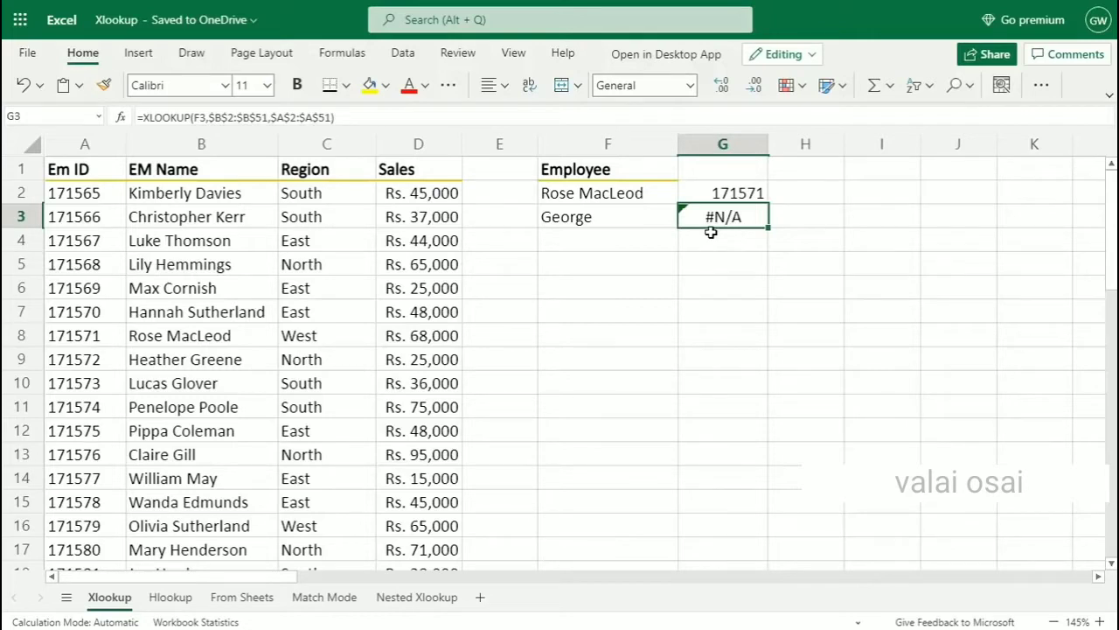
Add "Employee not Found" as the if_not_found argument of the XLOOKUP formula in G3
{"action": "double_click", "coordinate": [759, 216]}
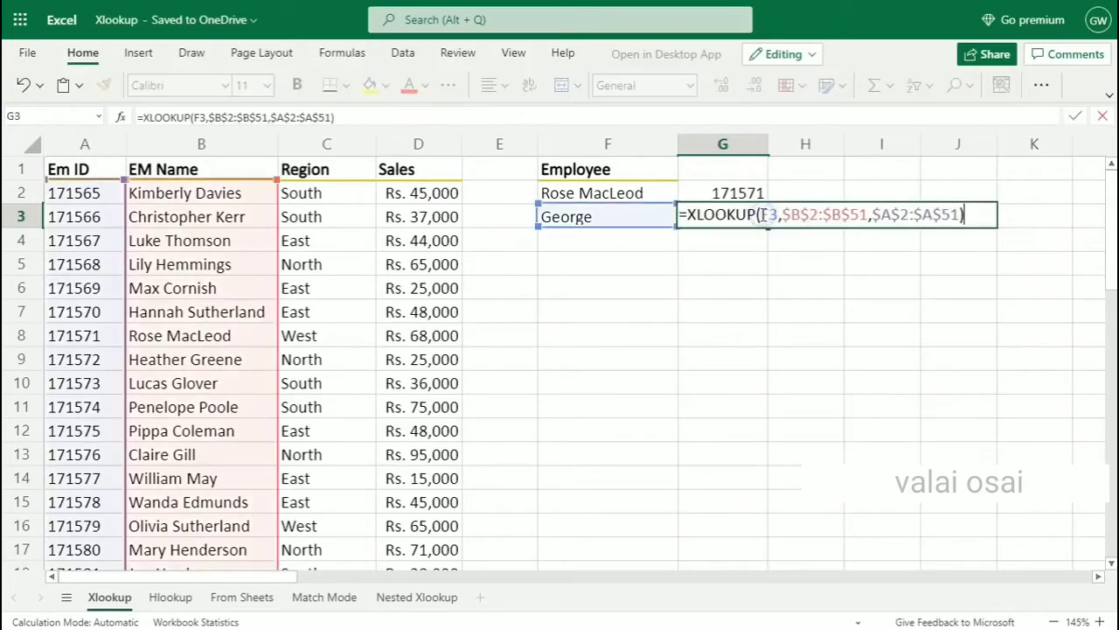
{"action": "left_click", "coordinate": [959, 213]}
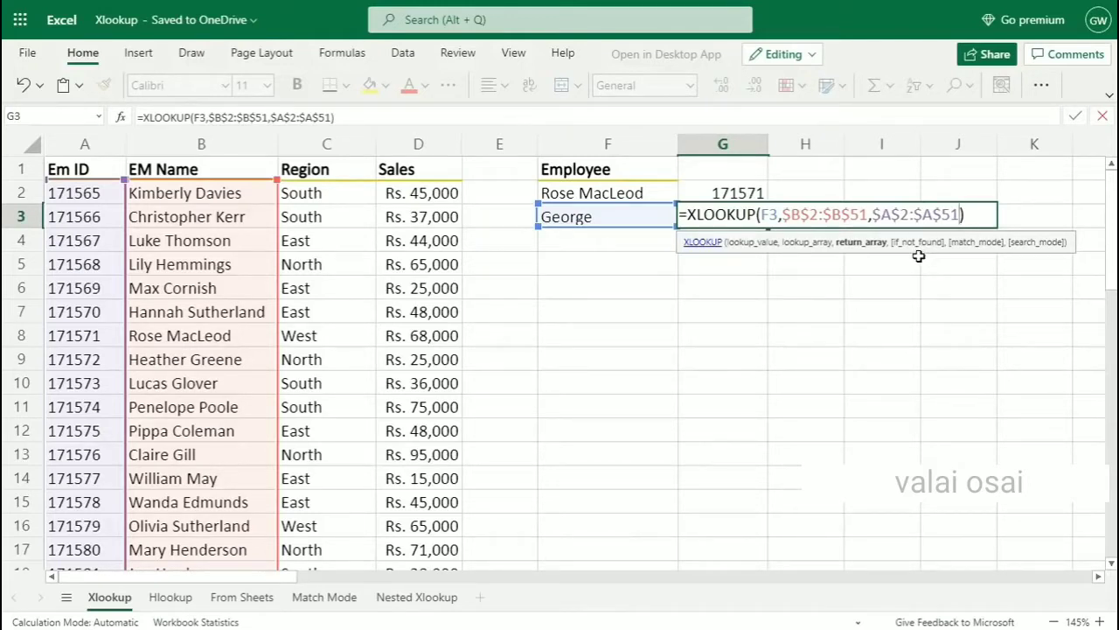
{"action": "type", "text": ","}
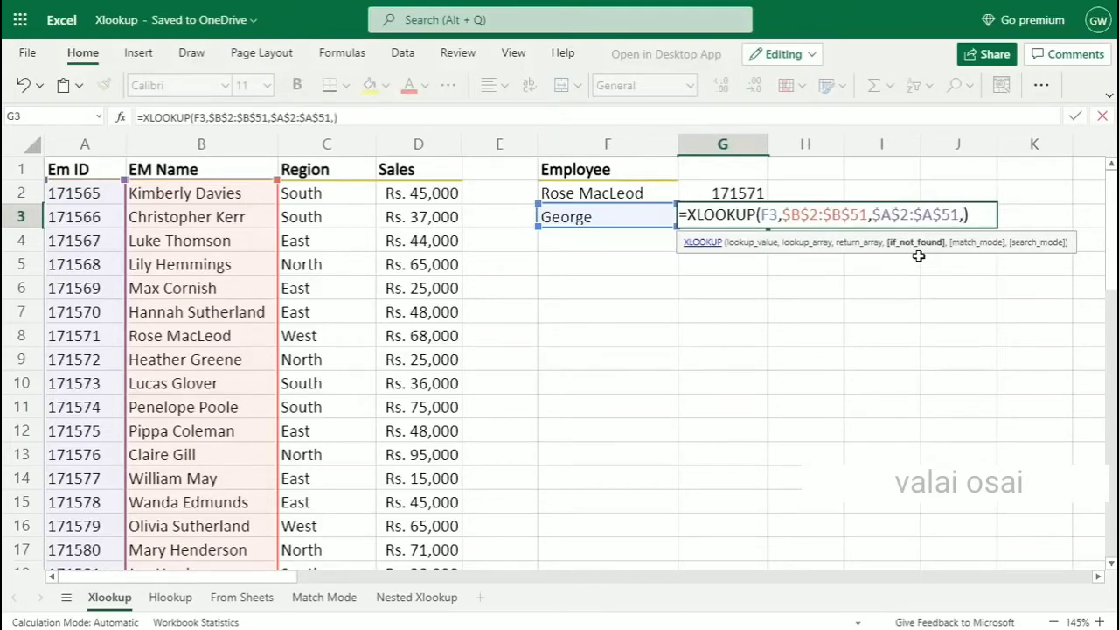
{"action": "type", "text": "\"Employ"}
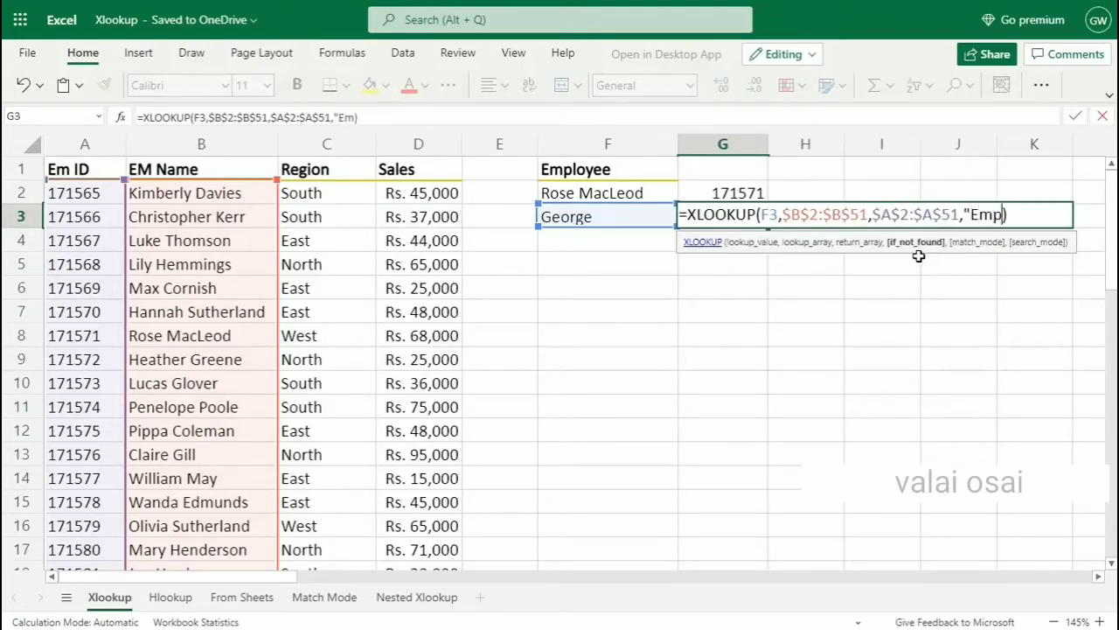
{"action": "type", "text": "ee not Fo"}
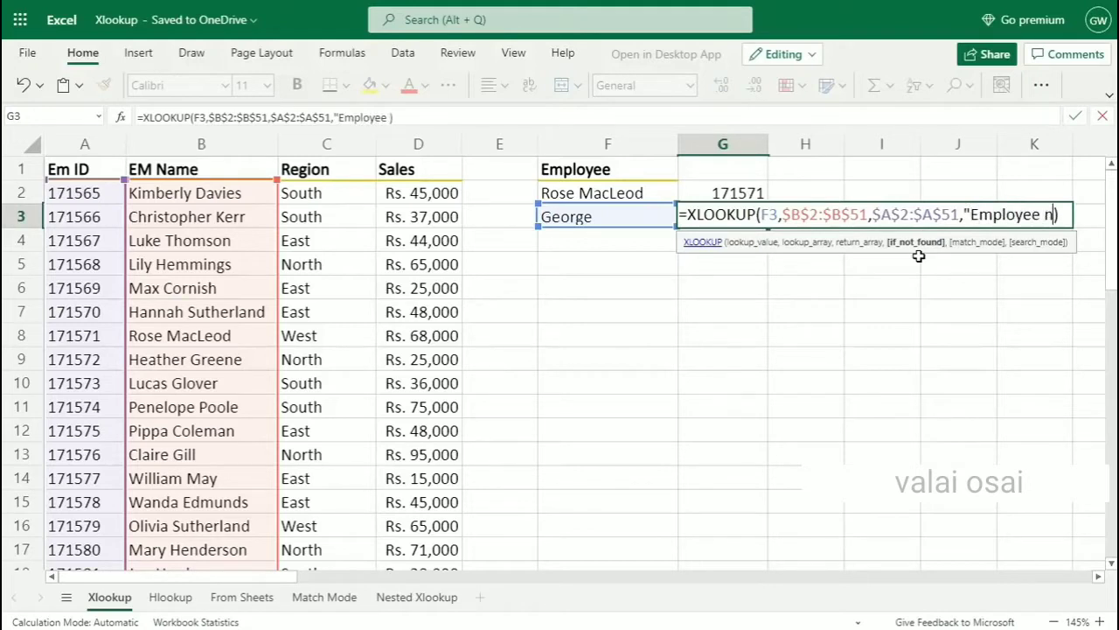
{"action": "type", "text": "und"}
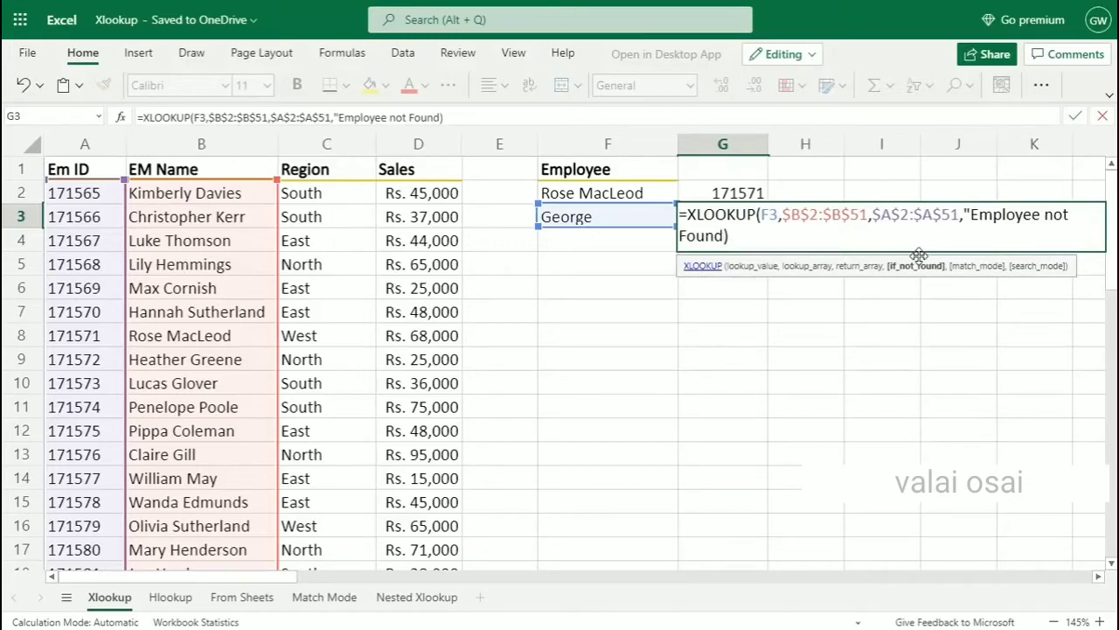
{"action": "key", "text": "Return"}
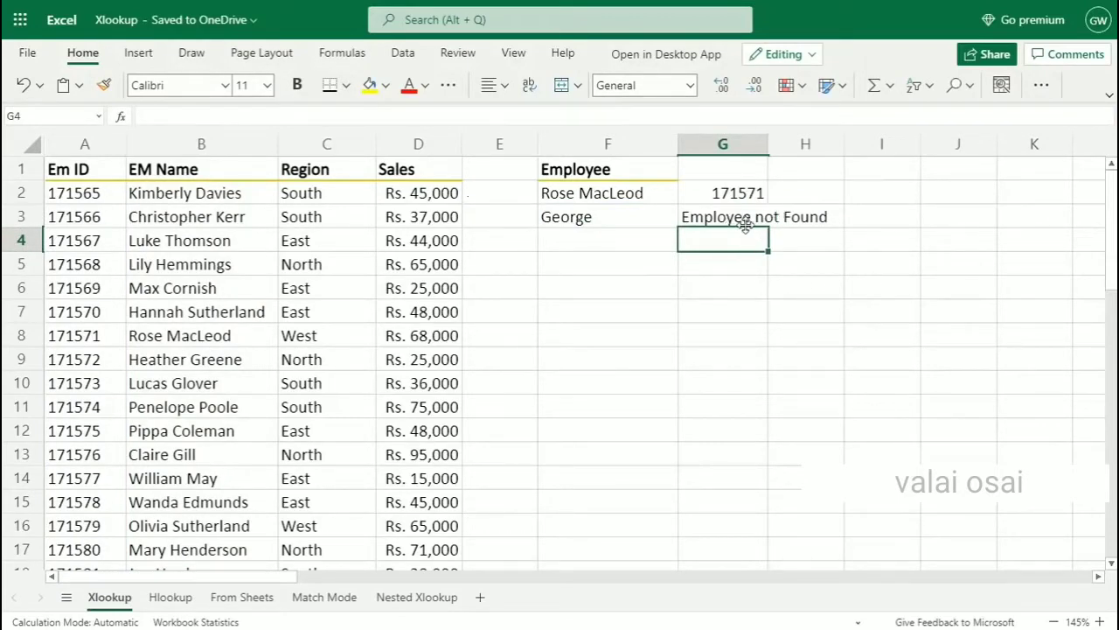
Highlight the vertical employee table, and highlight the horizontal employee table A1:H4 on the Hlookup sheet for comparison
{"action": "left_click", "coordinate": [745, 225]}
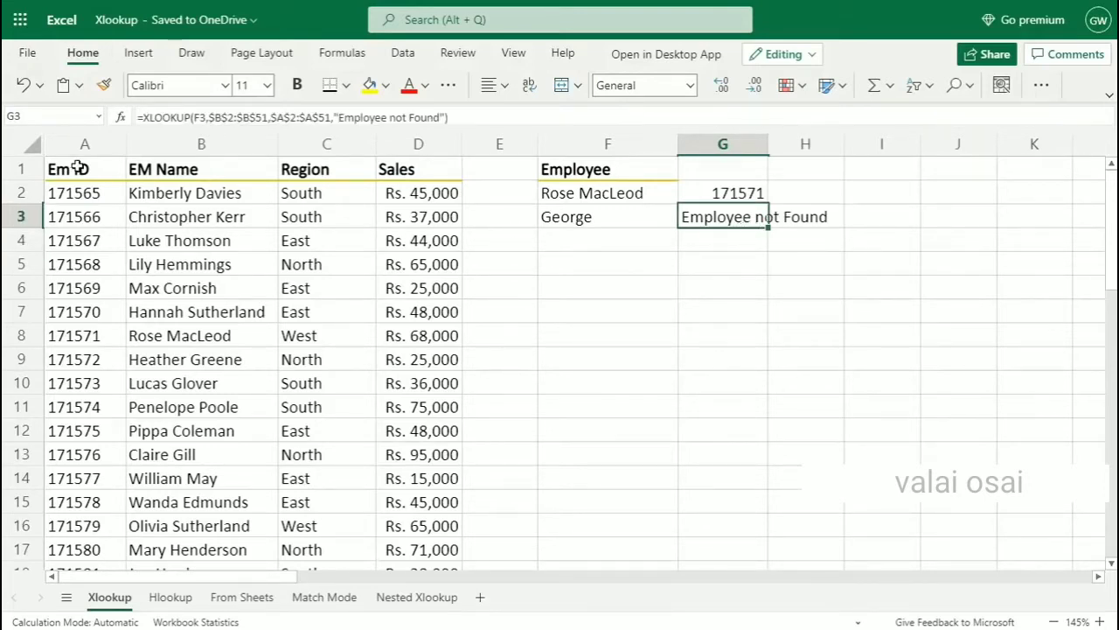
{"action": "left_click_drag", "start_coordinate": [82, 170], "coordinate": [380, 500]}
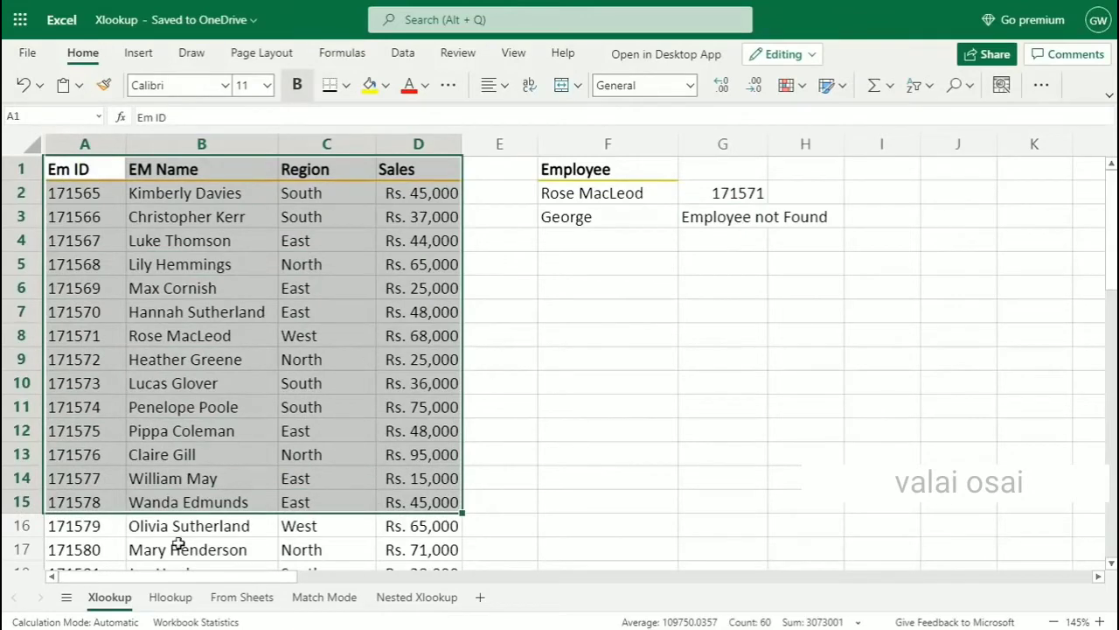
{"action": "left_click", "coordinate": [170, 597]}
{"action": "left_click", "coordinate": [94, 161]}
{"action": "left_click_drag", "start_coordinate": [94, 160], "coordinate": [793, 226]}
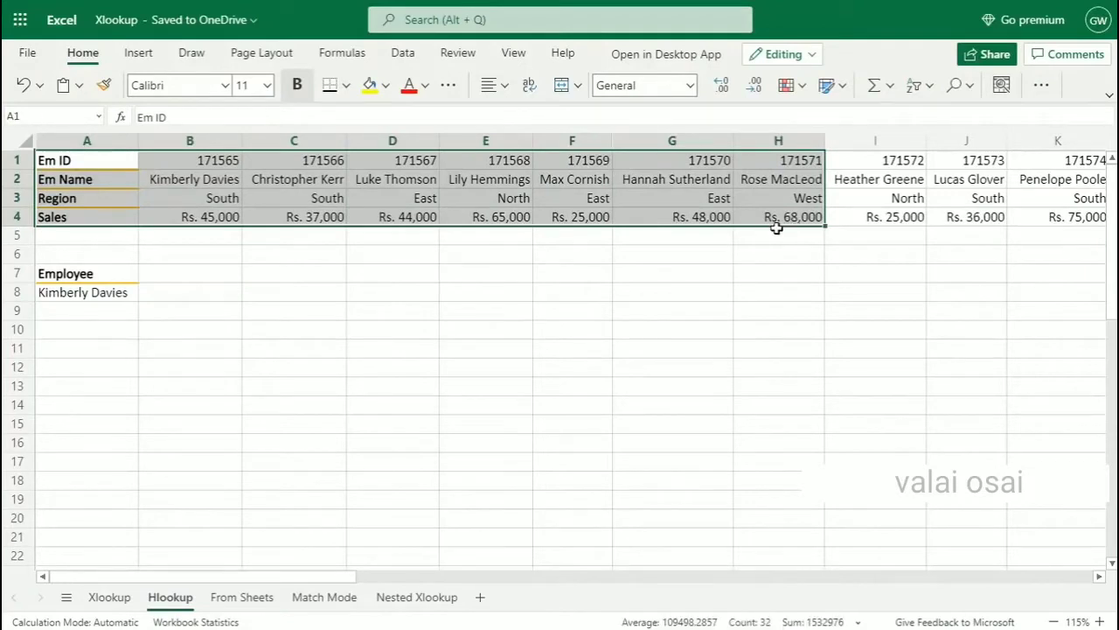
Start an XLOOKUP formula in B8 of the Hlookup sheet with A8 as the lookup value
{"action": "left_click", "coordinate": [200, 292]}
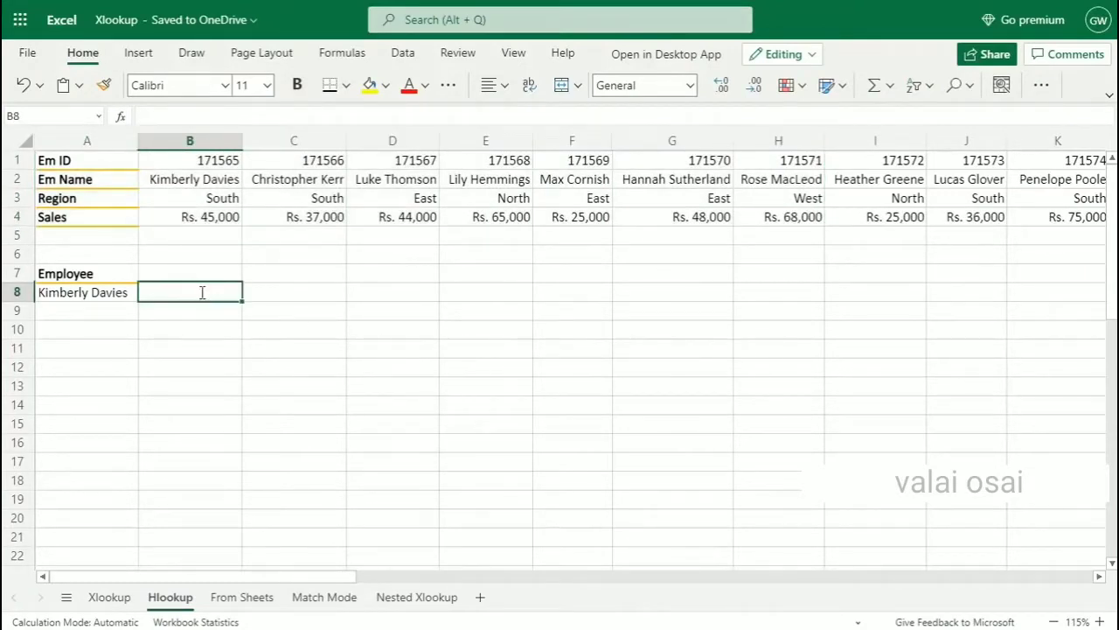
{"action": "type", "text": "=xl"}
{"action": "key", "text": "Tab"}
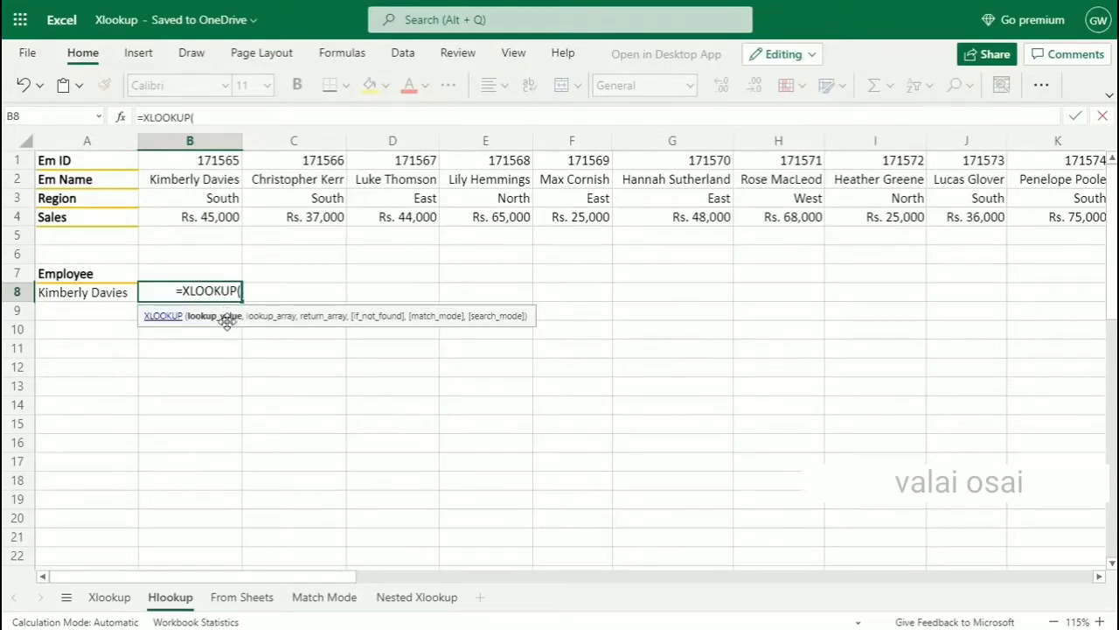
{"action": "left_click", "coordinate": [103, 295]}
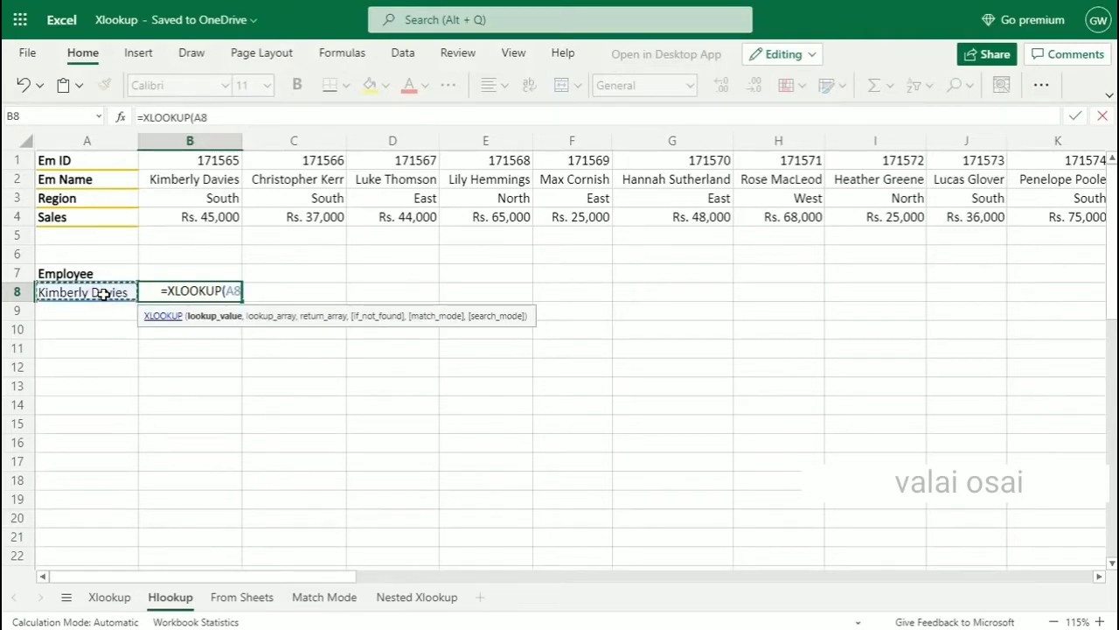
{"action": "type", "text": ","}
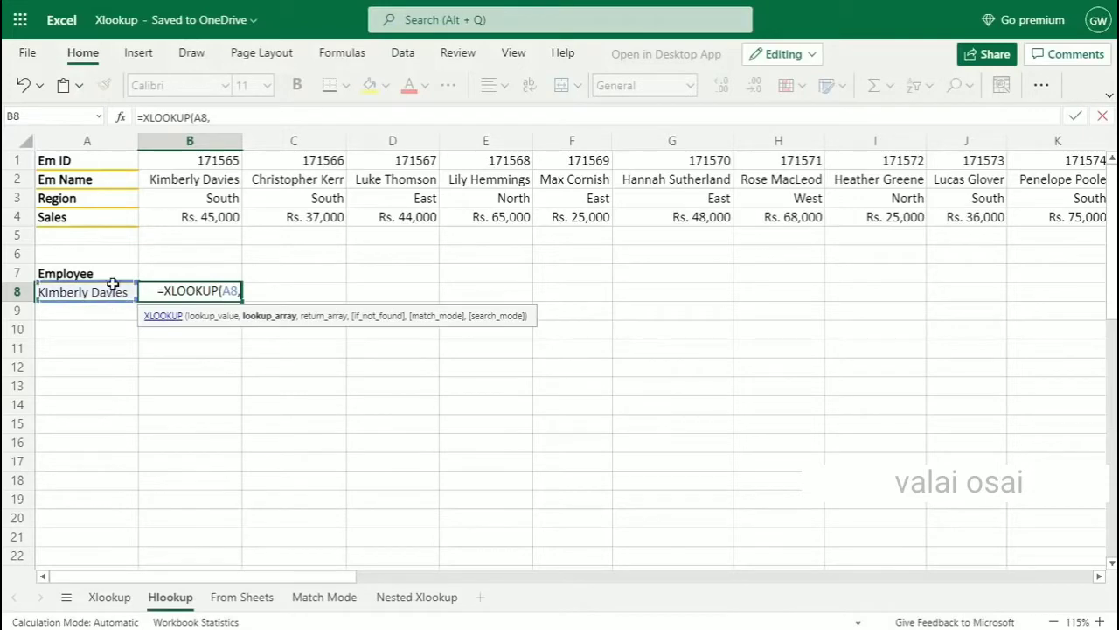
Set the formula's lookup array to the Em Name row as the absolute range $B$2:$K$2
{"action": "left_click_drag", "start_coordinate": [162, 181], "coordinate": [546, 181]}
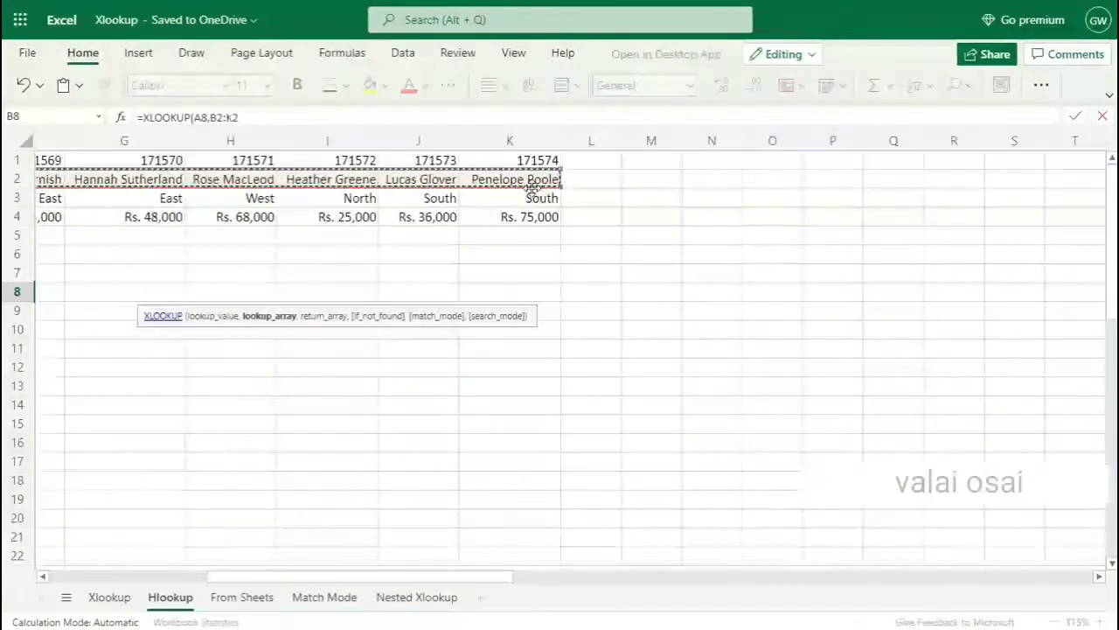
{"action": "left_click_drag", "start_coordinate": [462, 582], "coordinate": [233, 580]}
{"action": "key", "text": "F4"}
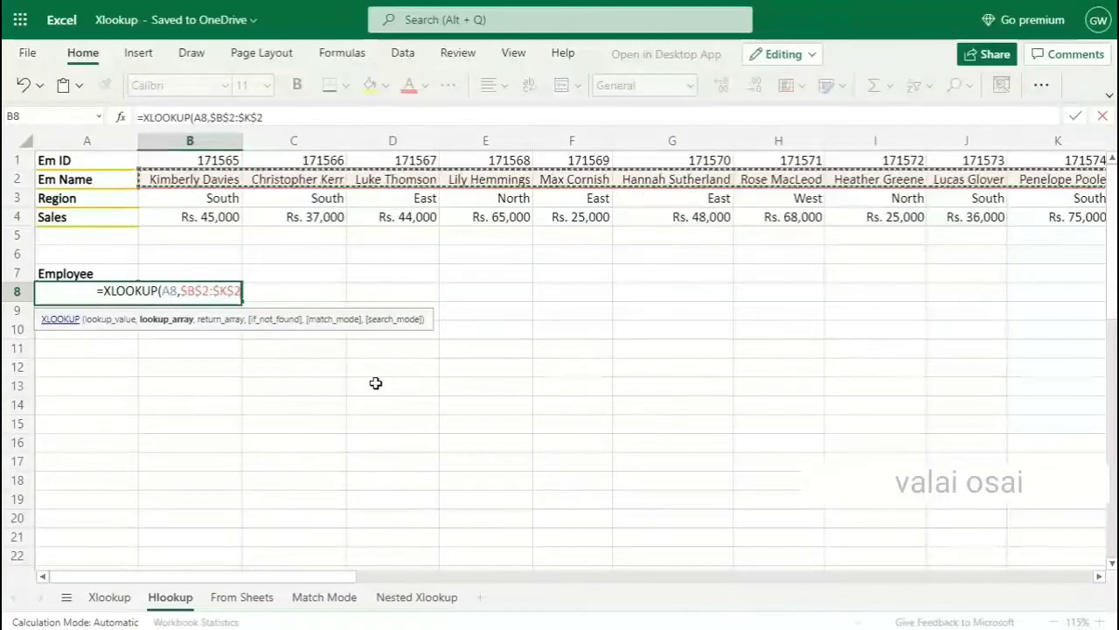
{"action": "type", "text": ","}
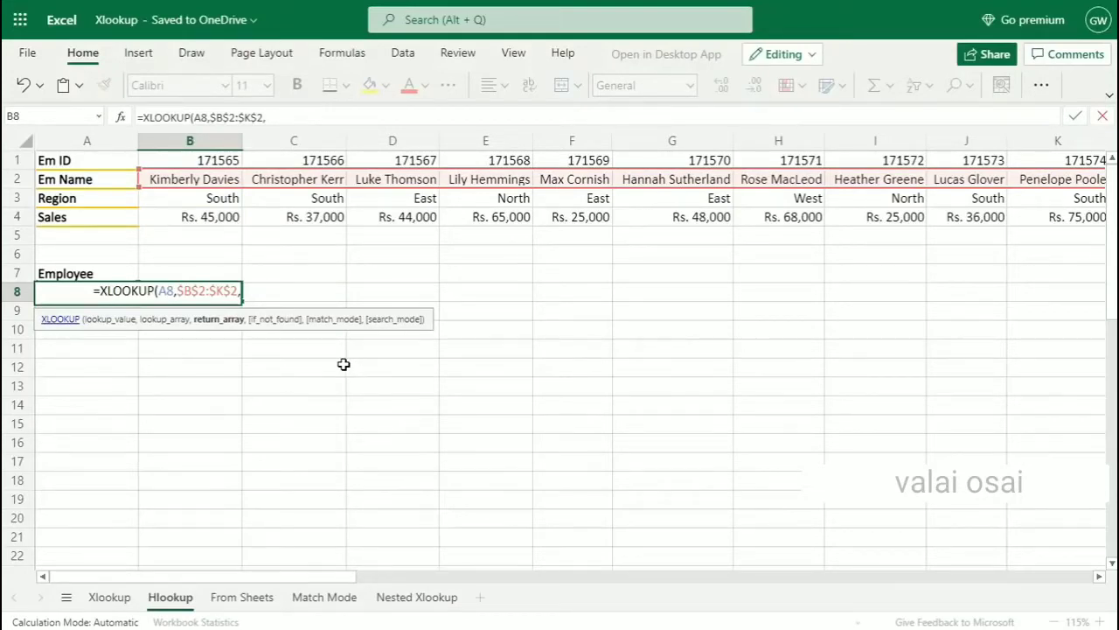
Set the return array to the Region and Sales rows $B$3:$K$4 and complete the XLOOKUP formula in B8
{"action": "left_click_drag", "start_coordinate": [187, 201], "coordinate": [1067, 215]}
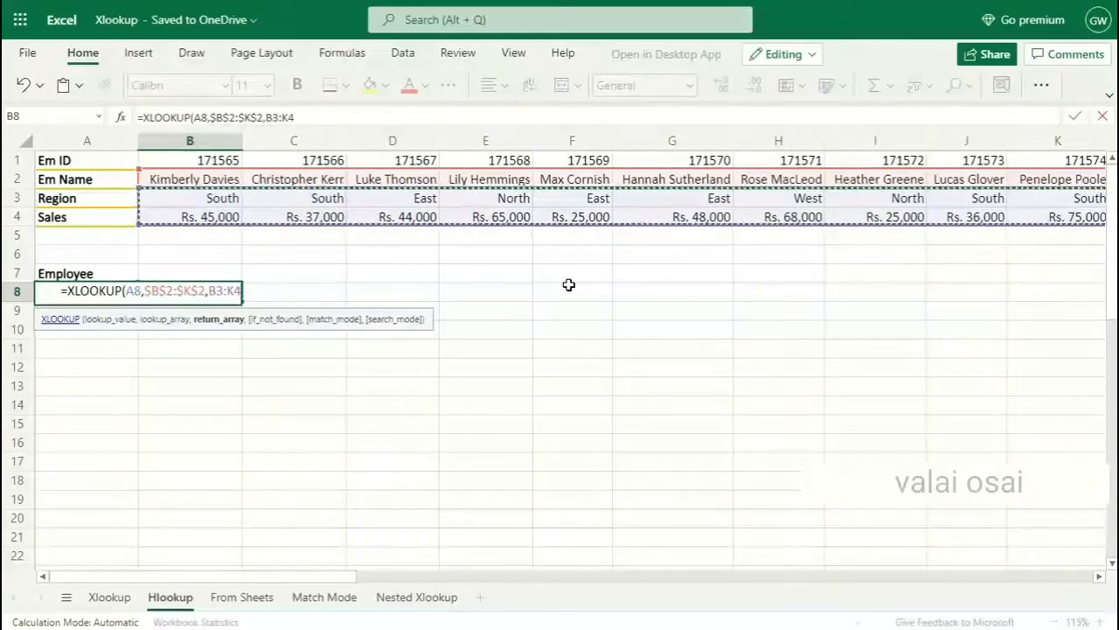
{"action": "key", "text": "F4"}
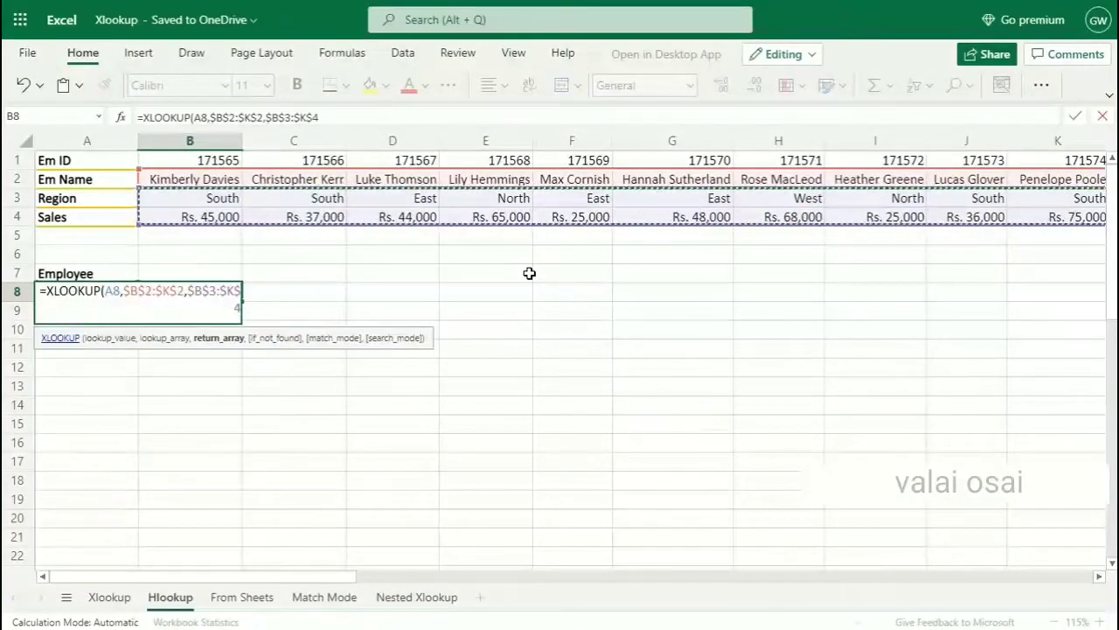
{"action": "type", "text": ")"}
{"action": "key", "text": "Return"}
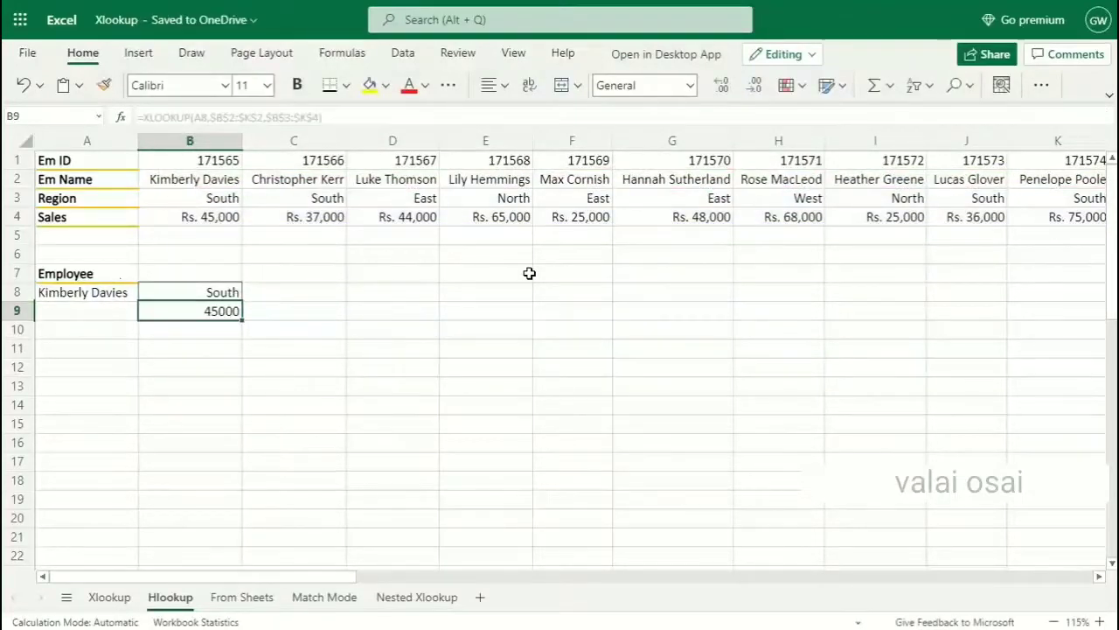
Change the employee chosen in A8 to the one listed in D2 to test the horizontal lookup
{"action": "left_click", "coordinate": [74, 293]}
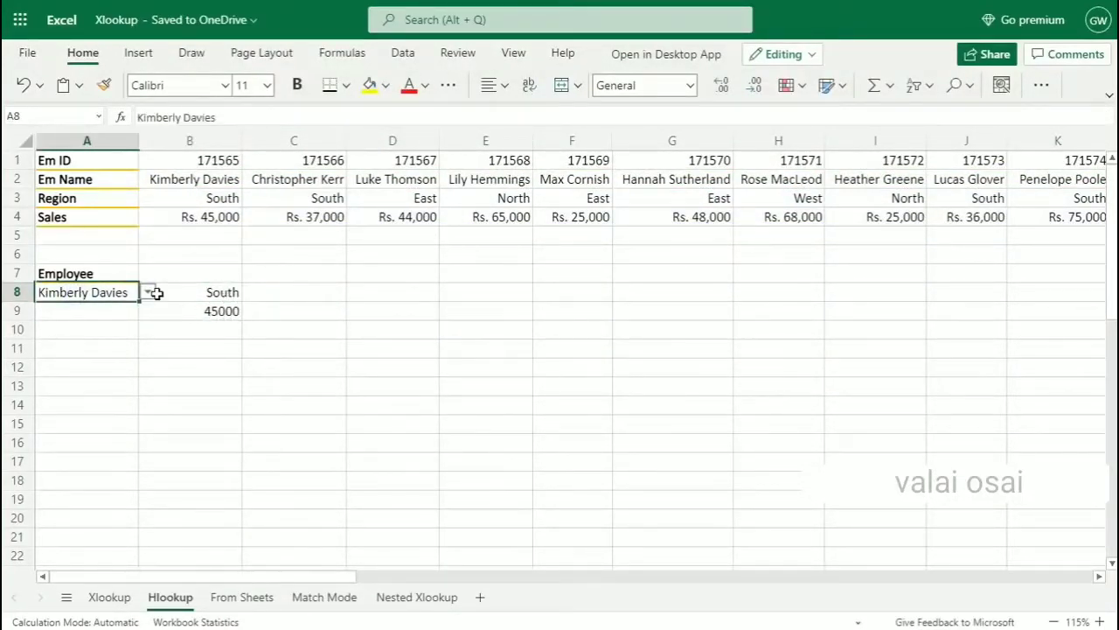
{"action": "left_click", "coordinate": [148, 292]}
{"action": "left_click", "coordinate": [95, 361]}
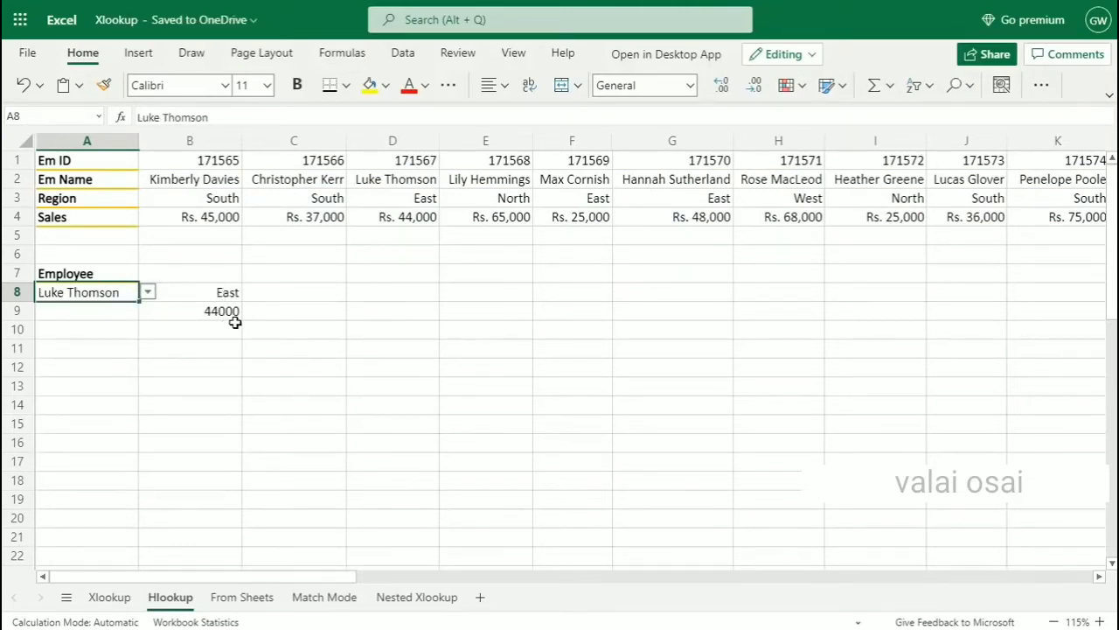
{"action": "left_click", "coordinate": [275, 311]}
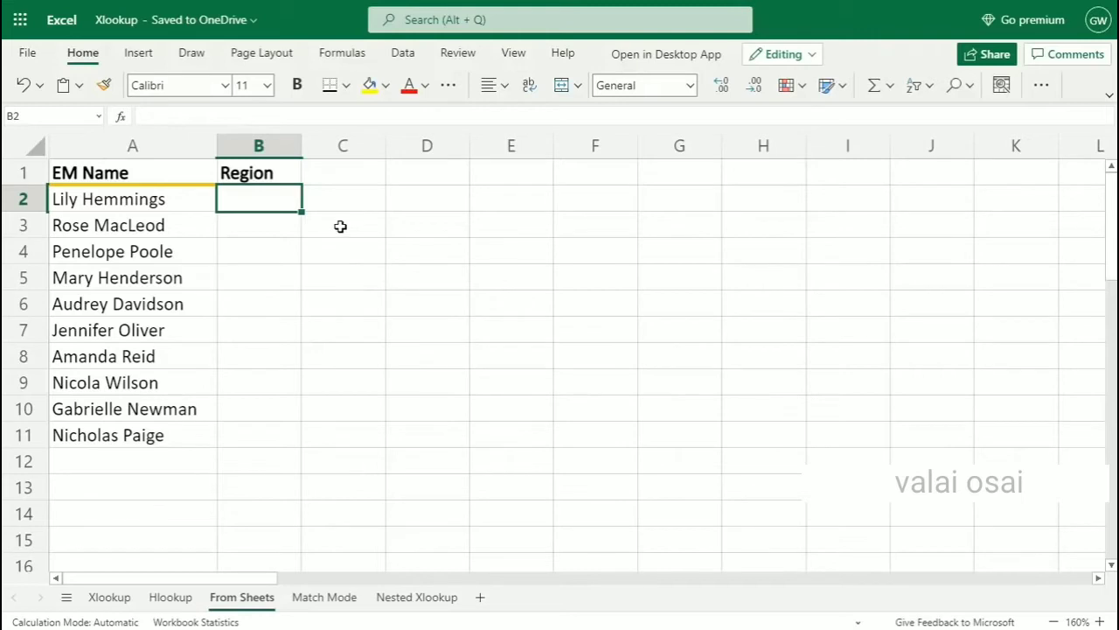
On the From Sheets sheet, start an XLOOKUP formula in B2 with A2 as the lookup value
{"action": "left_click_drag", "start_coordinate": [178, 197], "coordinate": [152, 429]}
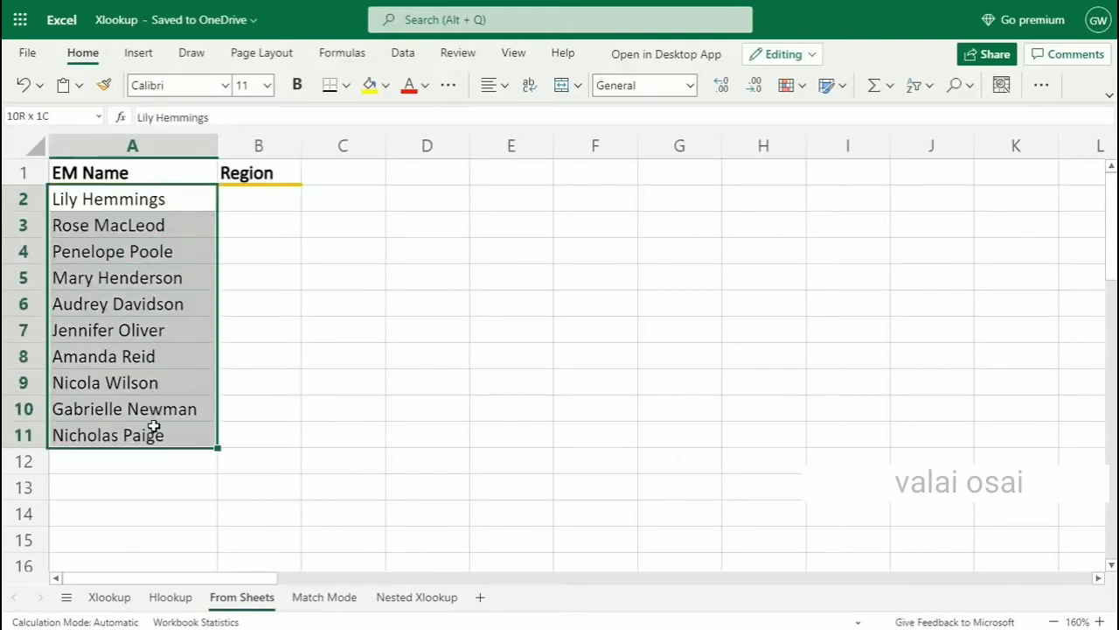
{"action": "left_click", "coordinate": [262, 196]}
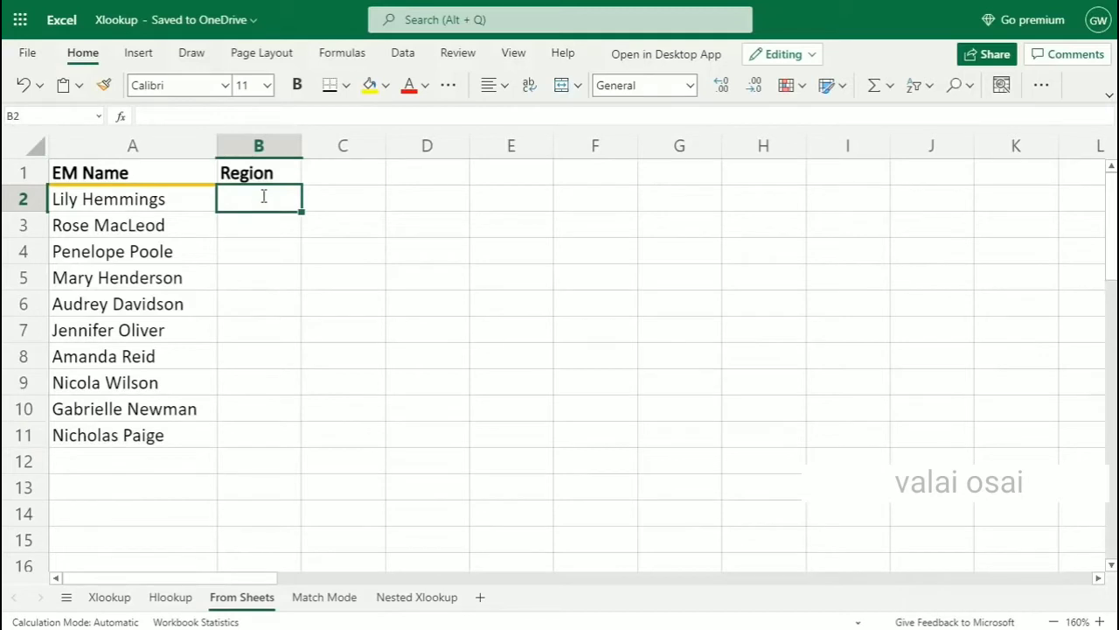
{"action": "type", "text": "=xl"}
{"action": "key", "text": "Tab"}
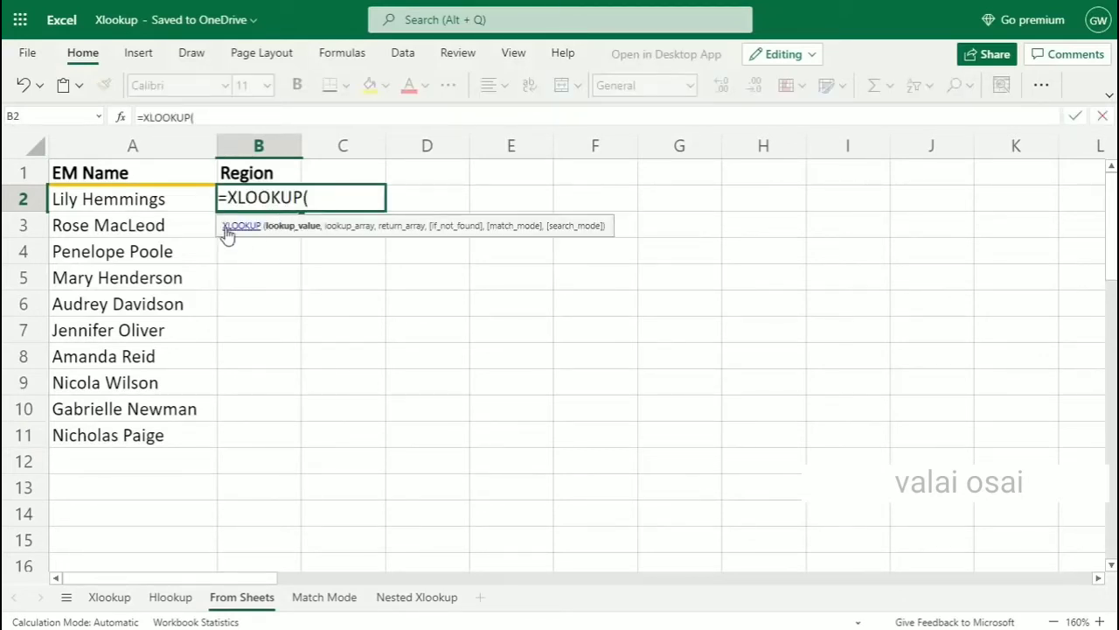
{"action": "left_click", "coordinate": [179, 204]}
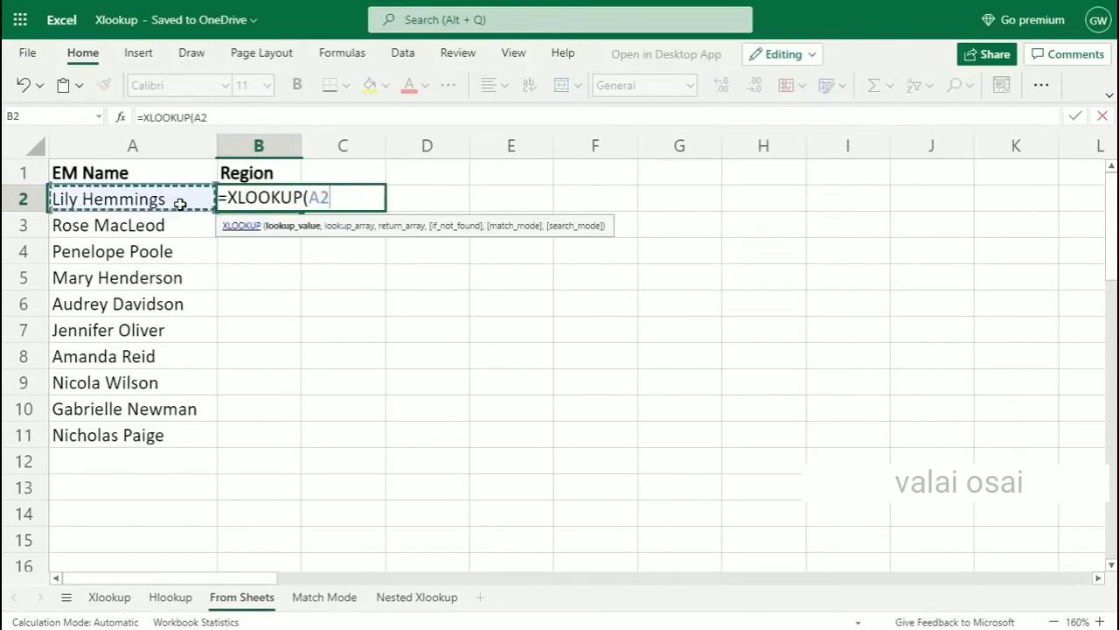
{"action": "type", "text": ","}
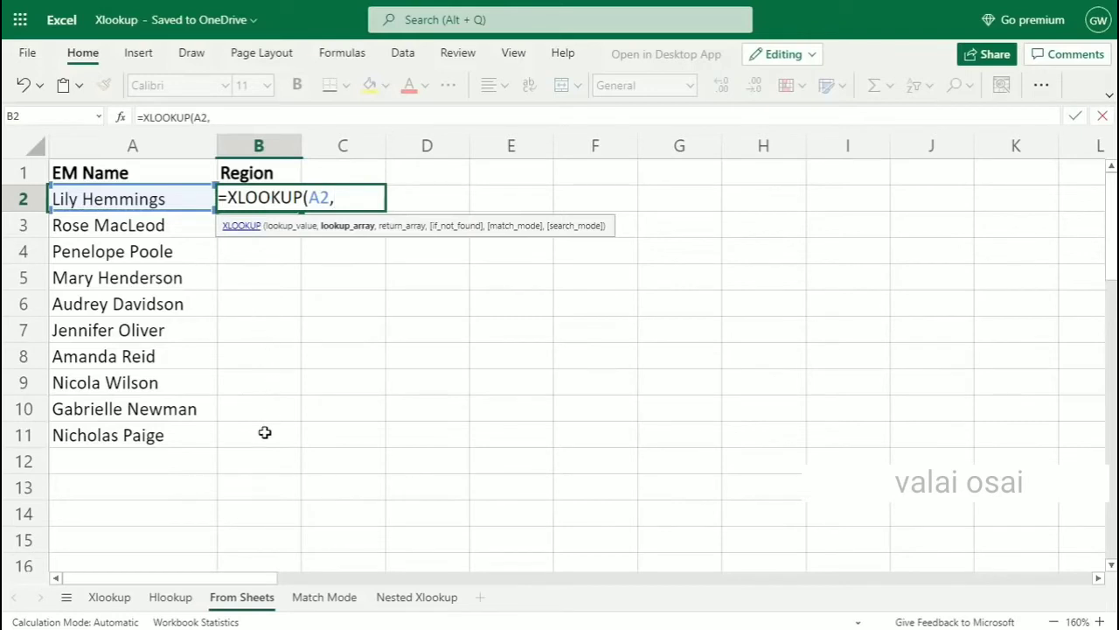
Set the lookup array to the EM Name range $B$2:$B$51 on the Xlookup sheet
{"action": "left_click", "coordinate": [114, 599]}
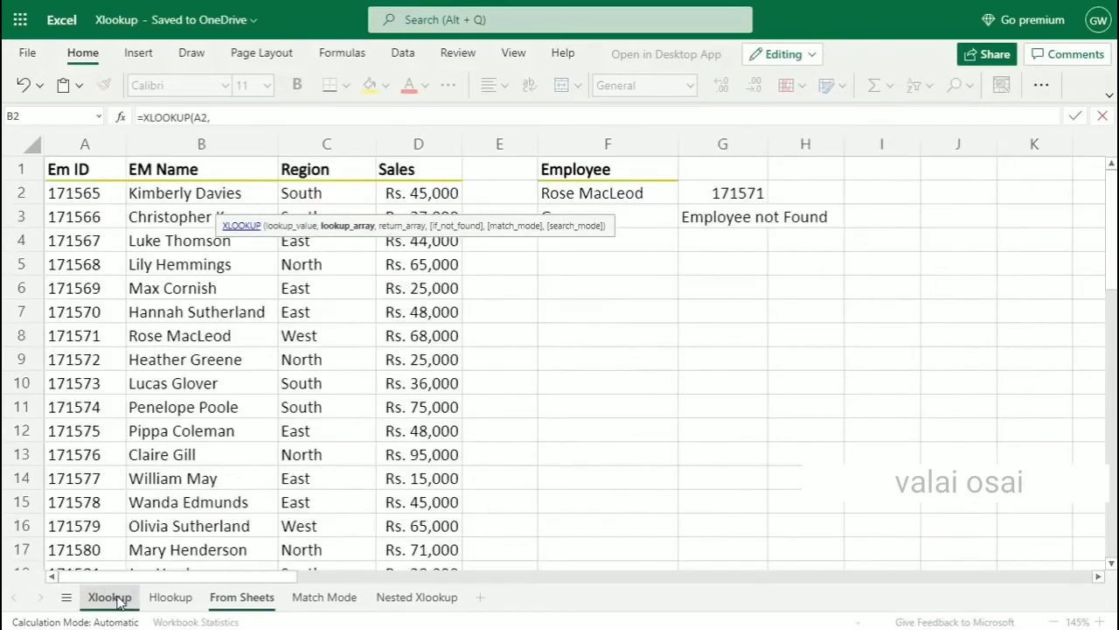
{"action": "left_click", "coordinate": [226, 193]}
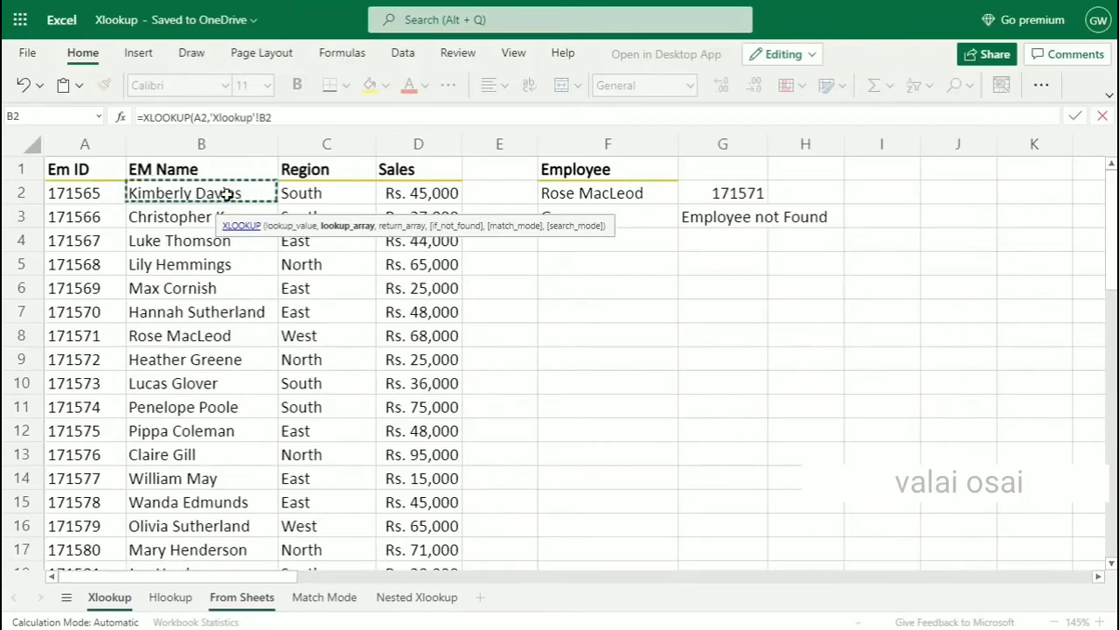
{"action": "key", "text": "ctrl+shift+Down"}
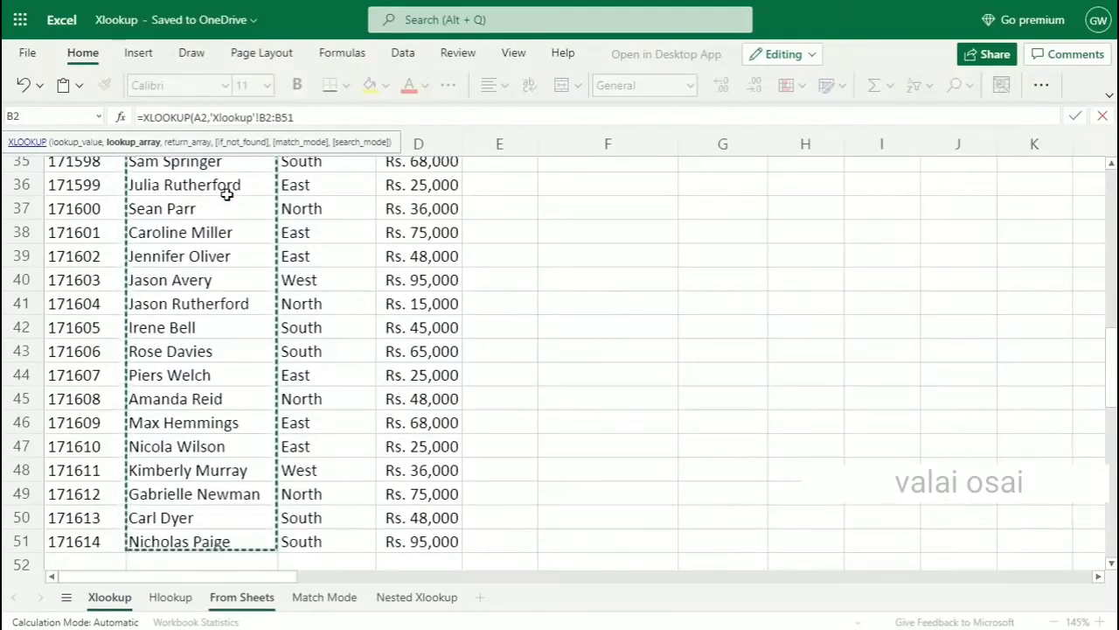
{"action": "key", "text": "F4"}
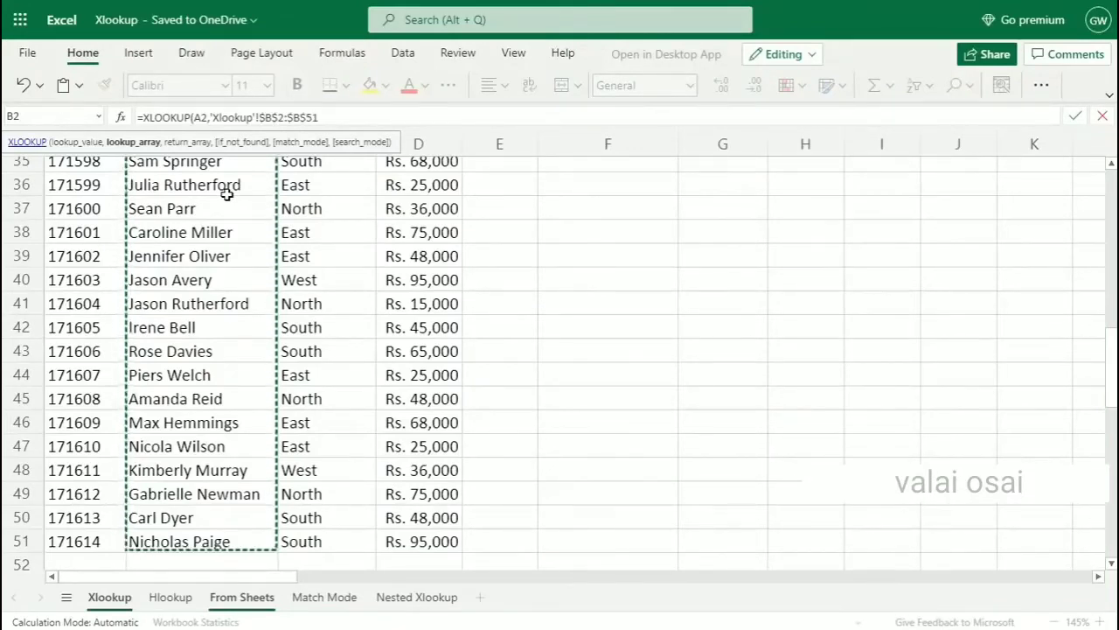
{"action": "type", "text": ","}
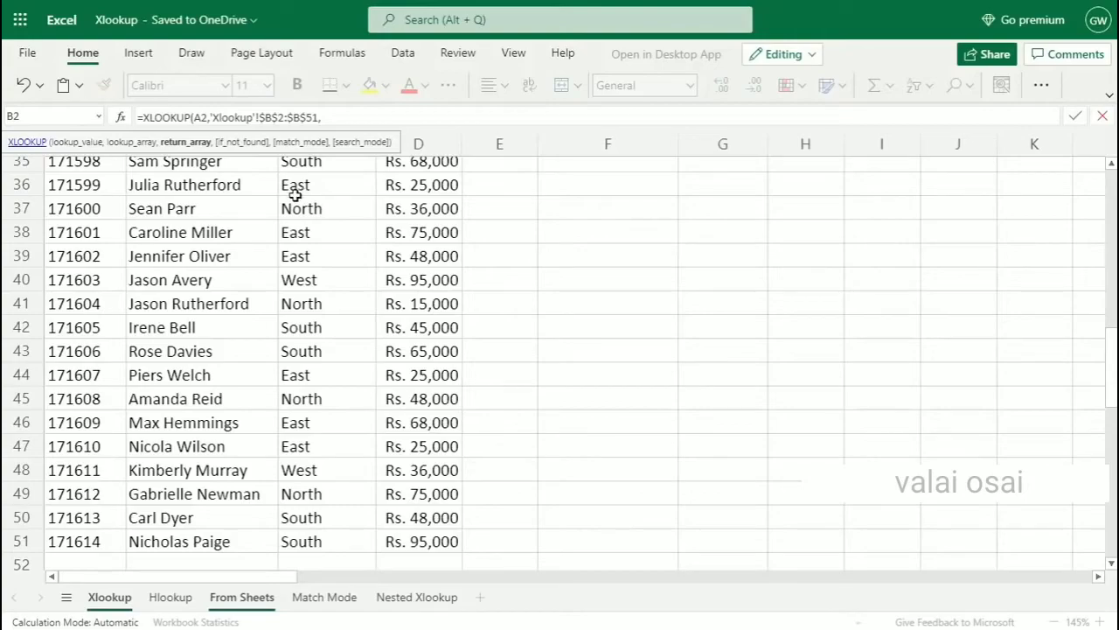
Set the return array to the Region range $C$2:$C$51 on the Xlookup sheet and complete the formula
{"action": "scroll", "coordinate": [296, 198], "scroll_direction": "up", "scroll_amount": 10}
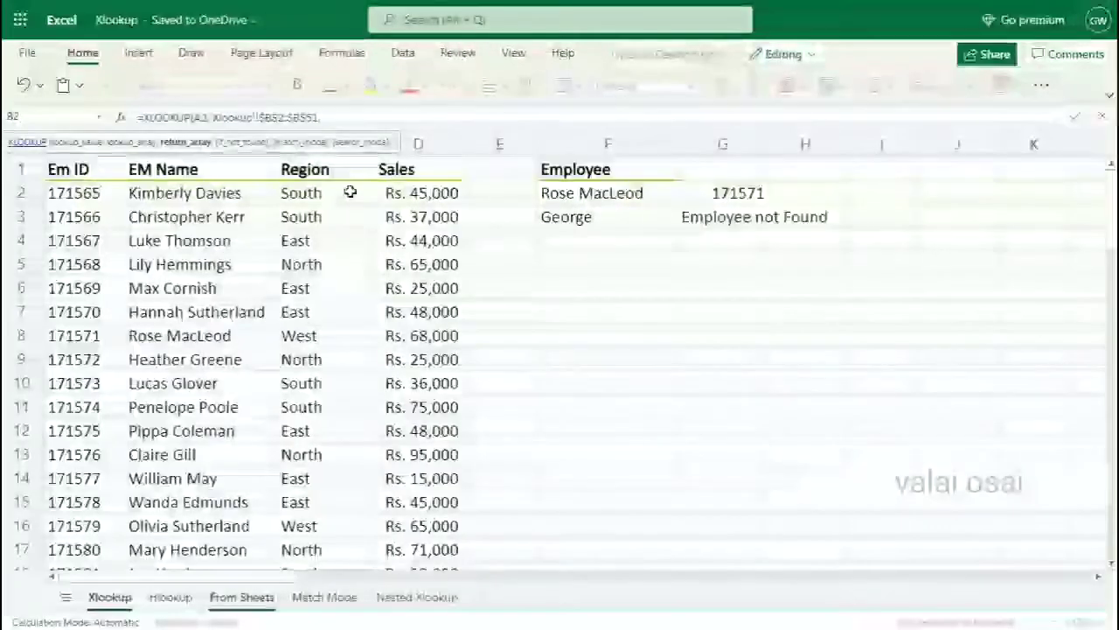
{"action": "left_click", "coordinate": [350, 191]}
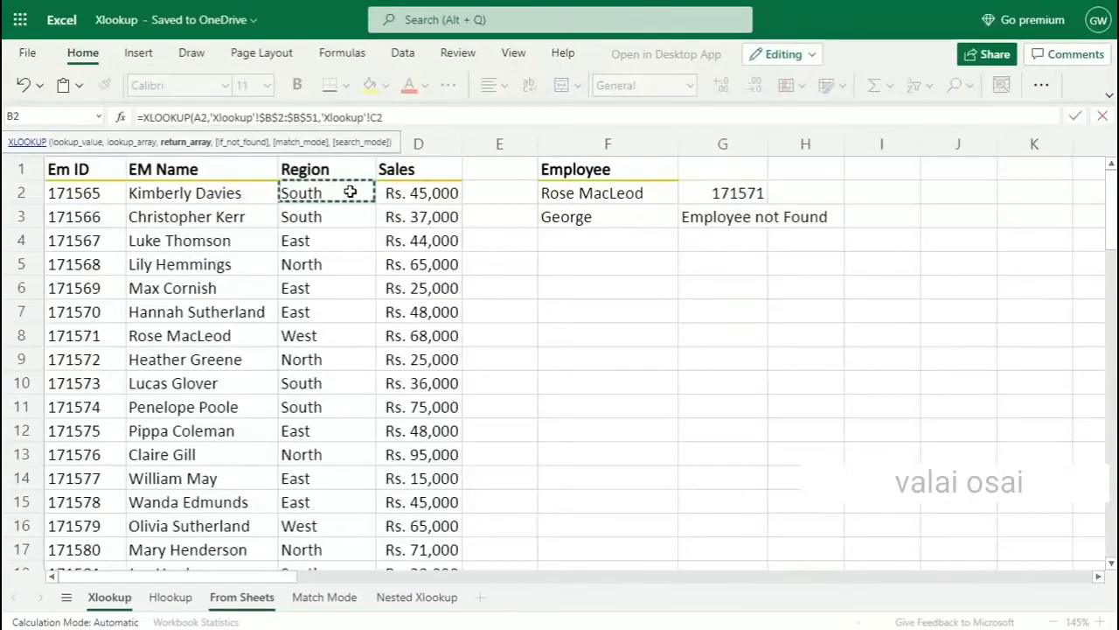
{"action": "key", "text": "ctrl+shift+Down"}
{"action": "key", "text": "F4"}
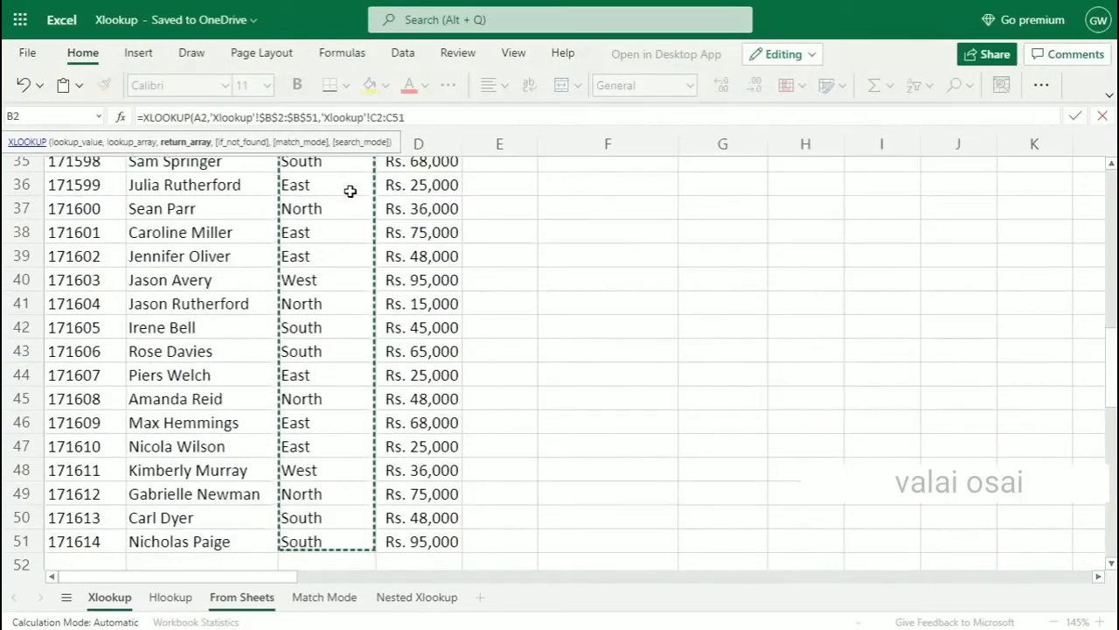
{"action": "key", "text": "Return"}
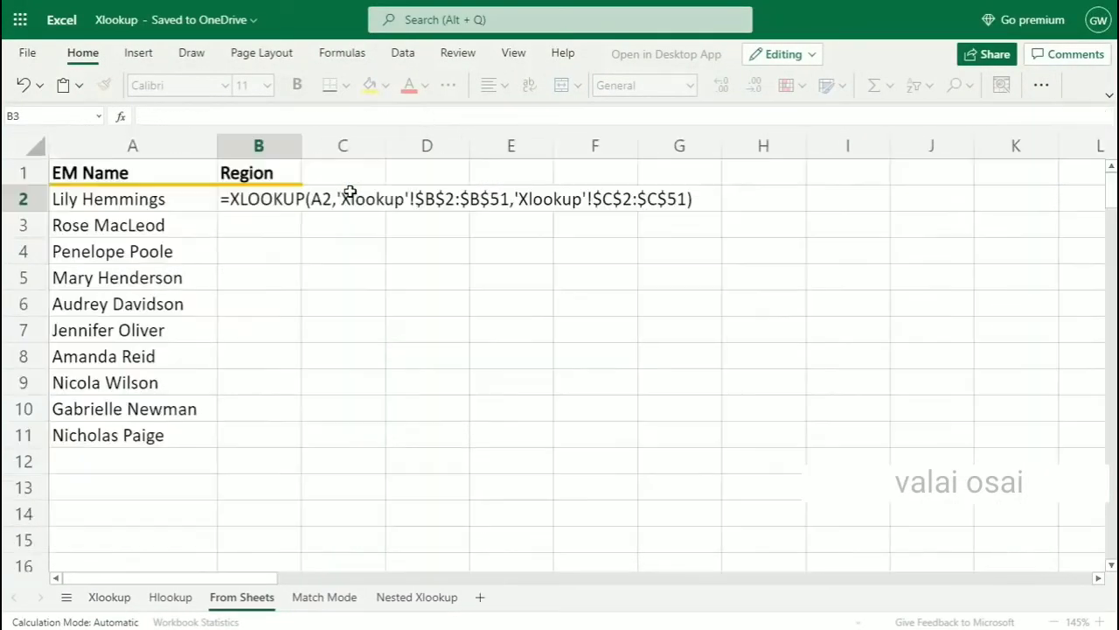
Fill the Region lookup formula from B2 down to B11 for all listed employees
{"action": "left_click", "coordinate": [147, 201]}
{"action": "left_click", "coordinate": [274, 207]}
{"action": "left_click_drag", "start_coordinate": [303, 214], "coordinate": [285, 442]}
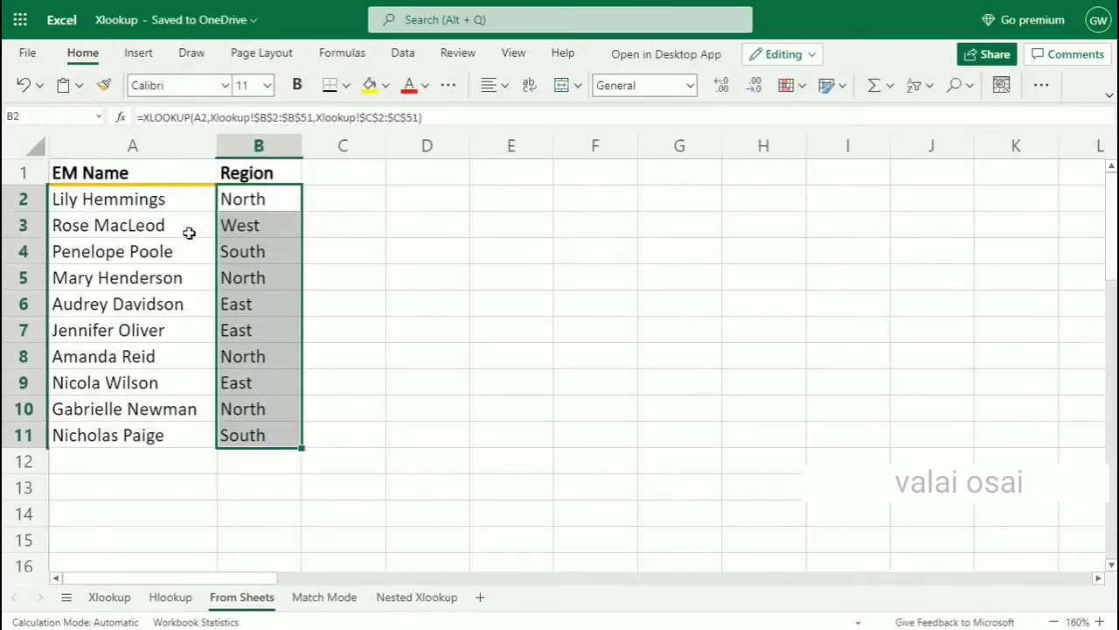
{"action": "left_click", "coordinate": [325, 224]}
{"action": "left_click", "coordinate": [263, 201]}
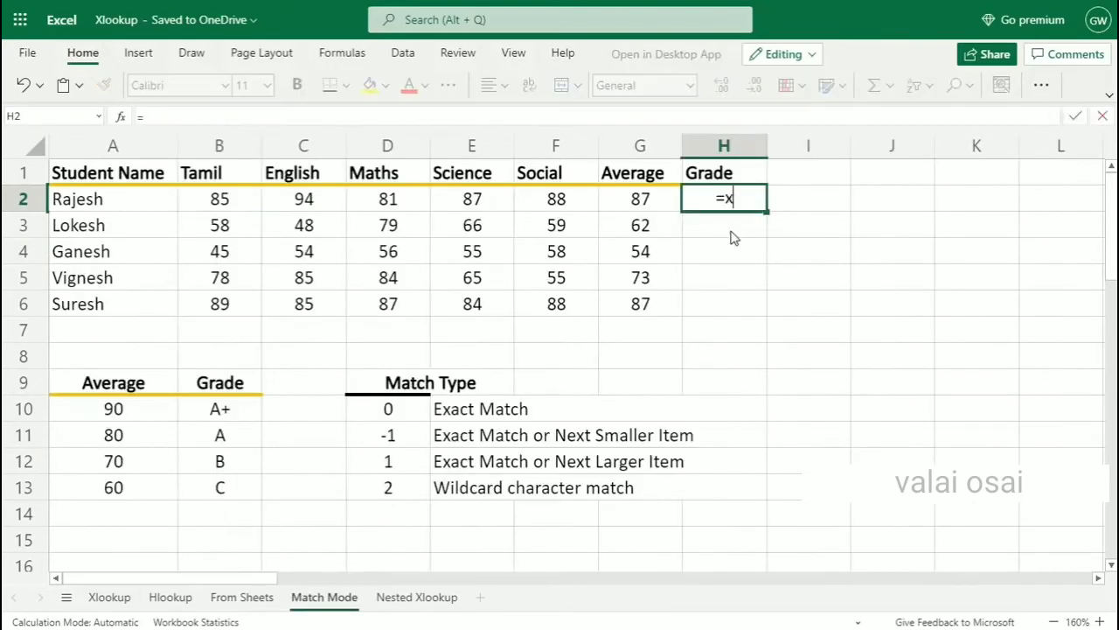
{"action": "type", "text": "l"}
{"action": "key", "text": "Tab"}
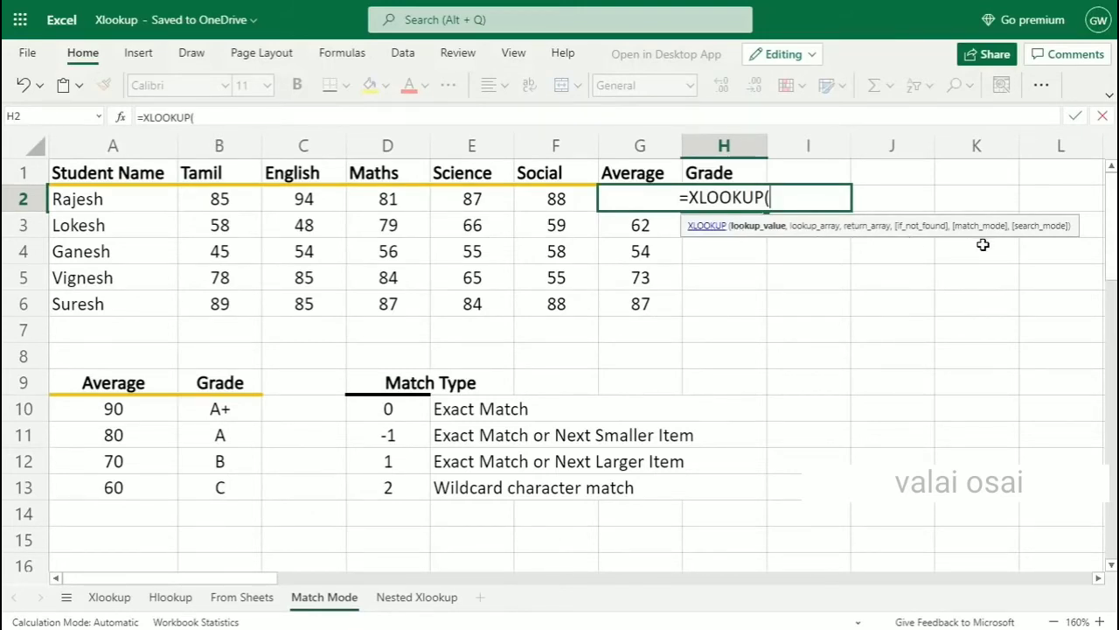
{"action": "key", "text": "Escape"}
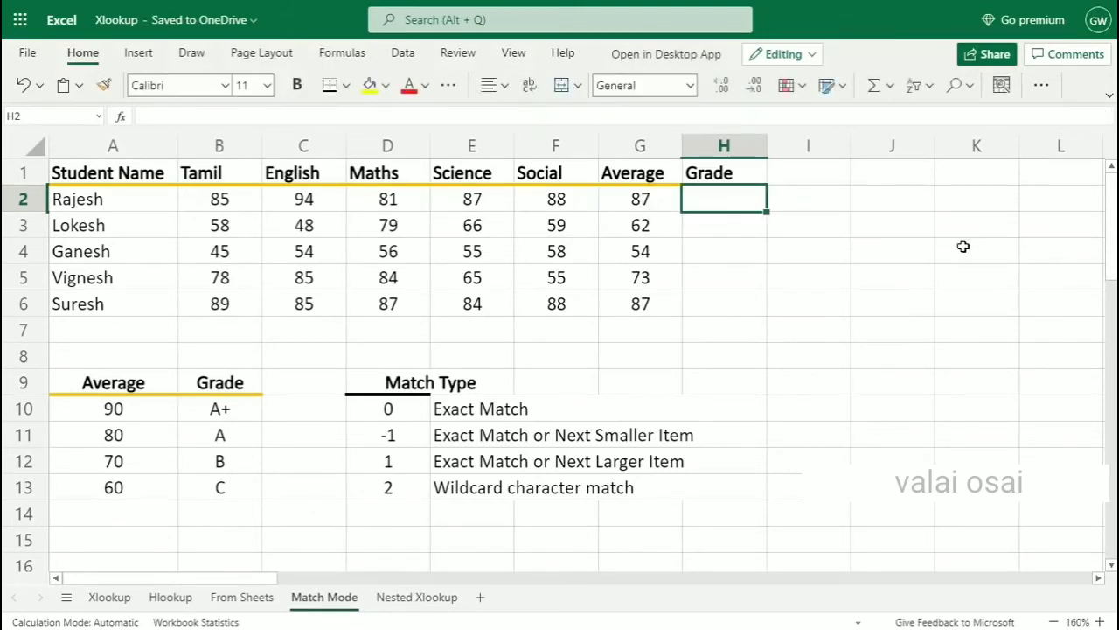
{"action": "left_click", "coordinate": [128, 206]}
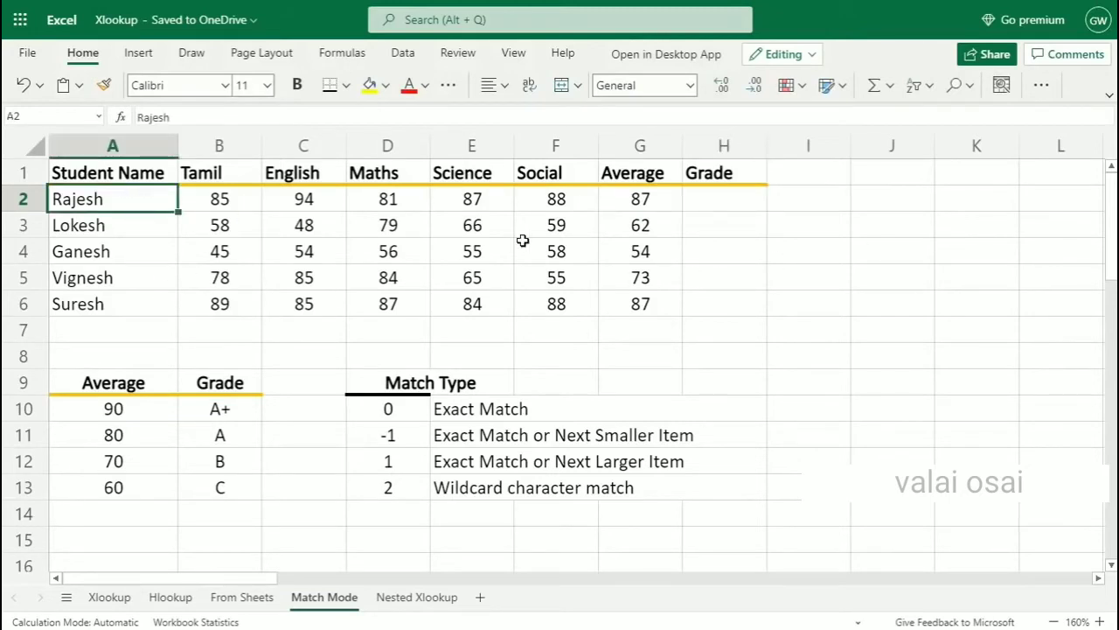
On the Match Mode sheet, start an XLOOKUP formula in Grade cell H2 with the average in G2 as the lookup value
{"action": "left_click", "coordinate": [662, 202]}
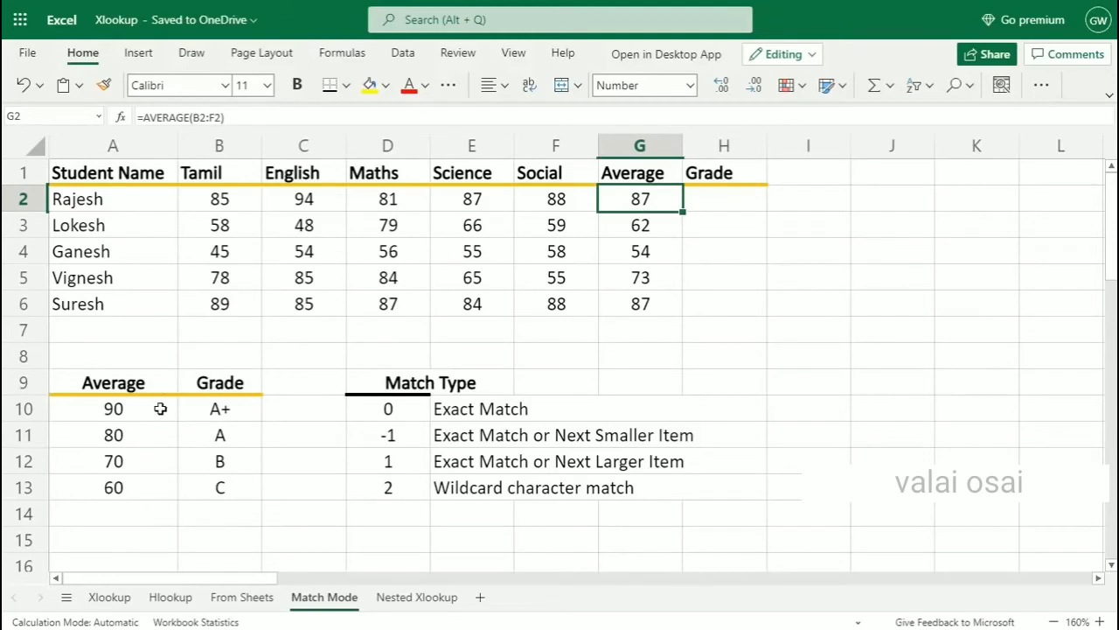
{"action": "left_click", "coordinate": [131, 409]}
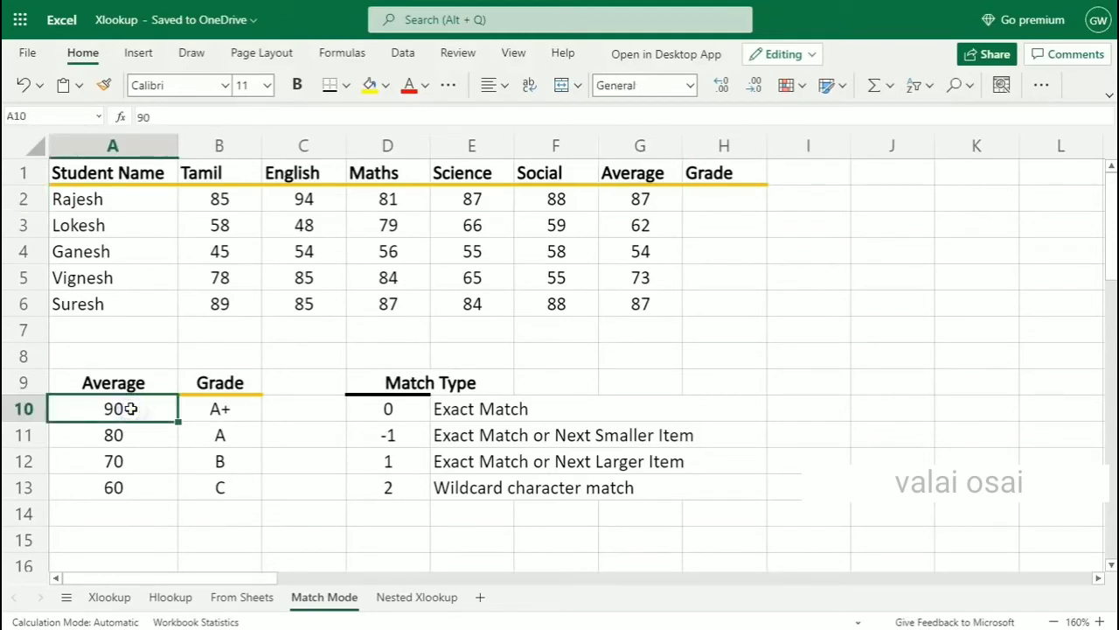
{"action": "left_click", "coordinate": [242, 409]}
{"action": "left_click_drag", "start_coordinate": [110, 406], "coordinate": [221, 477]}
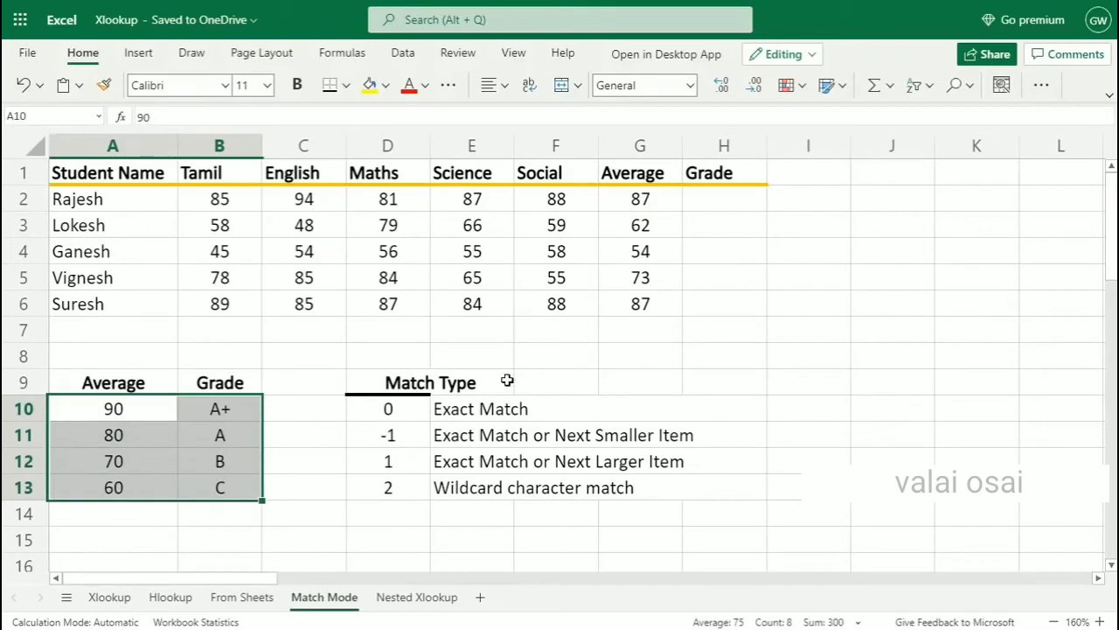
{"action": "left_click", "coordinate": [656, 197]}
{"action": "left_click", "coordinate": [722, 204]}
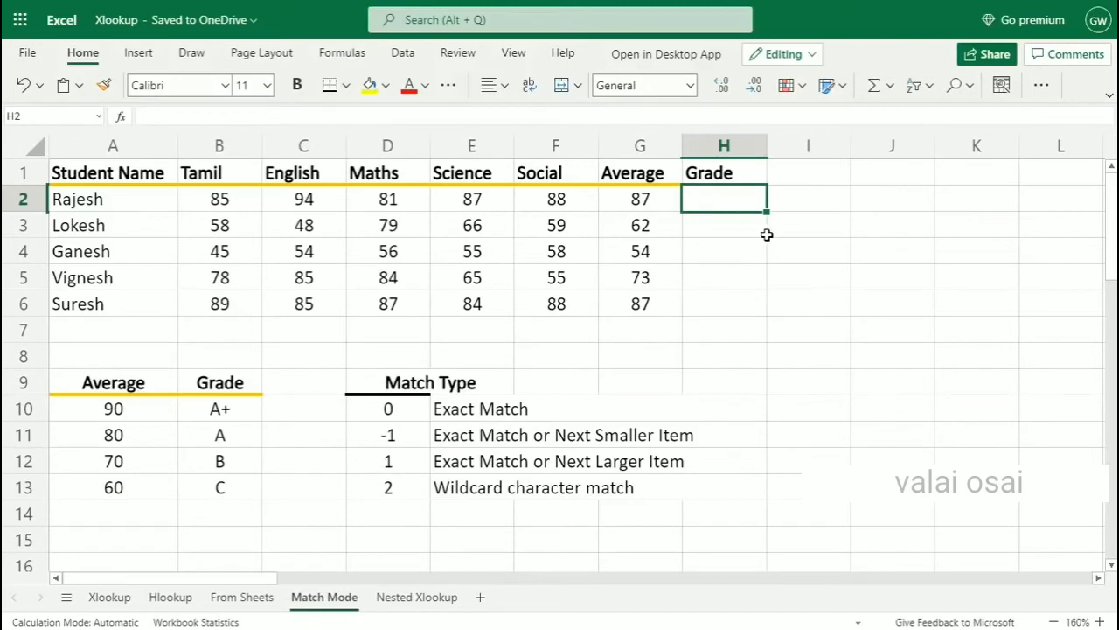
{"action": "type", "text": "=xl"}
{"action": "key", "text": "Tab"}
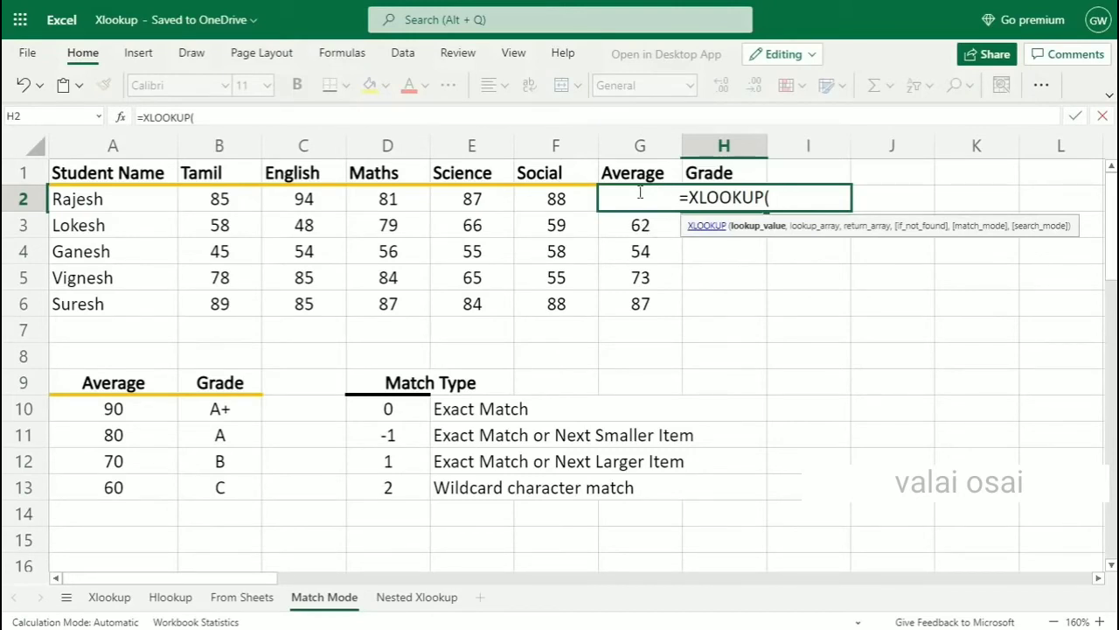
{"action": "type", "text": "g2"}
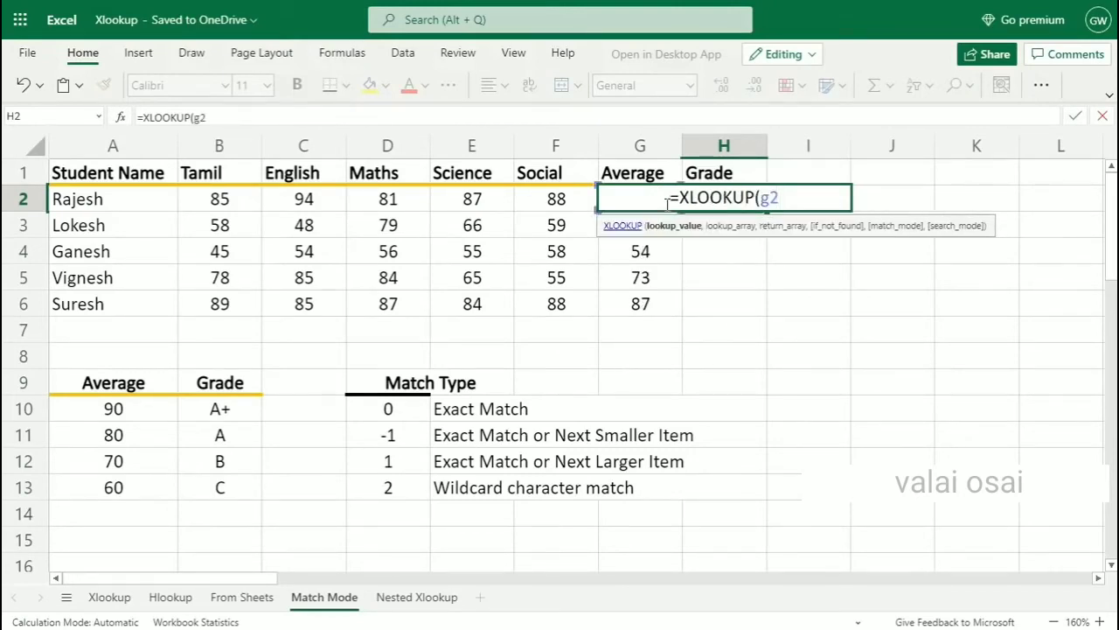
{"action": "type", "text": ","}
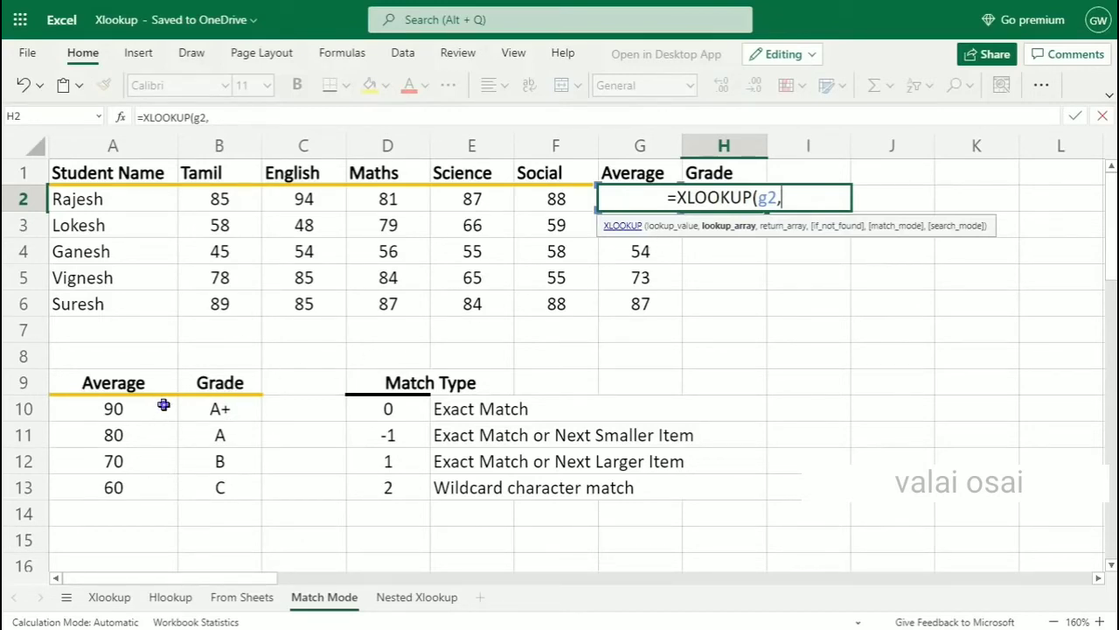
Set the lookup array to the Average range $A$10:$A$13 and the return array to the Grade range $B$10:$B$13
{"action": "left_click_drag", "start_coordinate": [163, 404], "coordinate": [153, 478]}
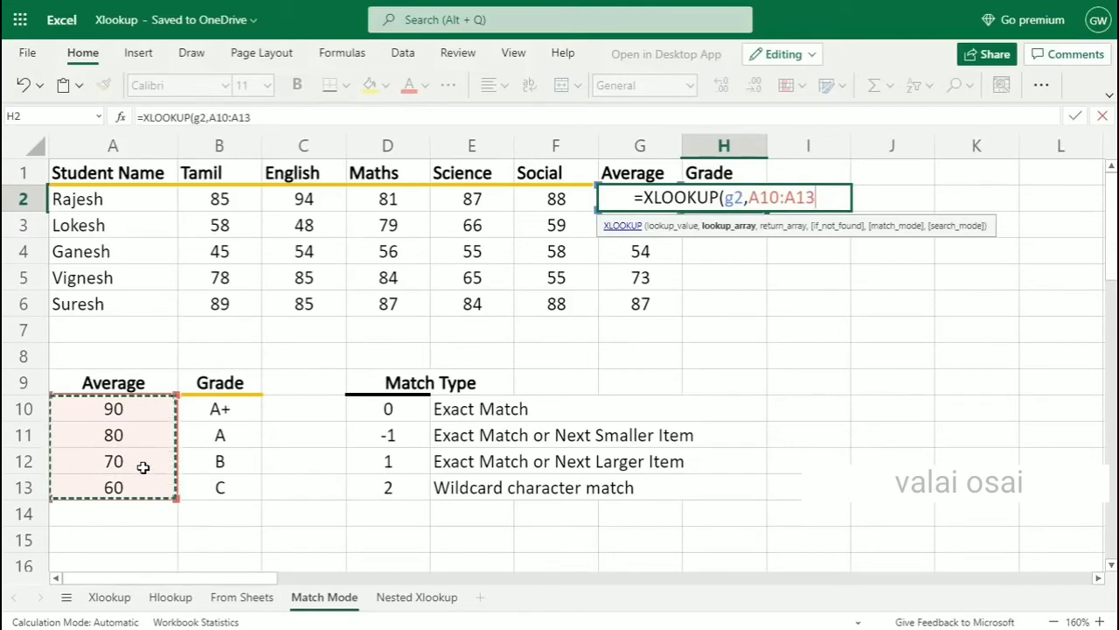
{"action": "key", "text": "F4"}
{"action": "type", "text": ","}
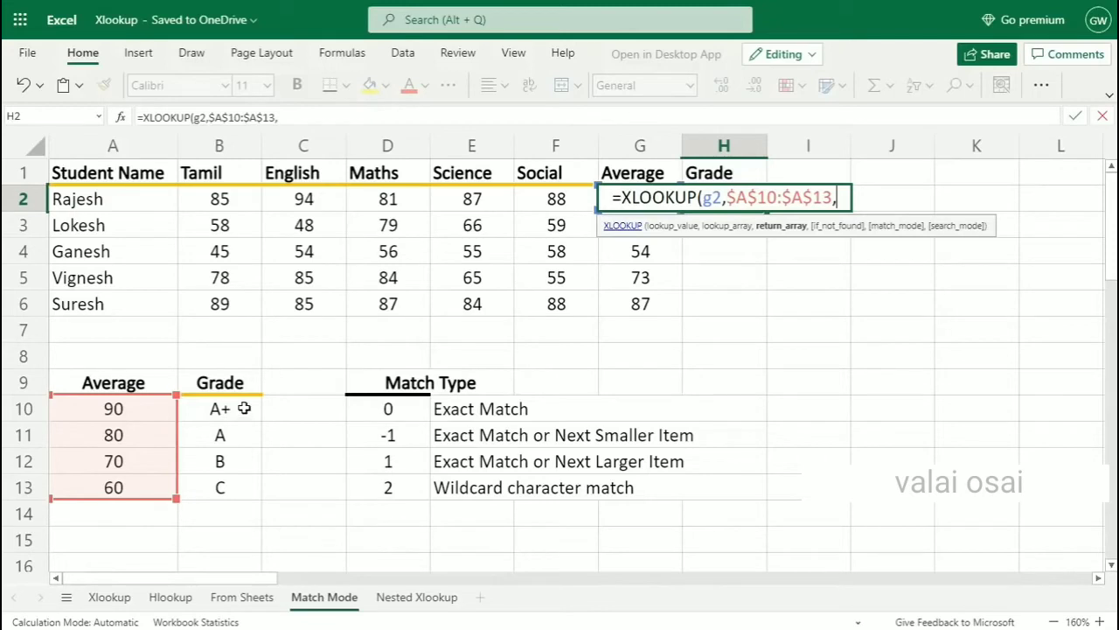
{"action": "left_click_drag", "start_coordinate": [244, 408], "coordinate": [238, 465]}
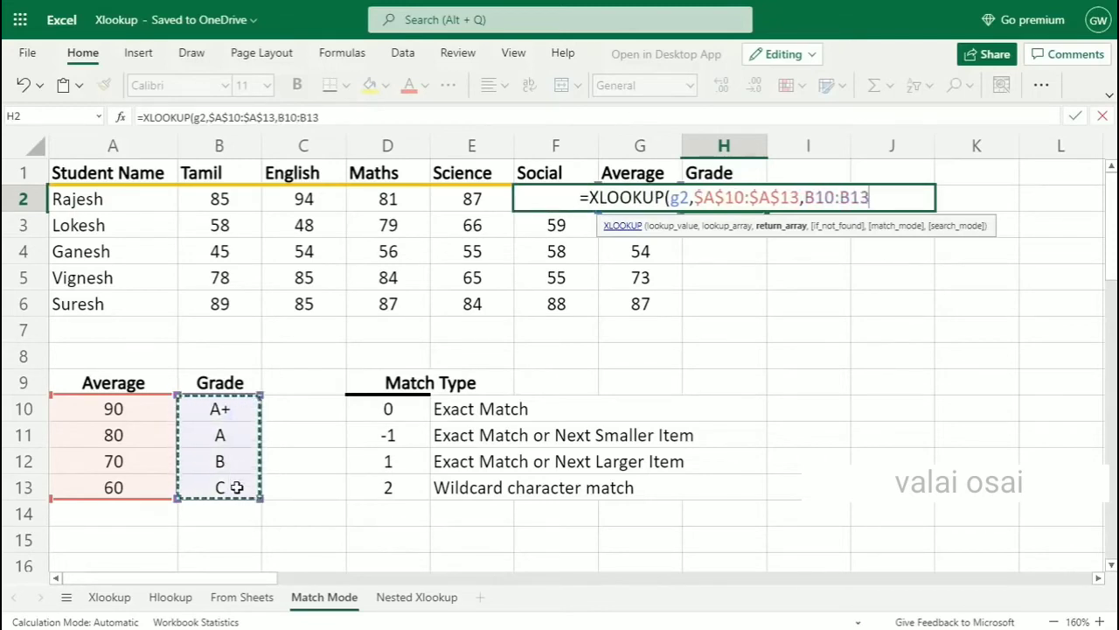
{"action": "key", "text": "F4"}
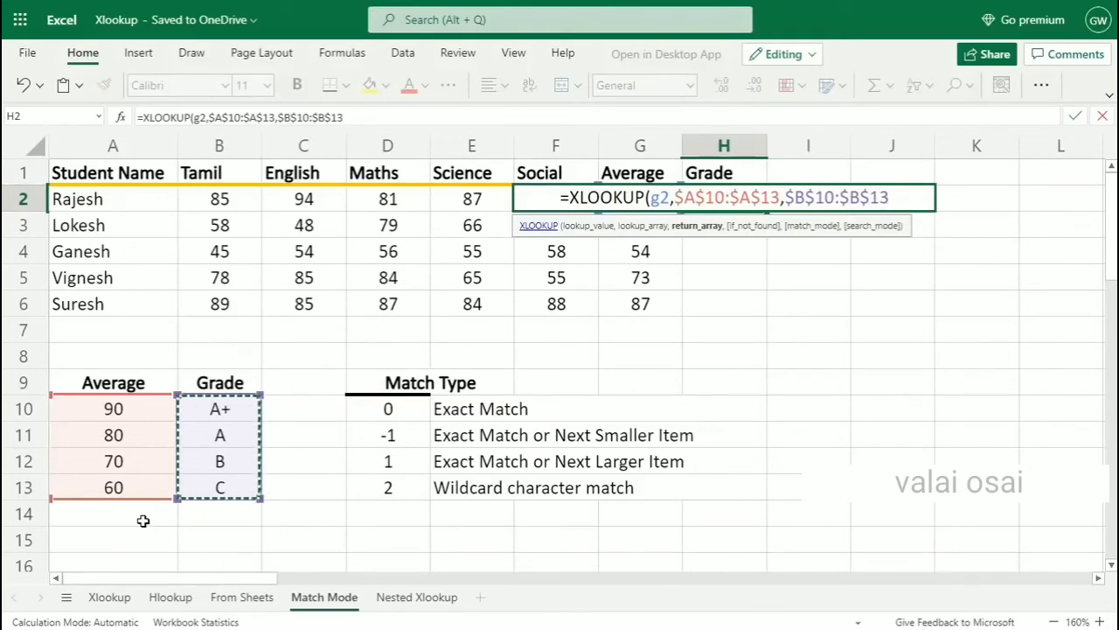
Add "No Grade" as the not-found text and -1 as the match mode, and complete the formula
{"action": "type", "text": ",\""}
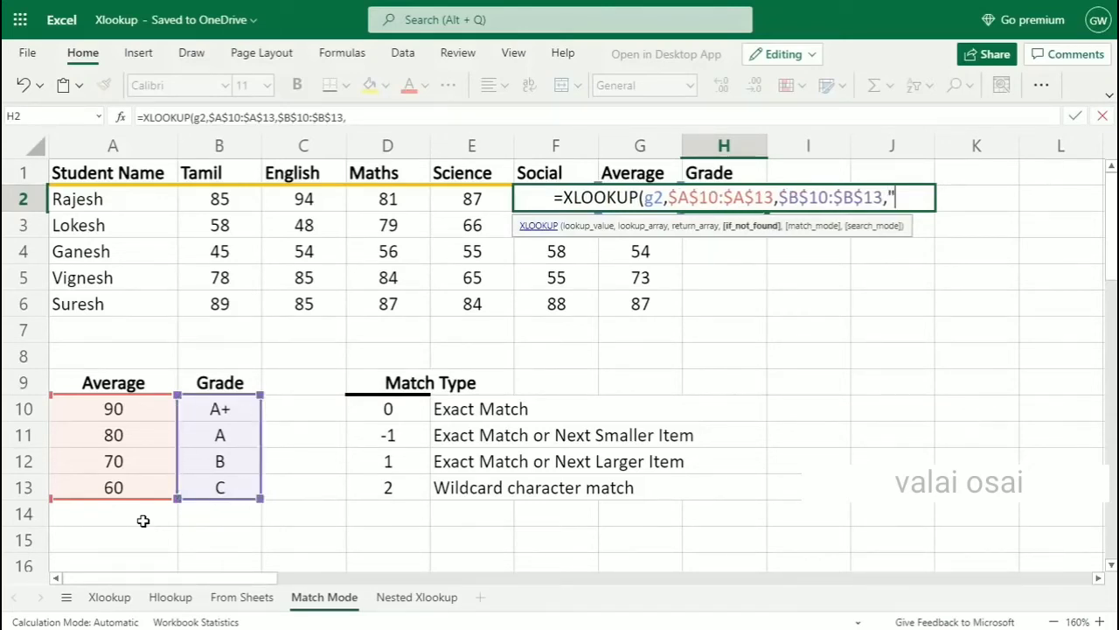
{"action": "type", "text": "No Grade"}
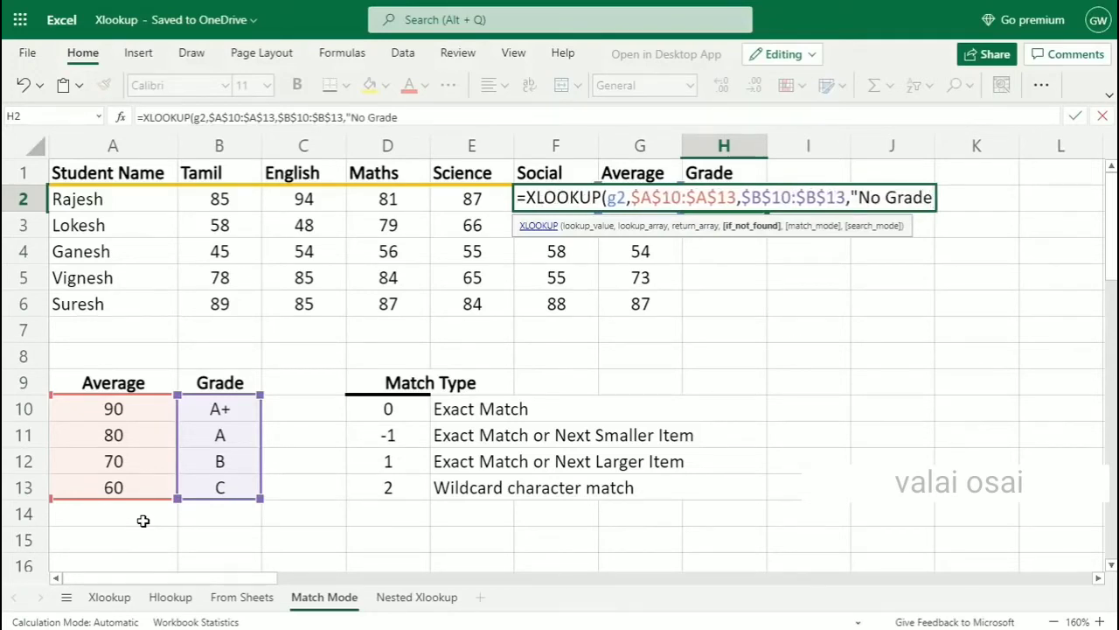
{"action": "type", "text": "\""}
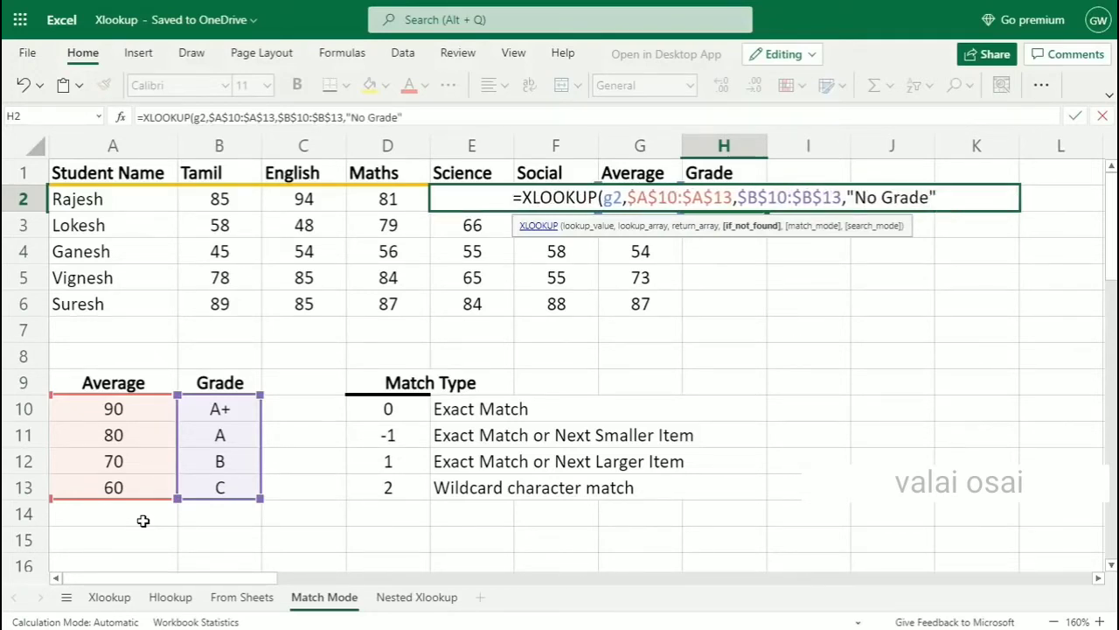
{"action": "type", "text": ","}
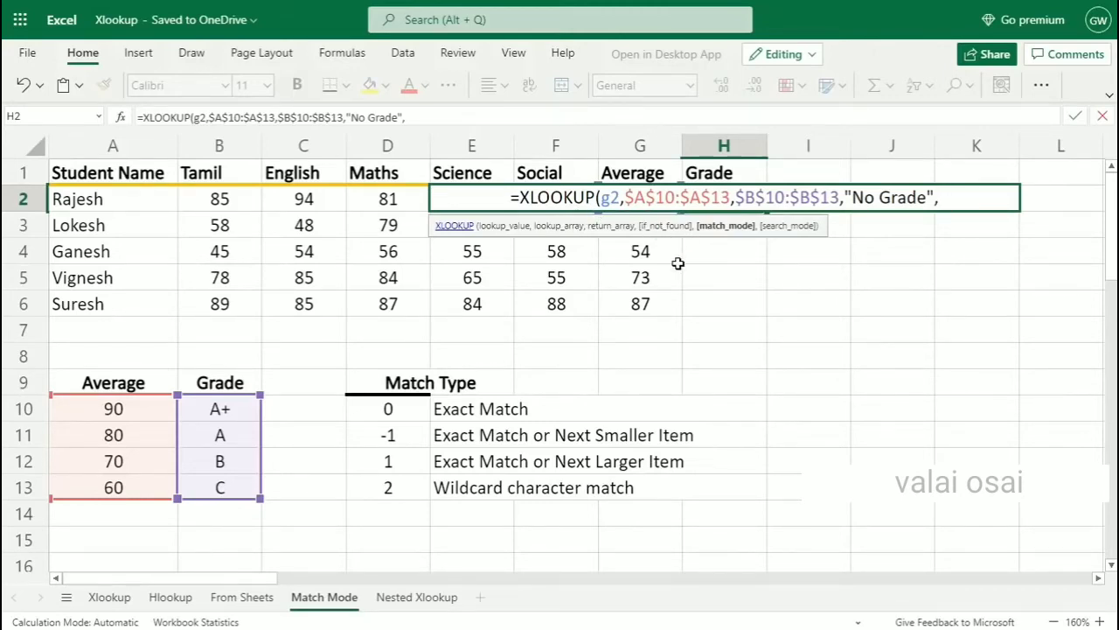
{"action": "type", "text": "-1"}
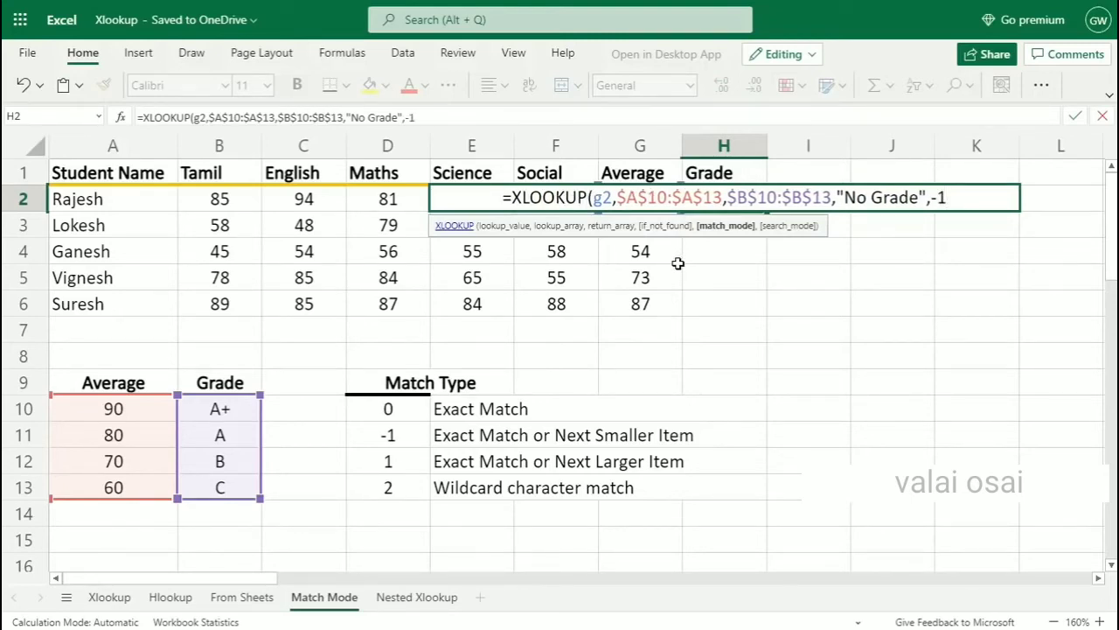
{"action": "type", "text": ")"}
{"action": "key", "text": "Return"}
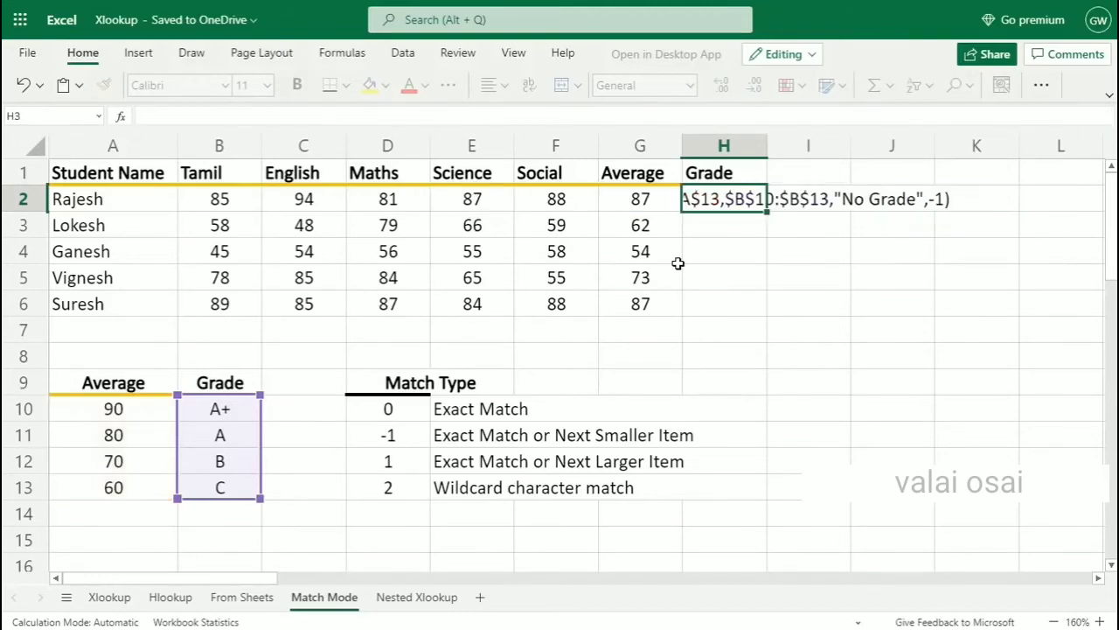
Fill the Grade formula from H2 down to H6 for all listed students
{"action": "left_click", "coordinate": [657, 194]}
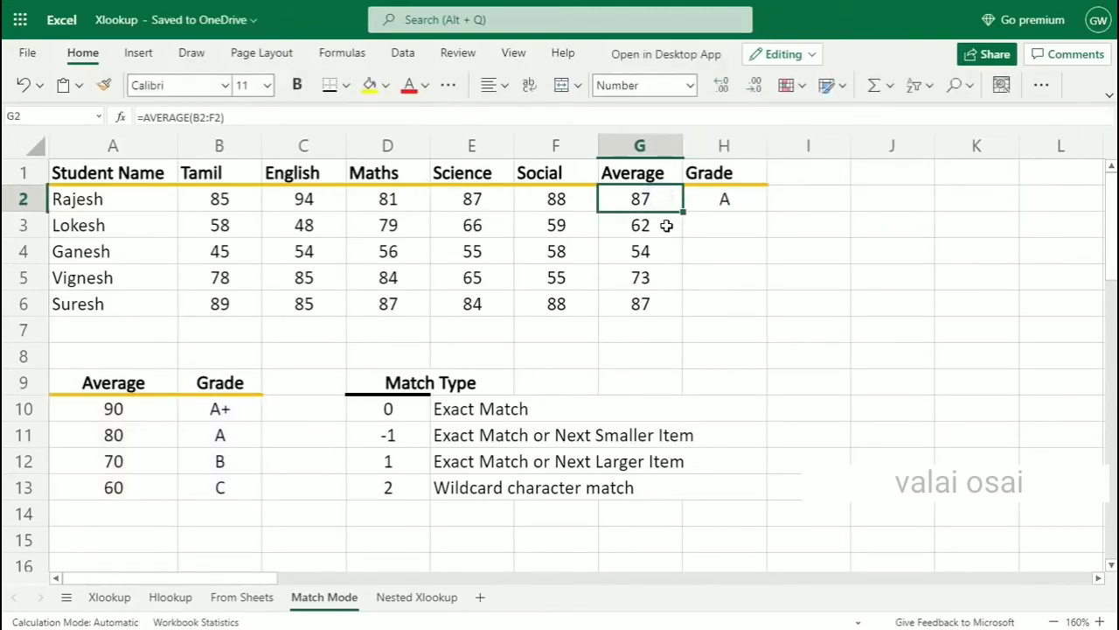
{"action": "left_click", "coordinate": [752, 202]}
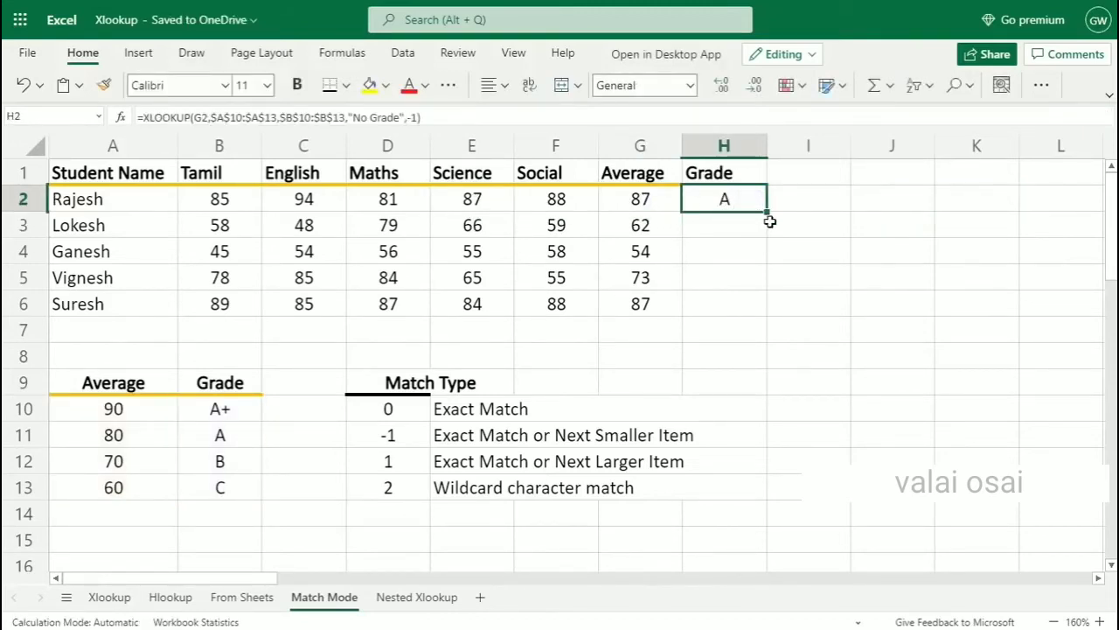
{"action": "left_click_drag", "start_coordinate": [766, 213], "coordinate": [753, 307]}
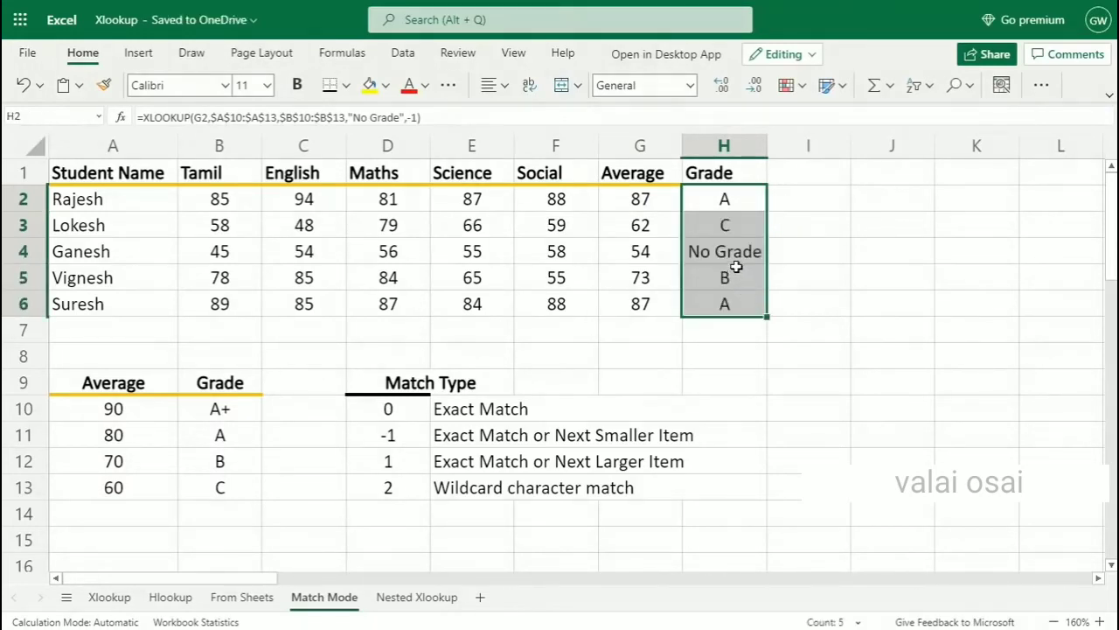
{"action": "left_click", "coordinate": [665, 253]}
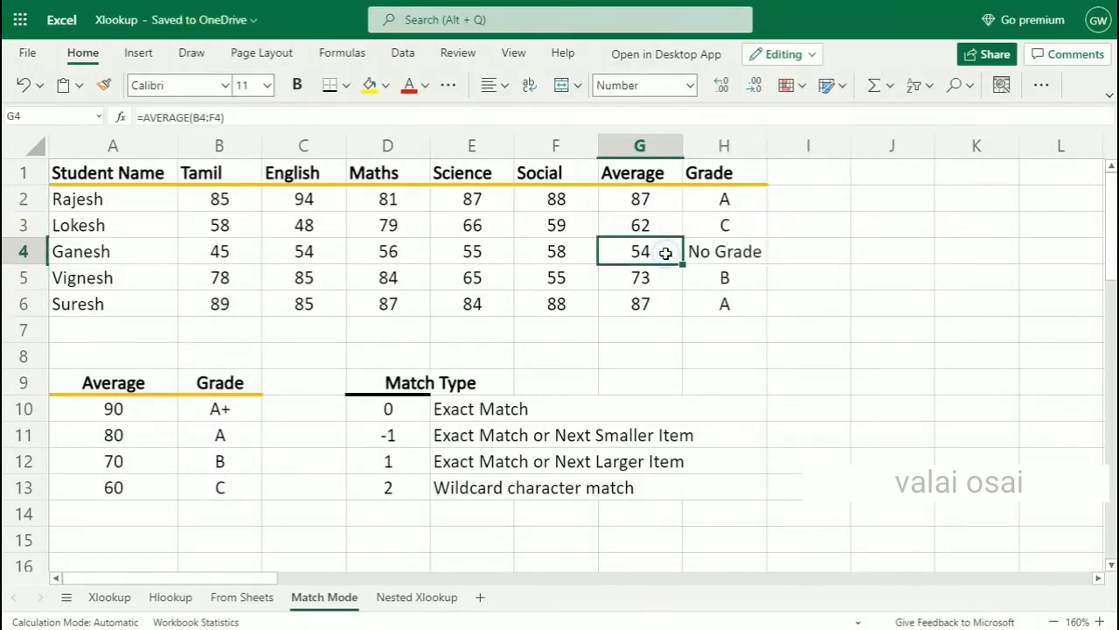
{"action": "left_click", "coordinate": [723, 251]}
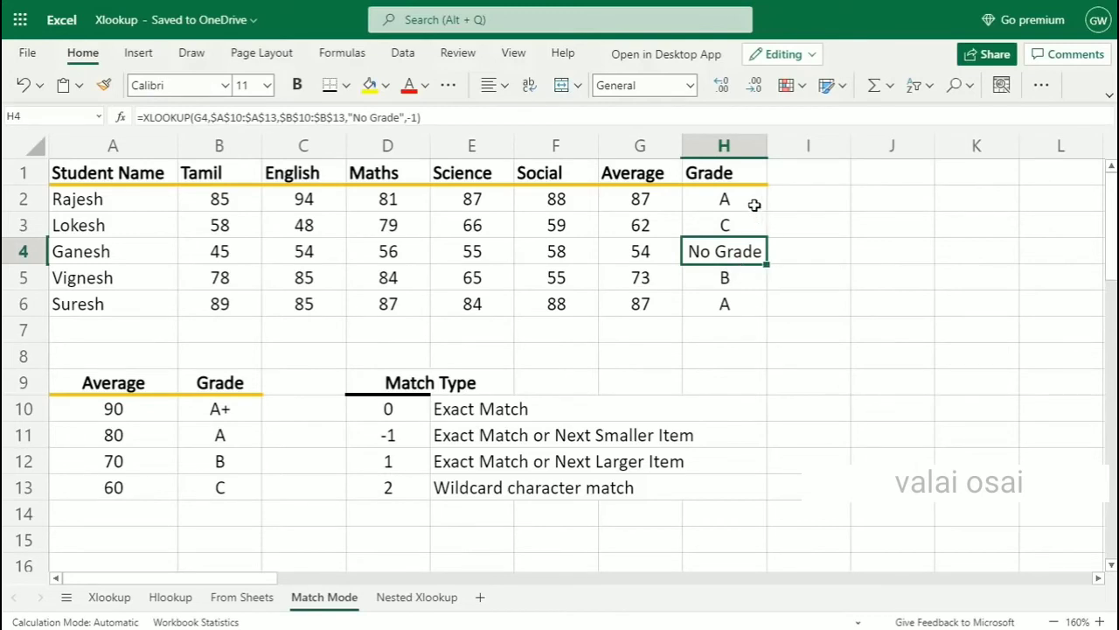
{"action": "left_click_drag", "start_coordinate": [740, 194], "coordinate": [727, 302]}
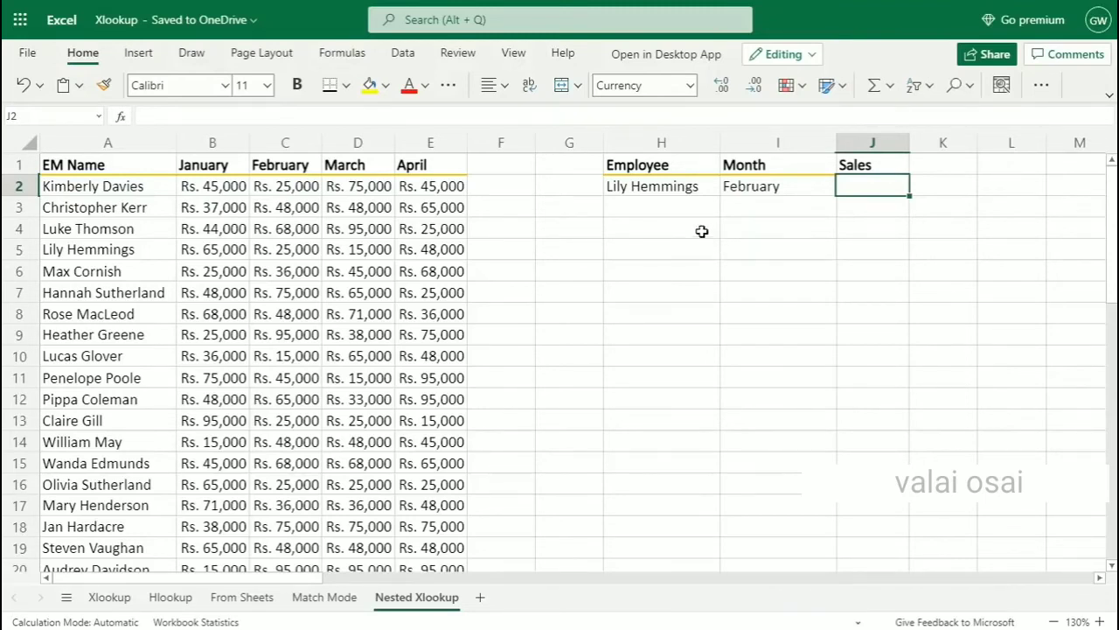
On the Nested Xlookup sheet, start an XLOOKUP formula in Sales cell J2 with the employee in H2 as the lookup value
{"action": "left_click", "coordinate": [672, 191]}
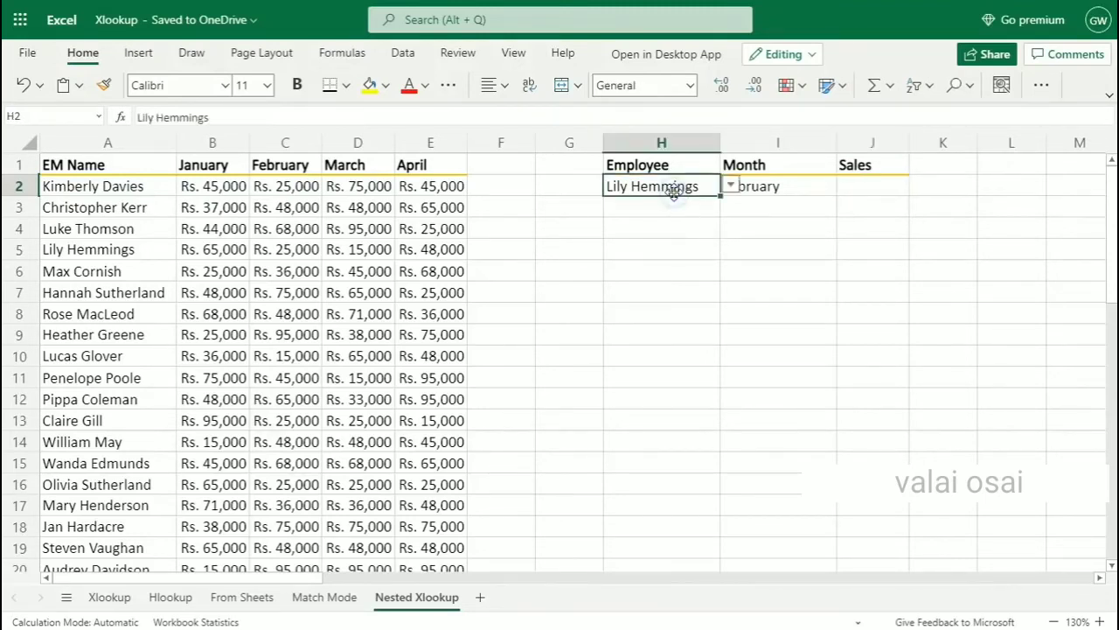
{"action": "left_click", "coordinate": [794, 187]}
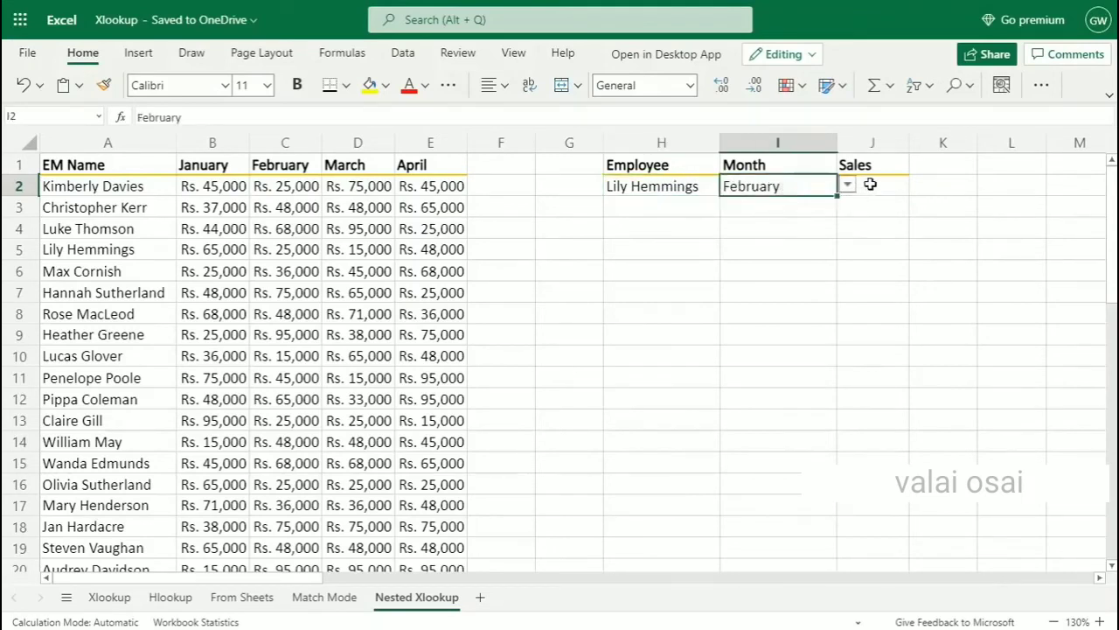
{"action": "left_click_drag", "start_coordinate": [100, 186], "coordinate": [95, 526]}
{"action": "left_click_drag", "start_coordinate": [218, 164], "coordinate": [422, 172]}
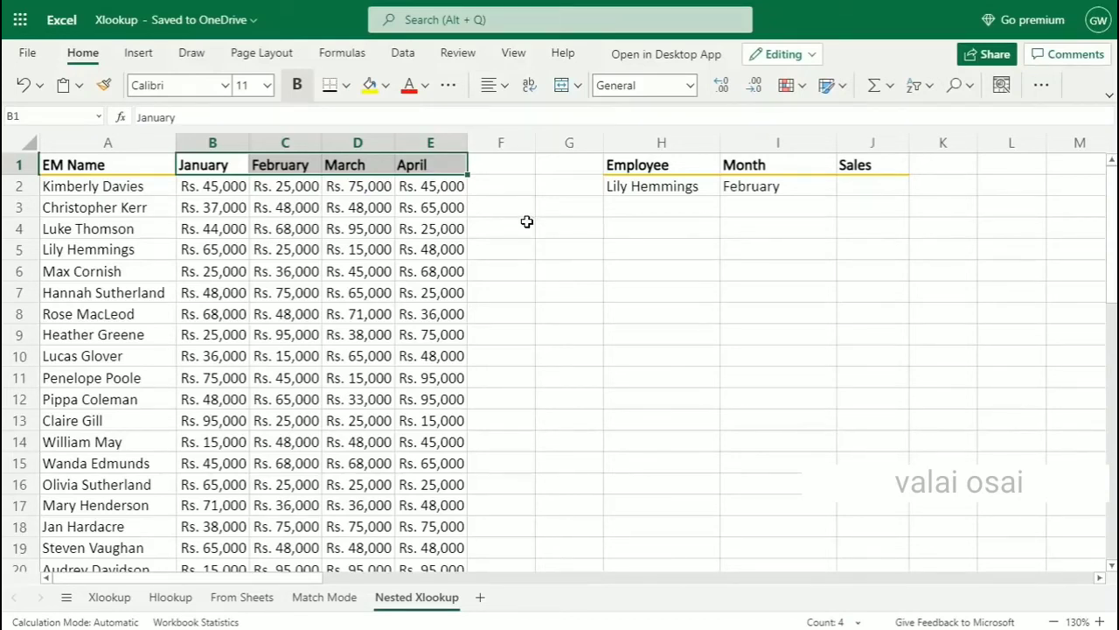
{"action": "left_click", "coordinate": [869, 190]}
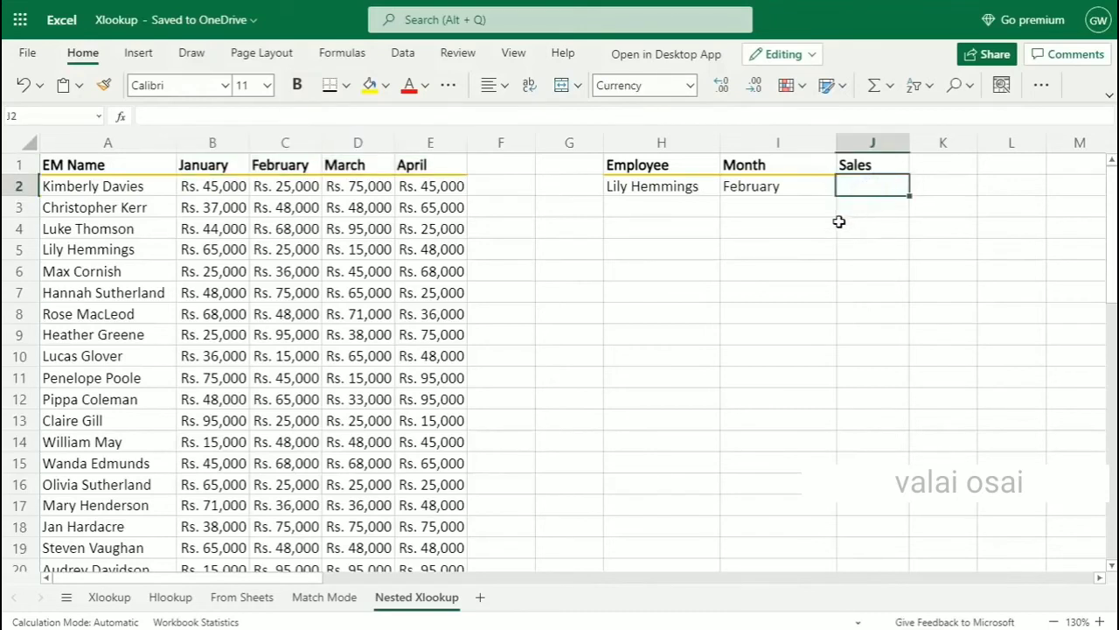
{"action": "type", "text": "=xl"}
{"action": "key", "text": "Tab"}
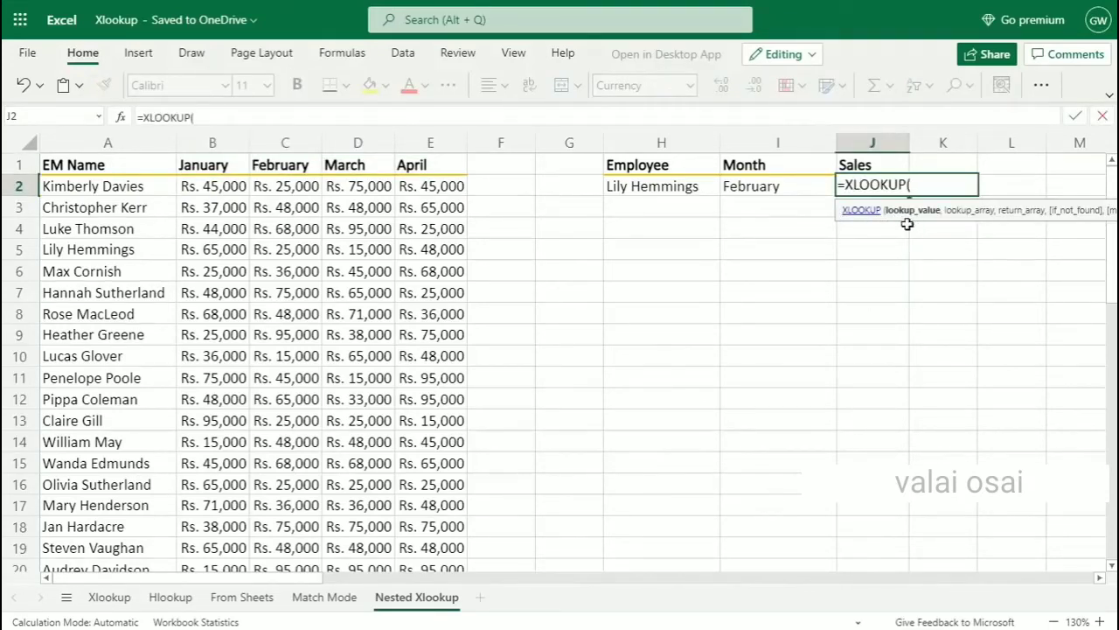
{"action": "left_click", "coordinate": [669, 184]}
{"action": "type", "text": ","}
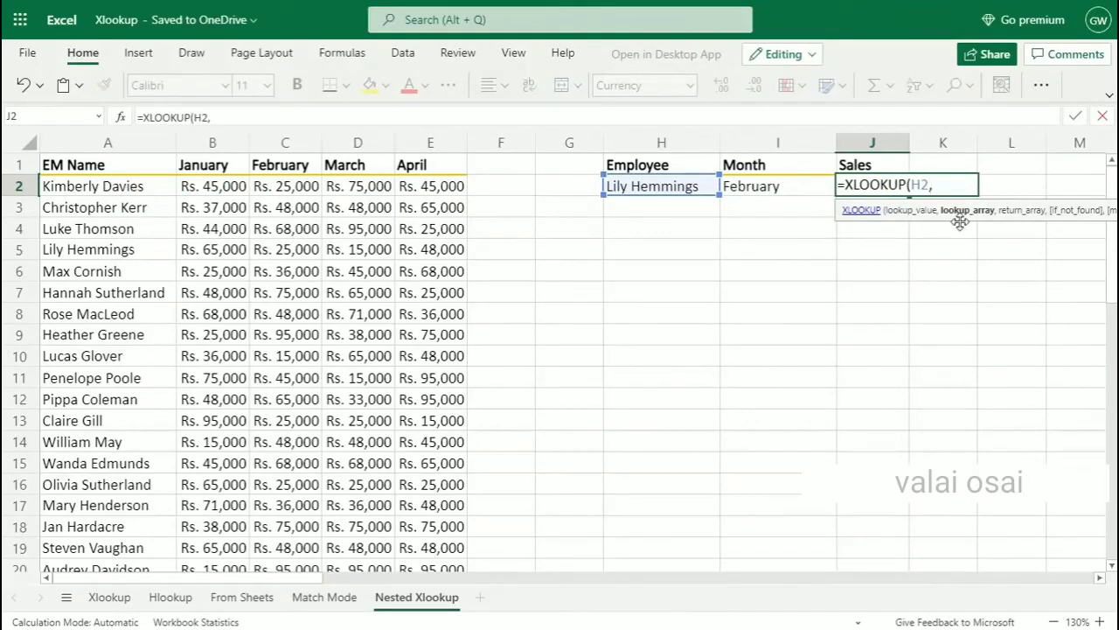
Set the lookup array of the Sales formula to the EM Name range $A$2:$A$21 as an absolute reference
{"action": "left_click", "coordinate": [129, 185]}
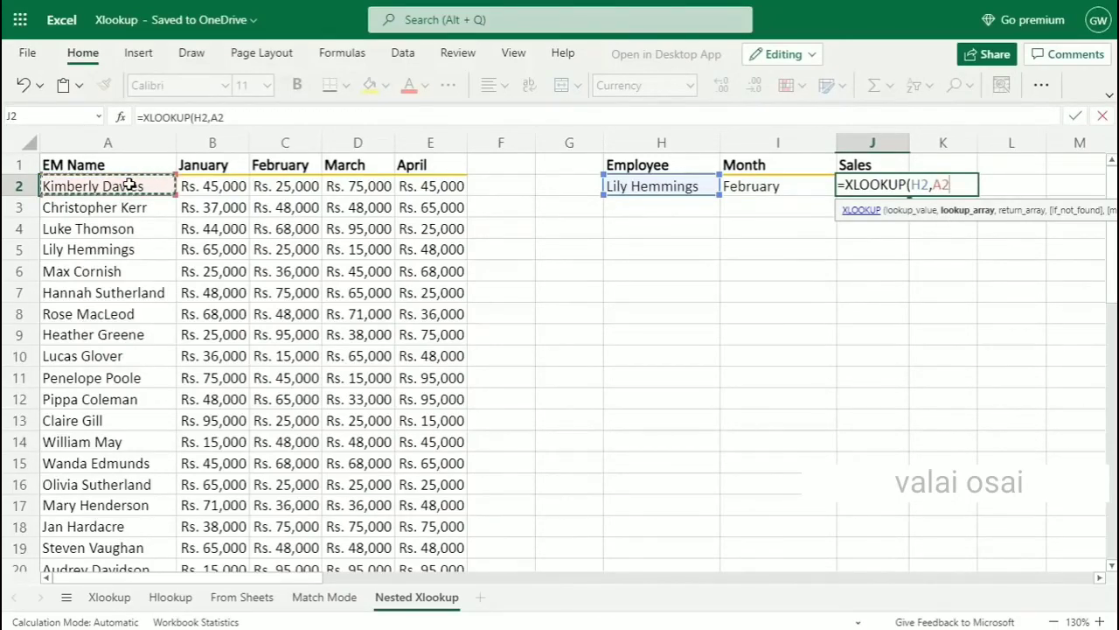
{"action": "key", "text": "ctrl+shift+Down"}
{"action": "scroll", "coordinate": [231, 296], "scroll_direction": "up", "scroll_amount": 1}
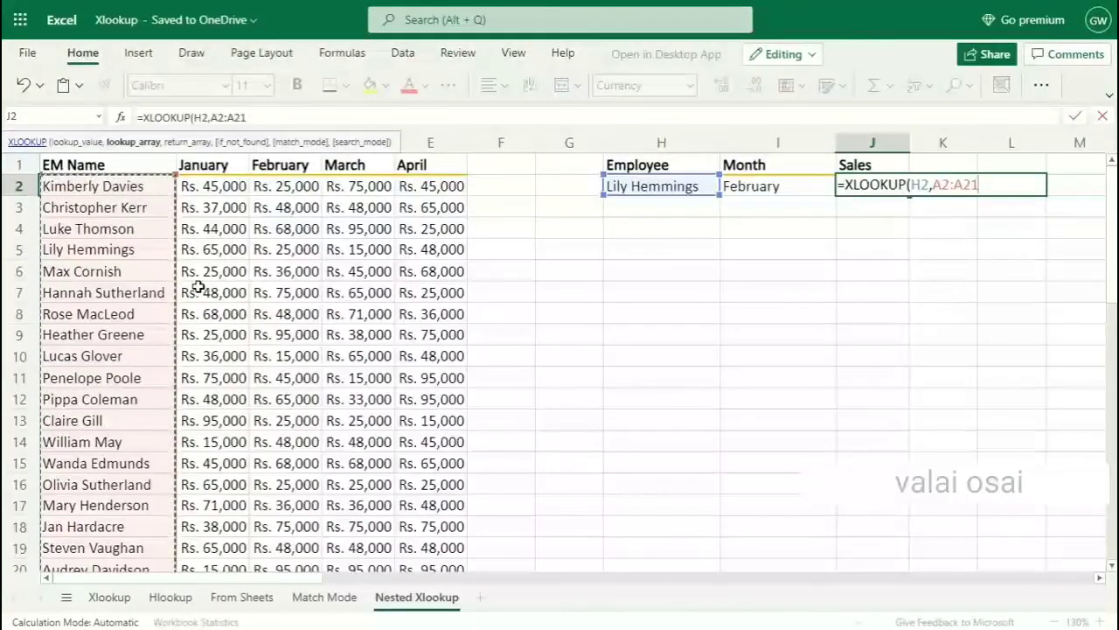
{"action": "key", "text": "F4"}
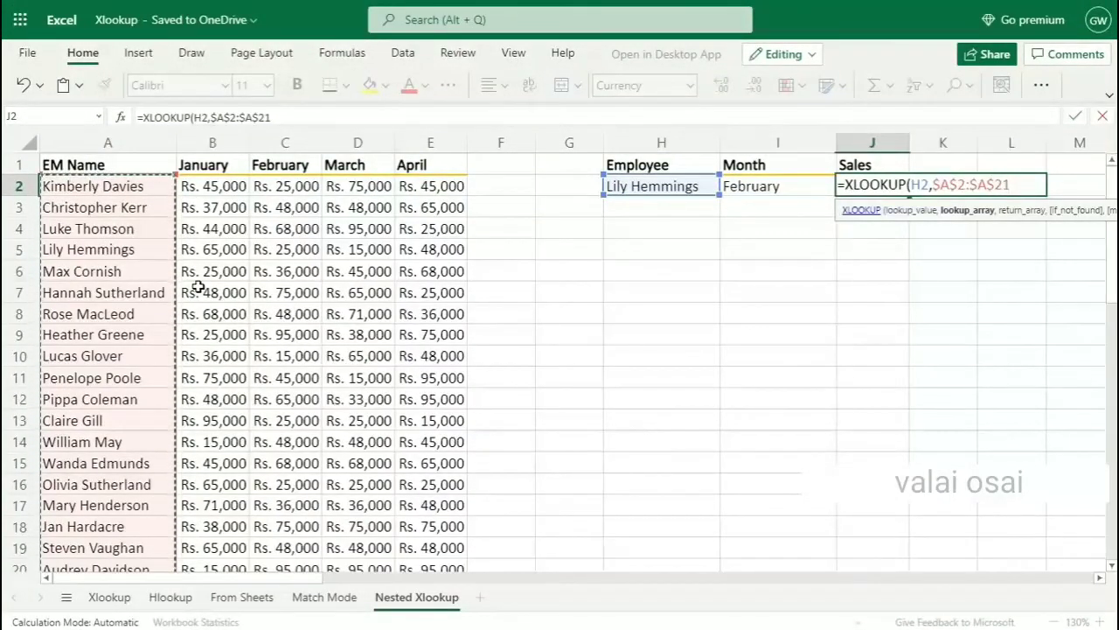
{"action": "type", "text": ","}
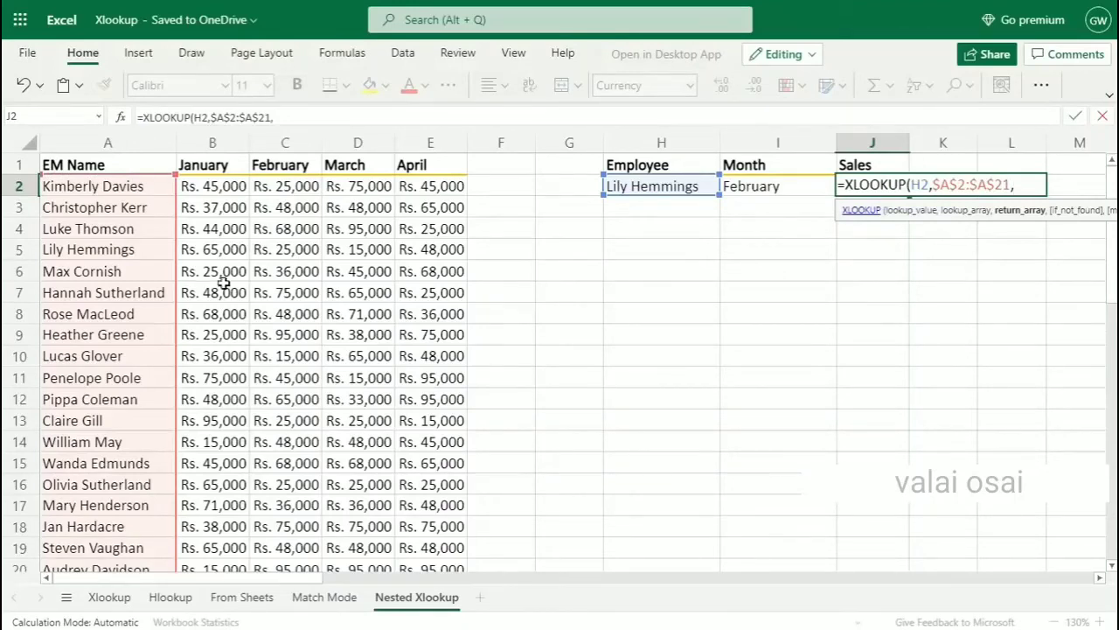
Nest a second XLOOKUP as the return array, with month I2 as lookup value and the month headers $B$1:$E$1 as absolute lookup array
{"action": "type", "text": "xl"}
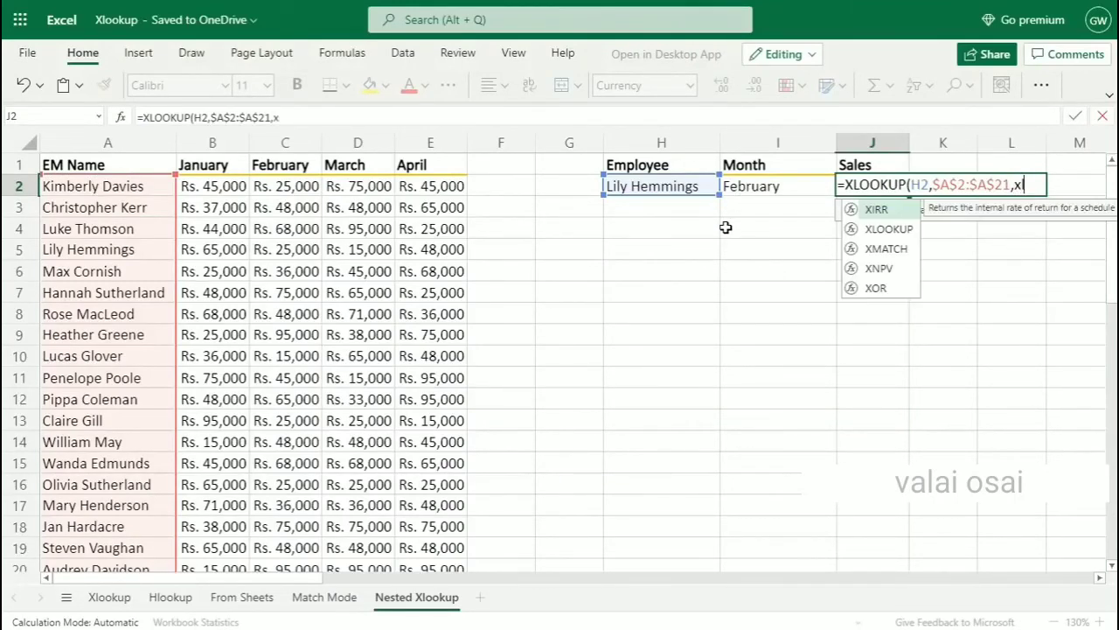
{"action": "key", "text": "Tab"}
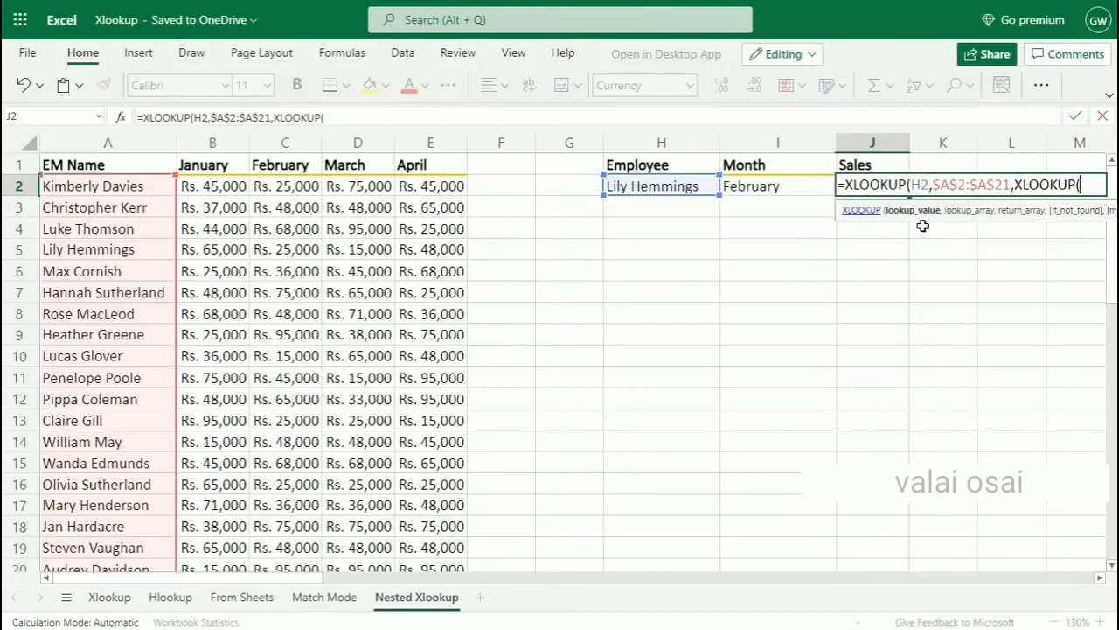
{"action": "left_click", "coordinate": [793, 186]}
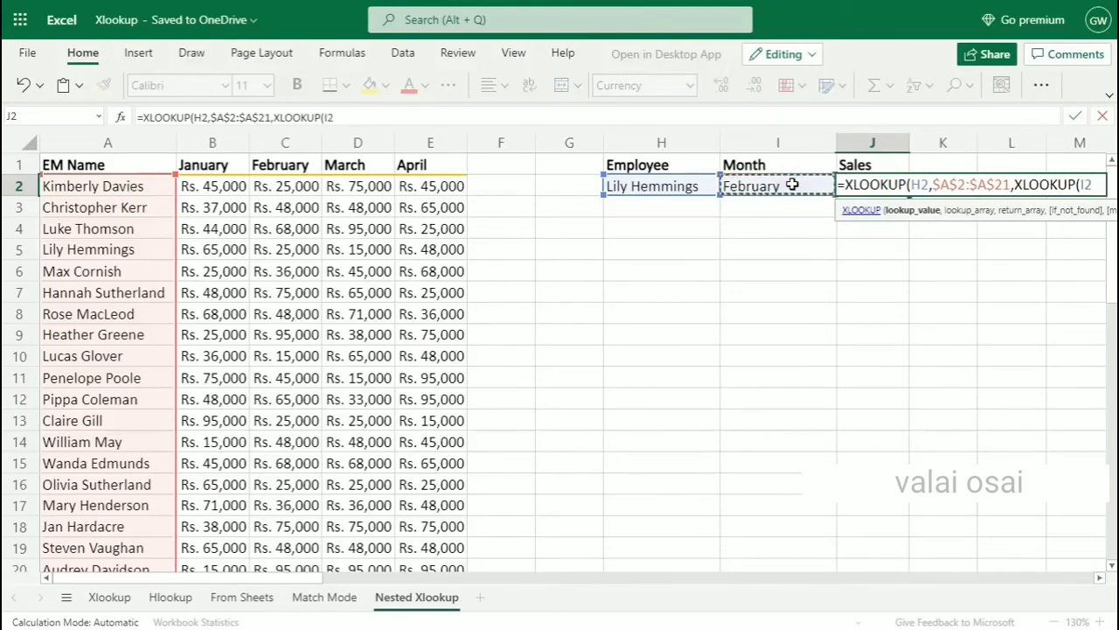
{"action": "type", "text": ","}
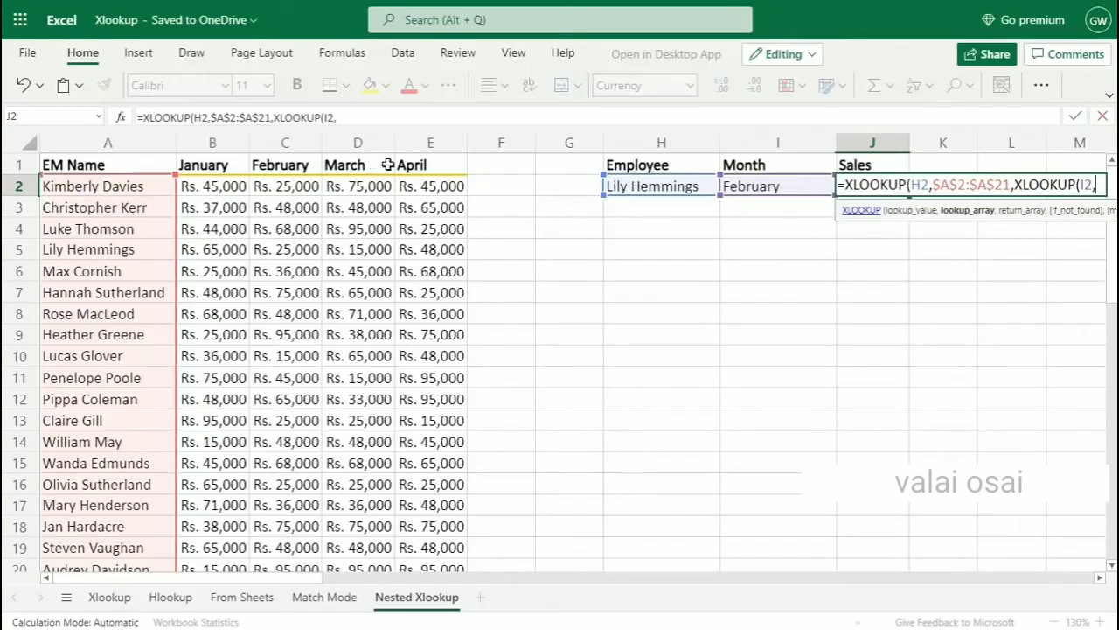
{"action": "left_click_drag", "start_coordinate": [197, 163], "coordinate": [416, 163]}
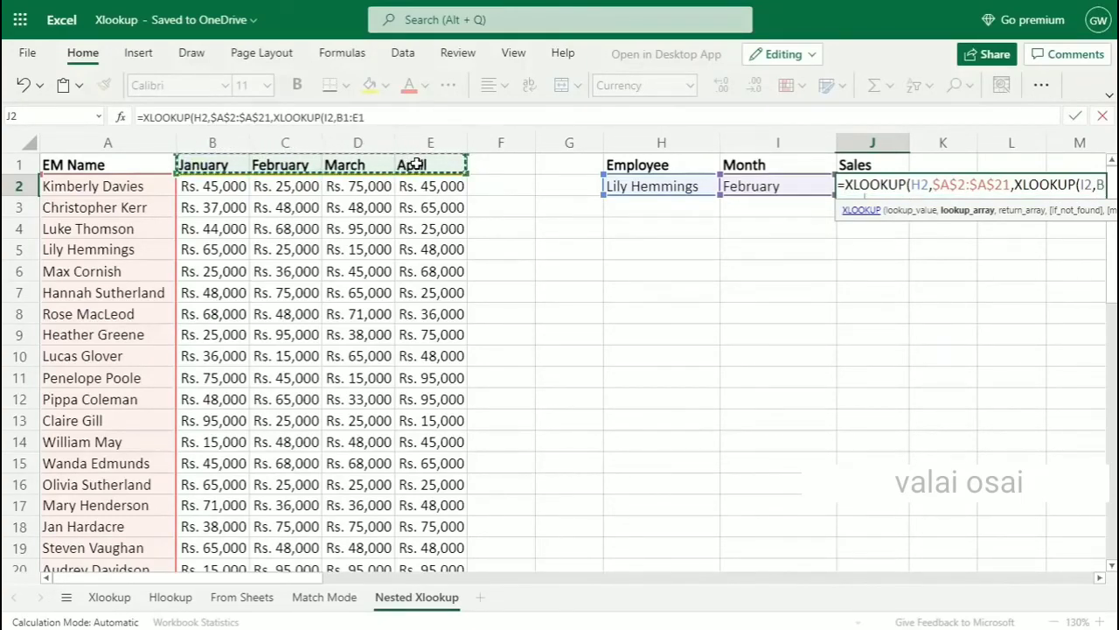
{"action": "key", "text": "F4"}
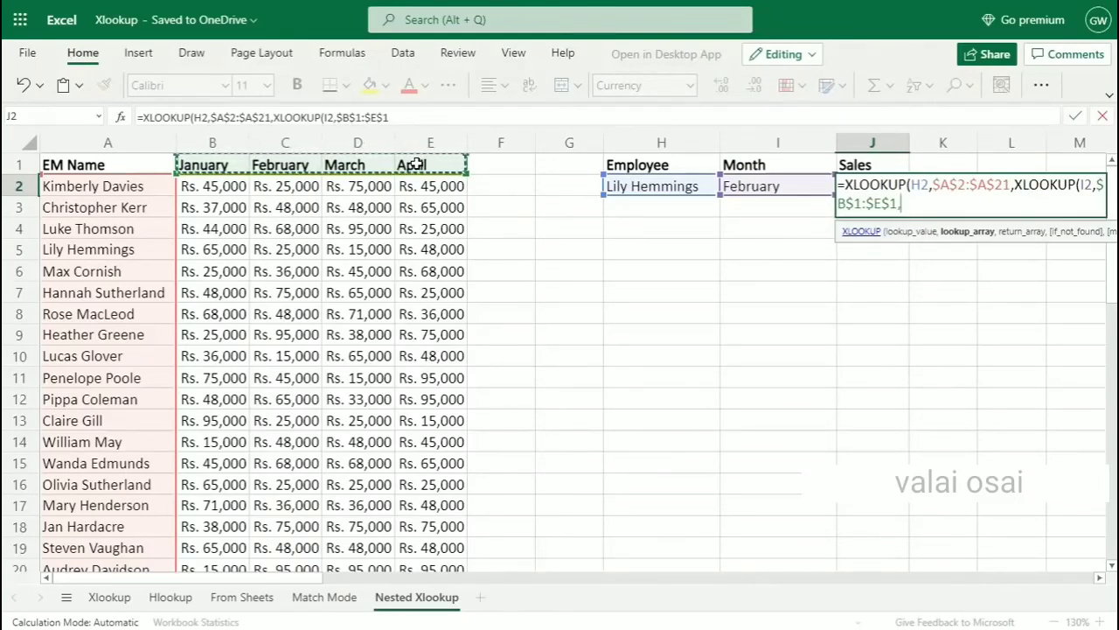
{"action": "type", "text": ","}
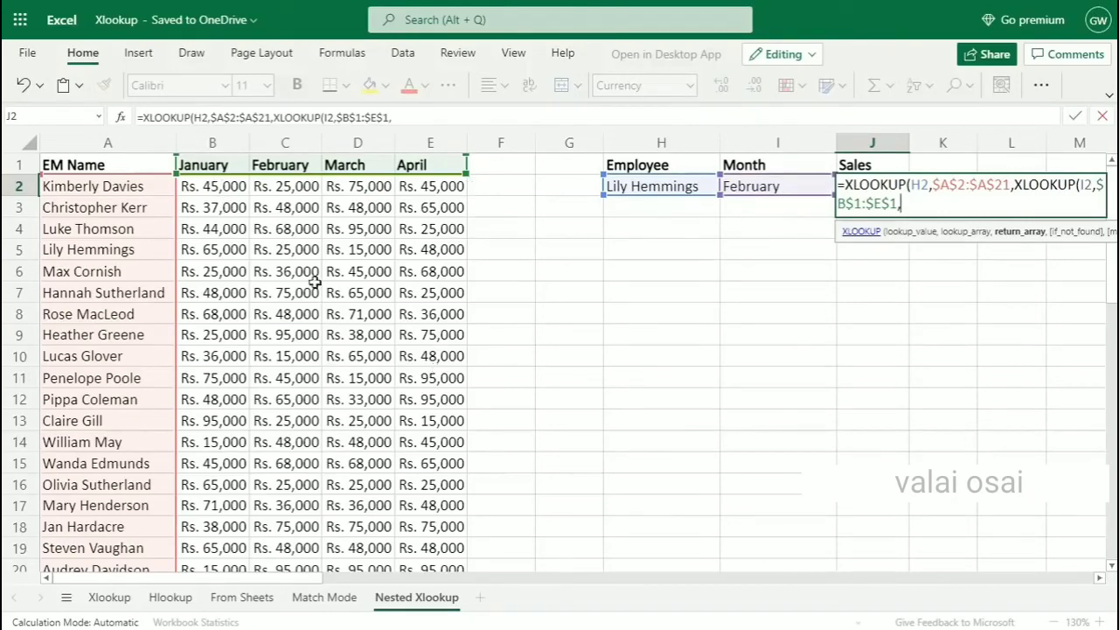
Set the nested XLOOKUP's return array to the sales figures $B$2:$E$21 as an absolute reference and enter the formula
{"action": "left_click_drag", "start_coordinate": [218, 182], "coordinate": [444, 437]}
{"action": "scroll", "coordinate": [632, 408], "scroll_direction": "up", "scroll_amount": 3}
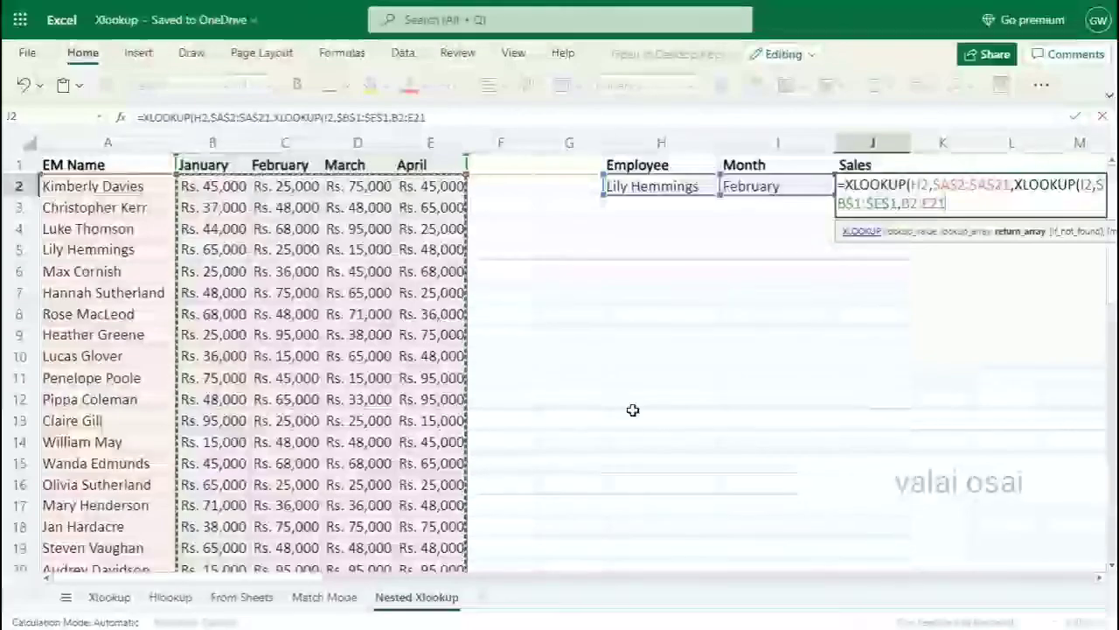
{"action": "key", "text": "F4"}
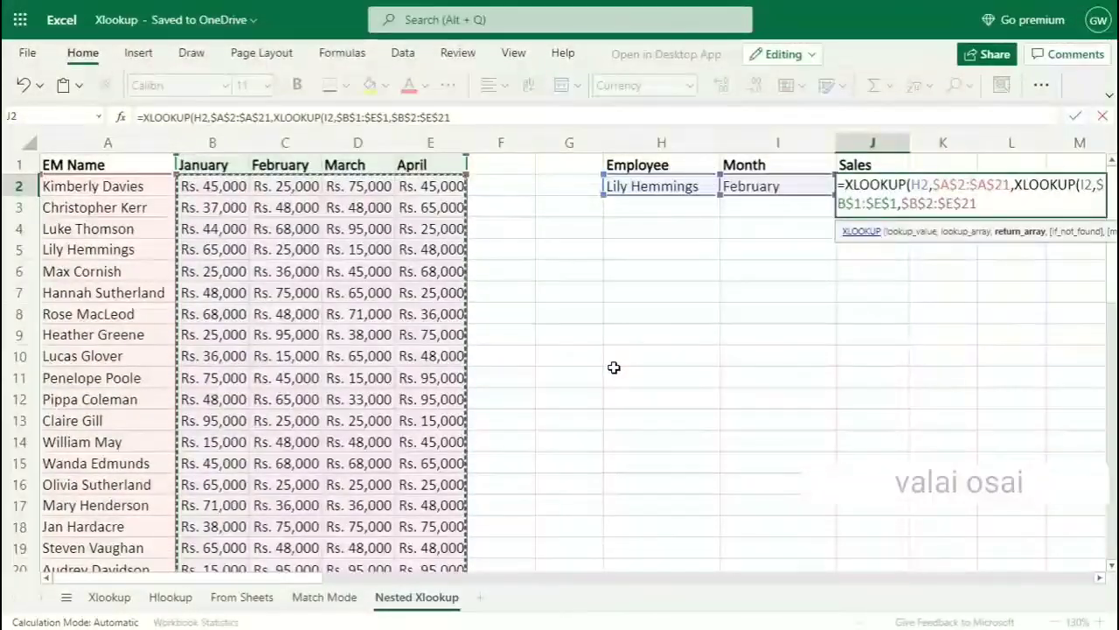
{"action": "key", "text": "Return"}
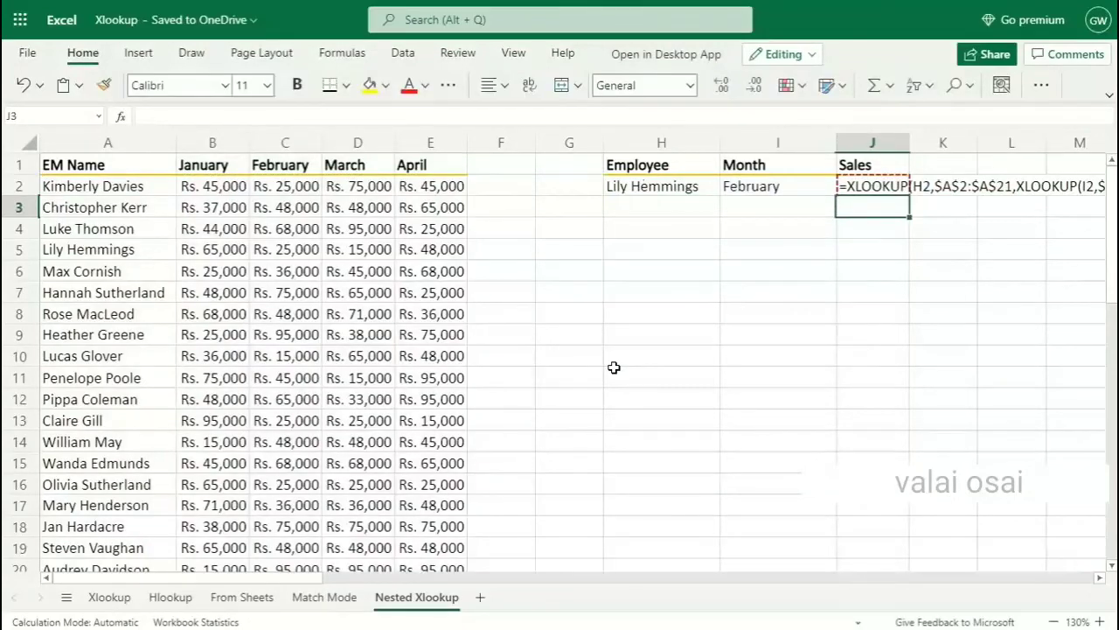
Add the missing closing parenthesis to the nested XLOOKUP formula in J2 and check the result against the employee and month cells
{"action": "left_click", "coordinate": [871, 187]}
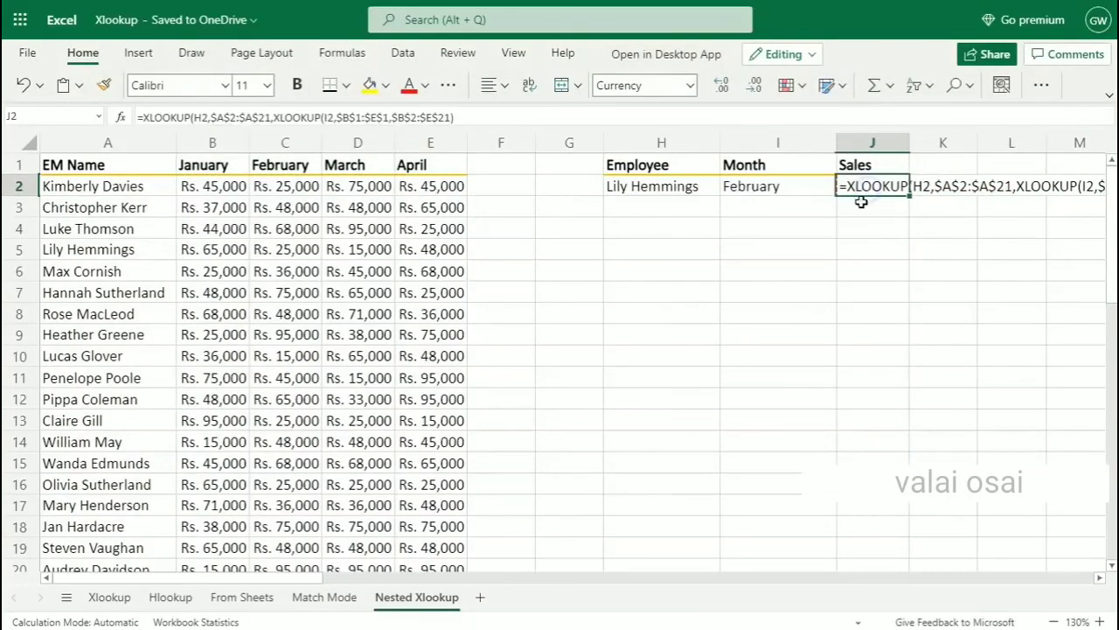
{"action": "left_click", "coordinate": [469, 118]}
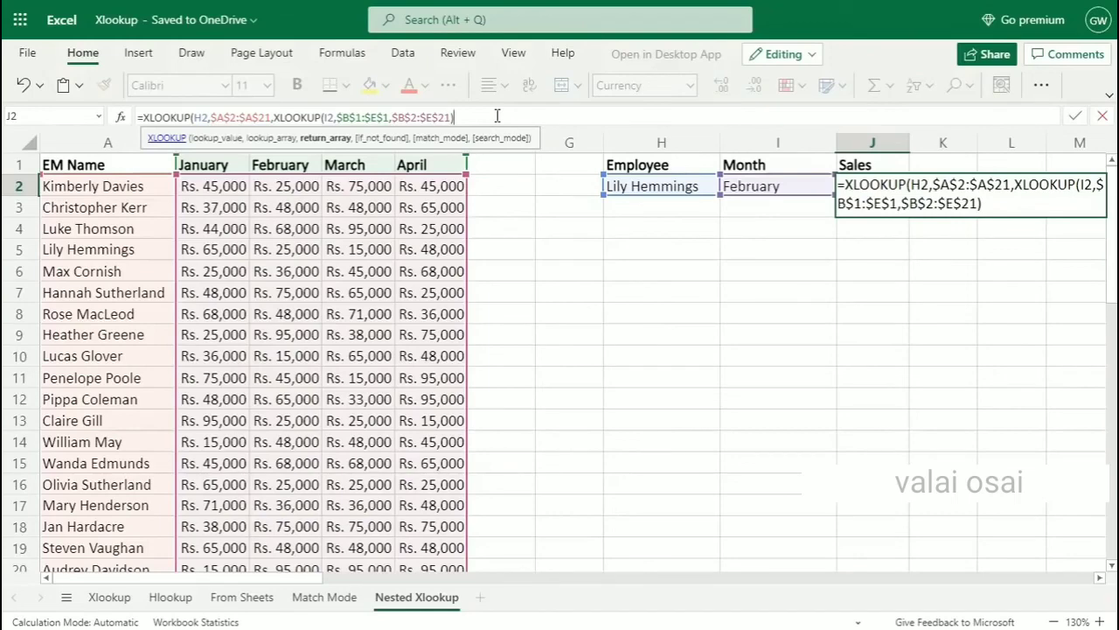
{"action": "key", "text": "Return"}
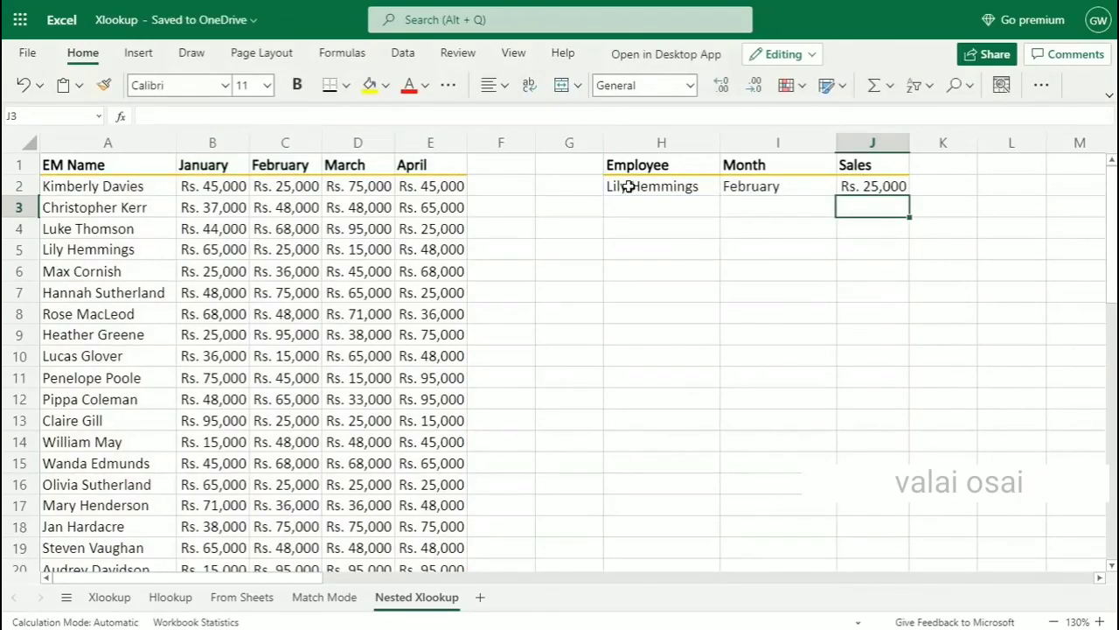
{"action": "left_click", "coordinate": [630, 184]}
{"action": "left_click", "coordinate": [783, 185]}
{"action": "left_click", "coordinate": [881, 186]}
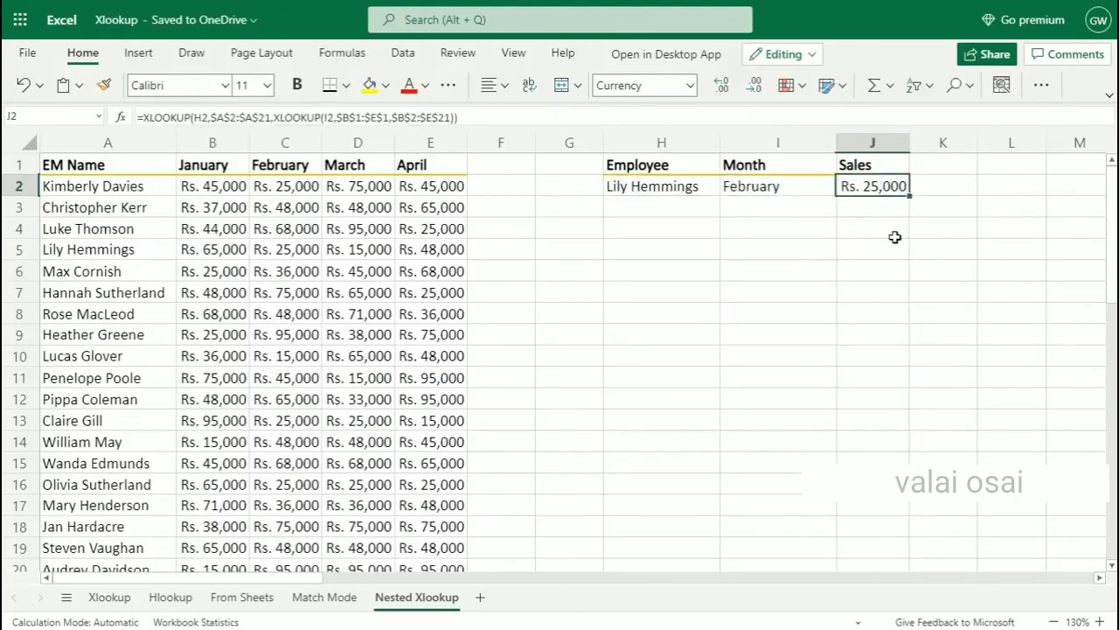
Test the nested formula by setting the employee in H2 to the one listed in row 4 and the month in I2 to March
{"action": "left_click", "coordinate": [710, 184]}
{"action": "left_click", "coordinate": [729, 185]}
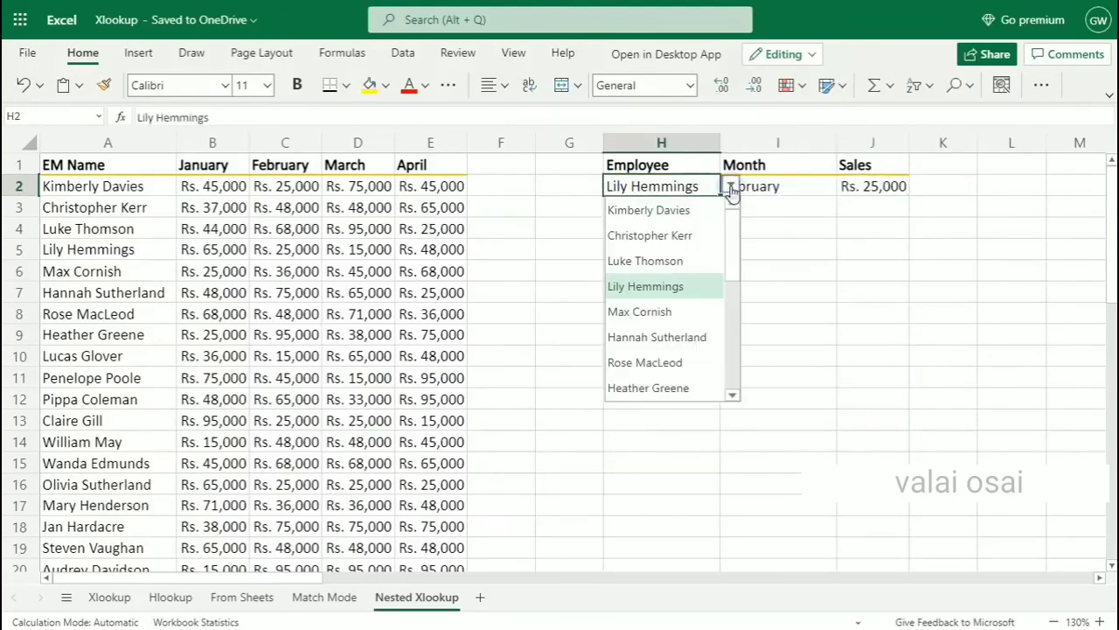
{"action": "left_click", "coordinate": [656, 260]}
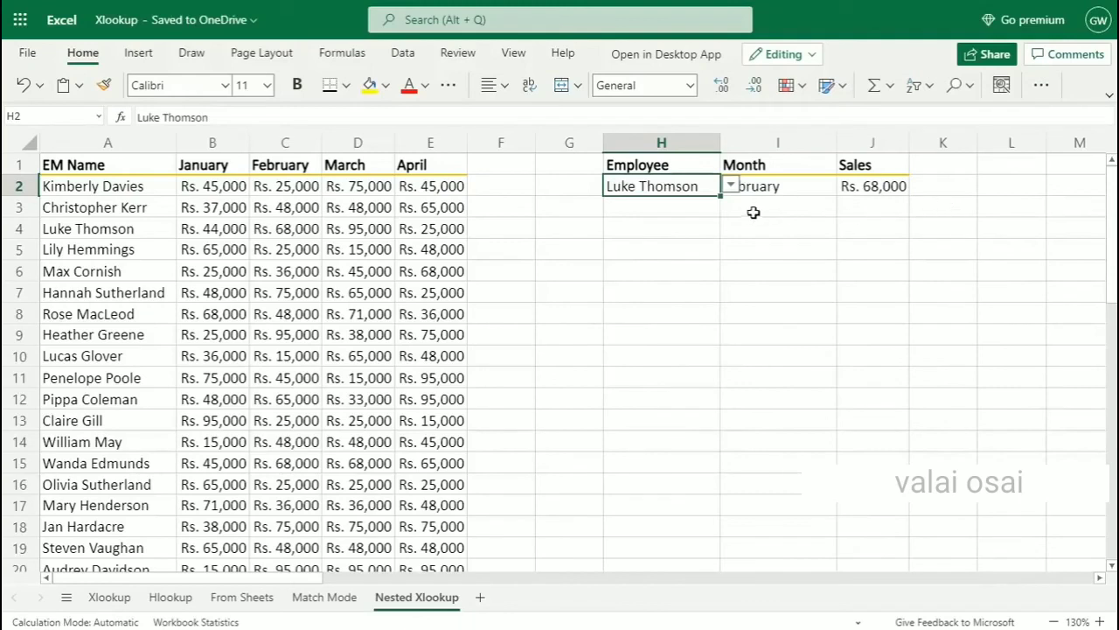
{"action": "left_click", "coordinate": [786, 187]}
{"action": "left_click", "coordinate": [845, 187]}
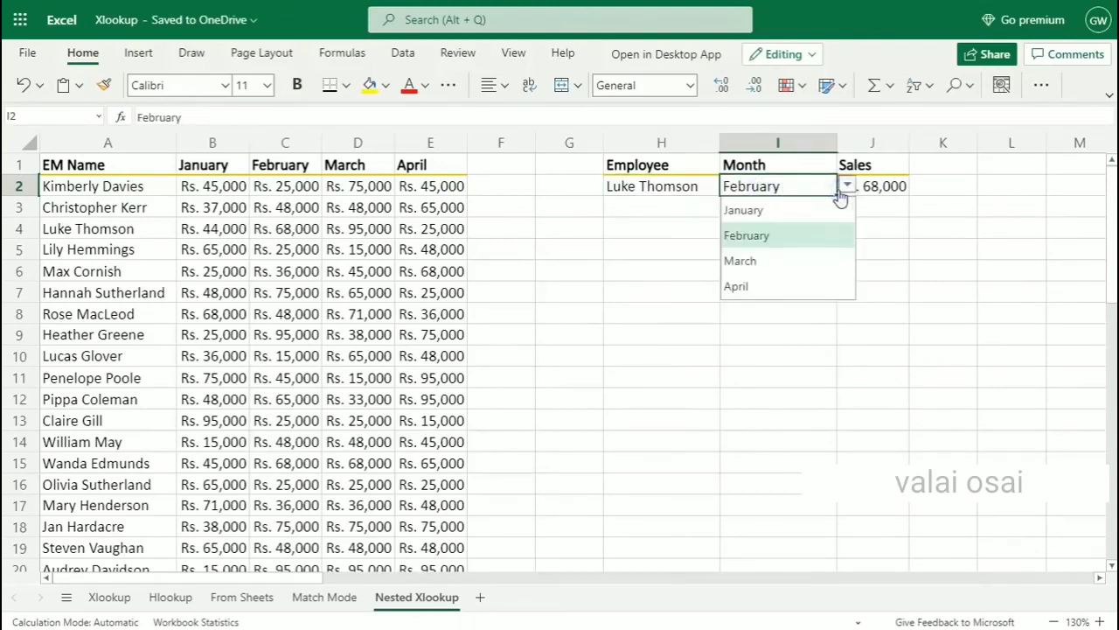
{"action": "left_click", "coordinate": [770, 259]}
Set the employee in H2 to the one listed in row 8 and select the Month cell I2
{"action": "left_click", "coordinate": [690, 166]}
{"action": "left_click", "coordinate": [705, 184]}
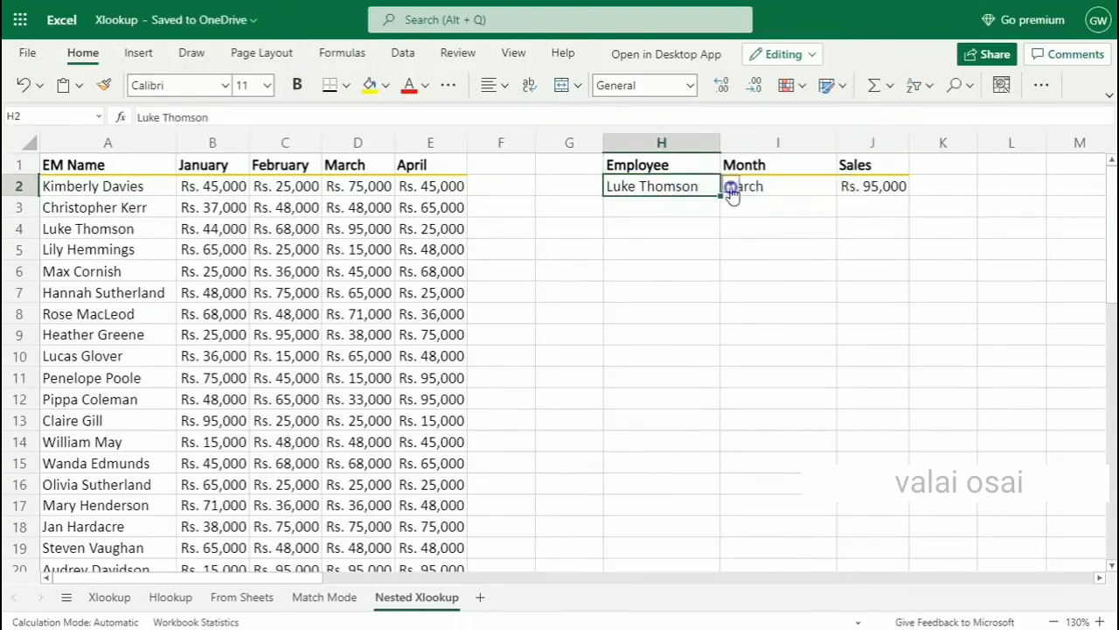
{"action": "left_click", "coordinate": [730, 186]}
{"action": "left_click", "coordinate": [654, 362]}
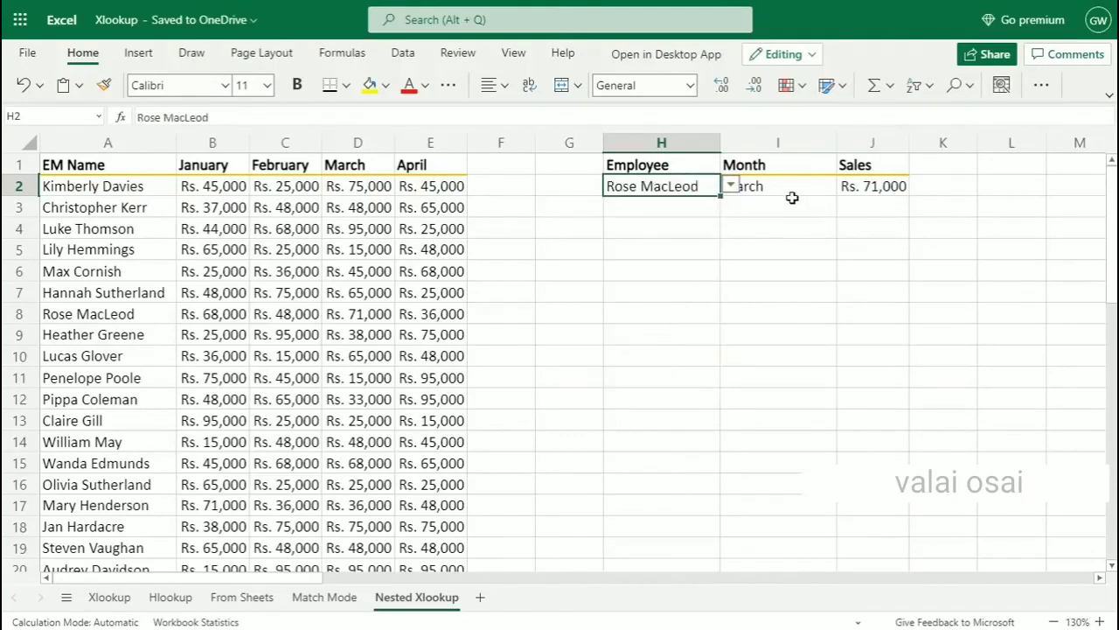
{"action": "left_click", "coordinate": [787, 188]}
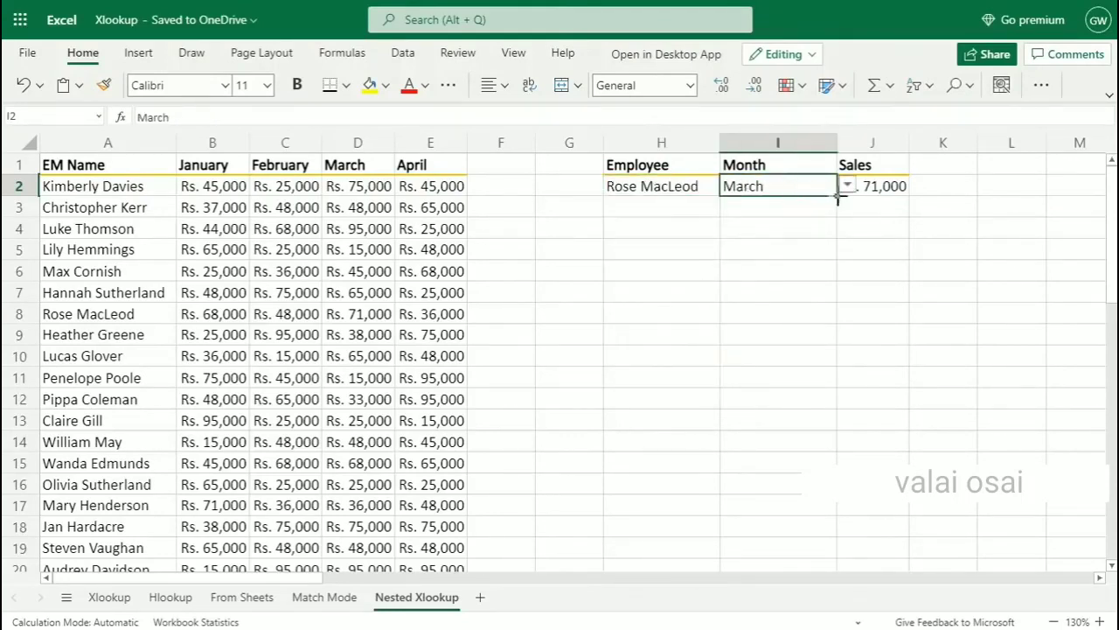